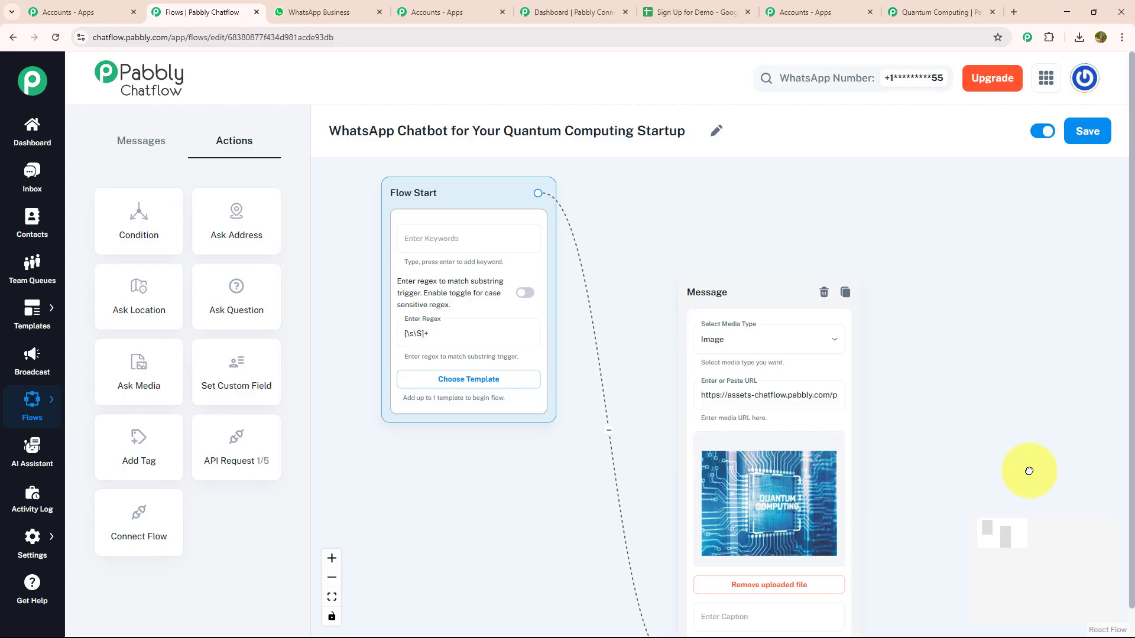
- Examine the quantum computing chatbot flow from the Flow Start node through its messages and questions to the API request
scroll(1029, 471, up, 2)
drag(984, 386, 816, 316)
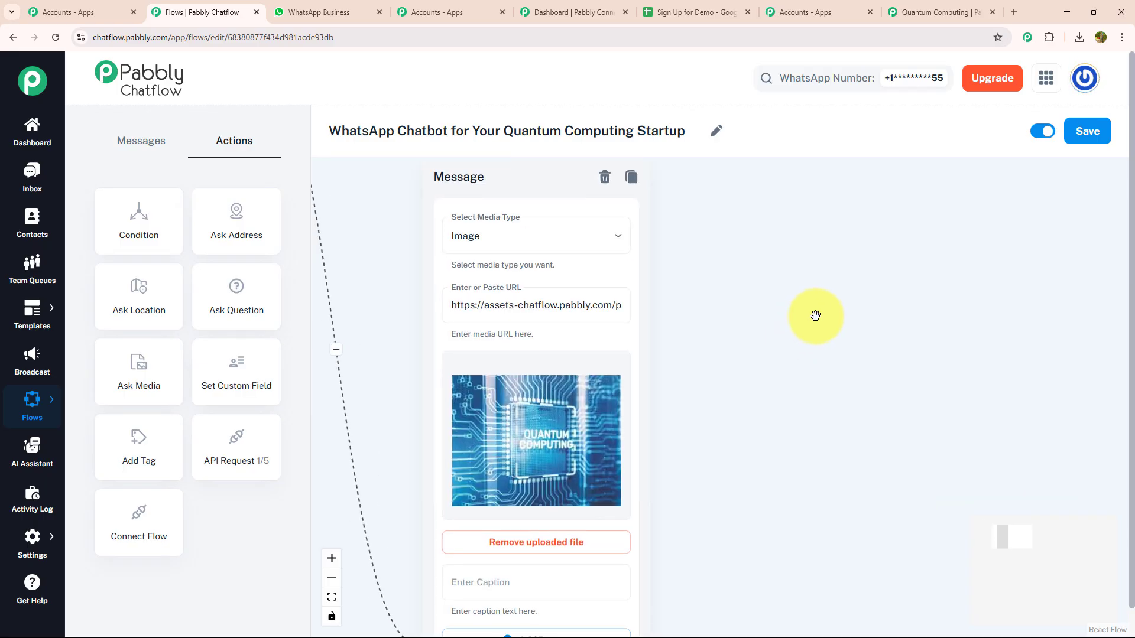
scroll(816, 316, down, 5)
drag(826, 357, 519, 155)
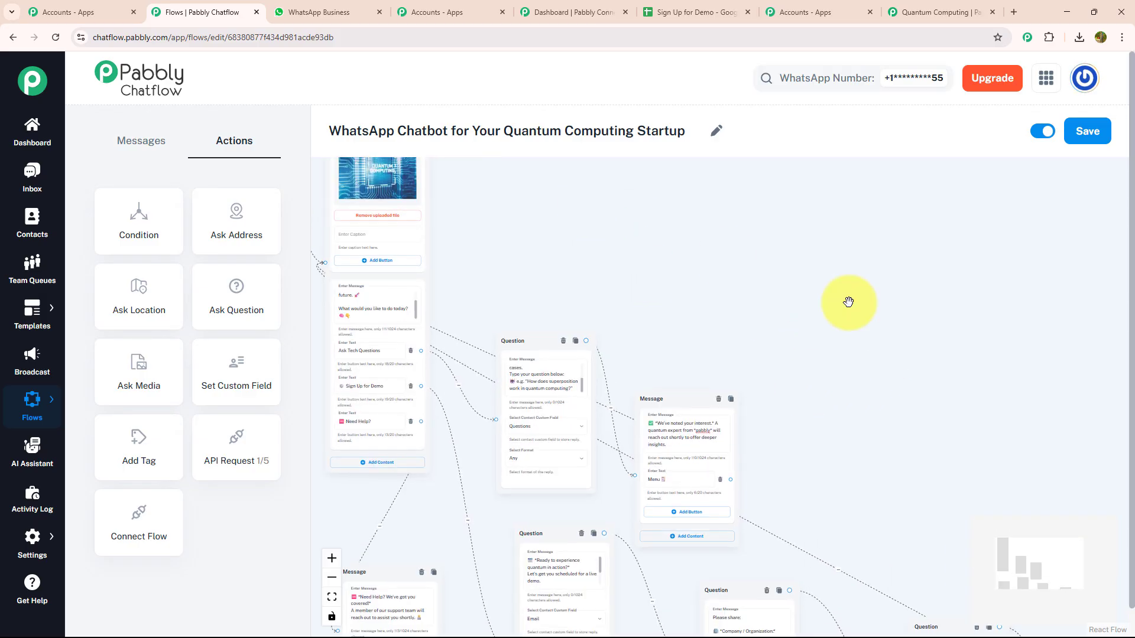
drag(952, 338, 828, 282)
scroll(884, 267, down, 4)
drag(971, 330, 866, 263)
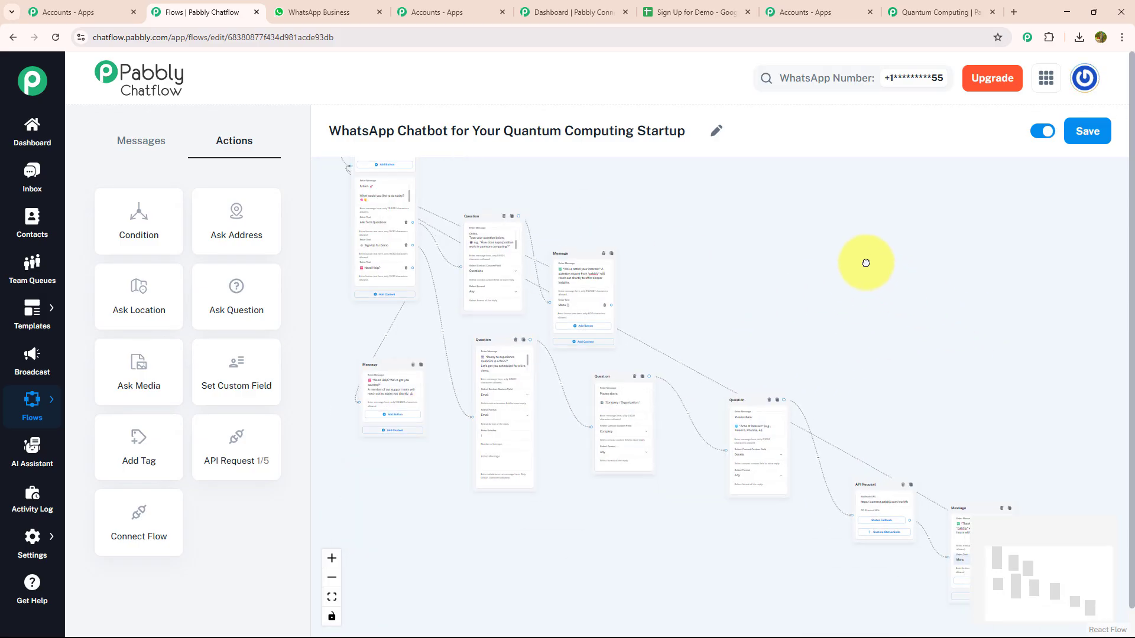
- Switch to WhatsApp, send "hey" to the Pabbly chatbot, and submit the Ask Tech Questions query "How does algorithms work in quantum computing?"
click(331, 6)
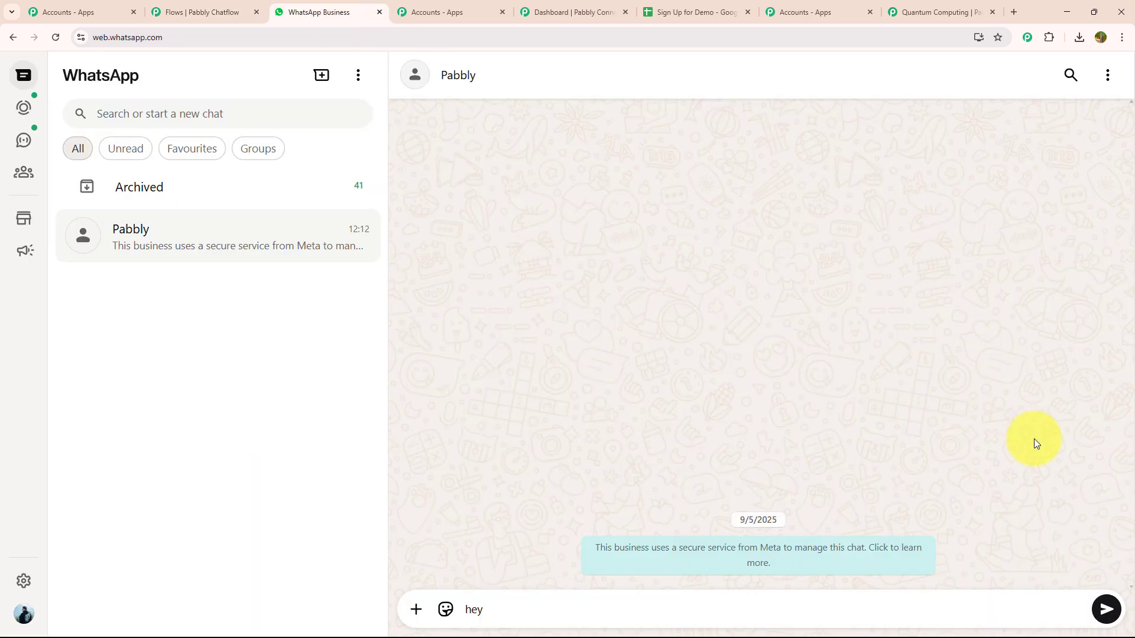
key(Return)
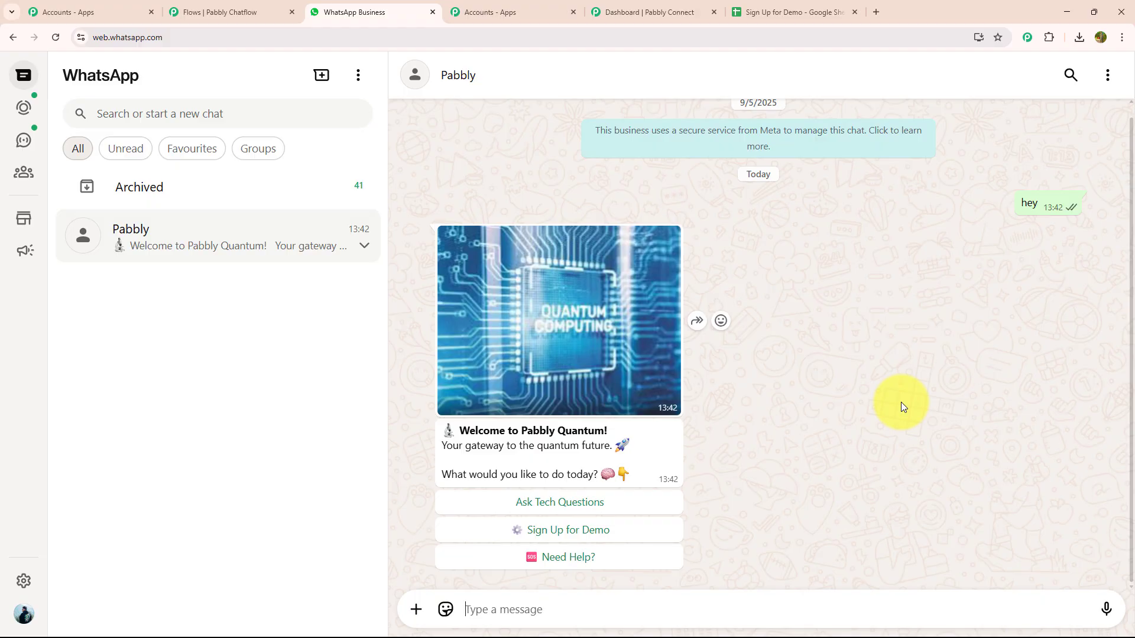
click(625, 504)
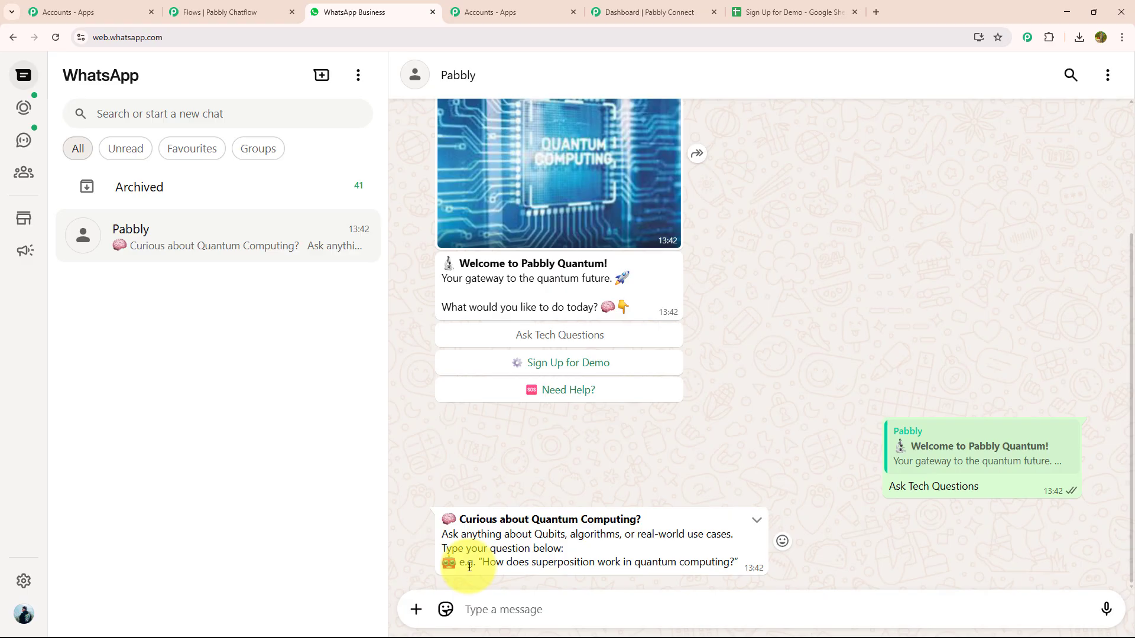
text(How does algorithms work in quantum computing?)
key(Return)
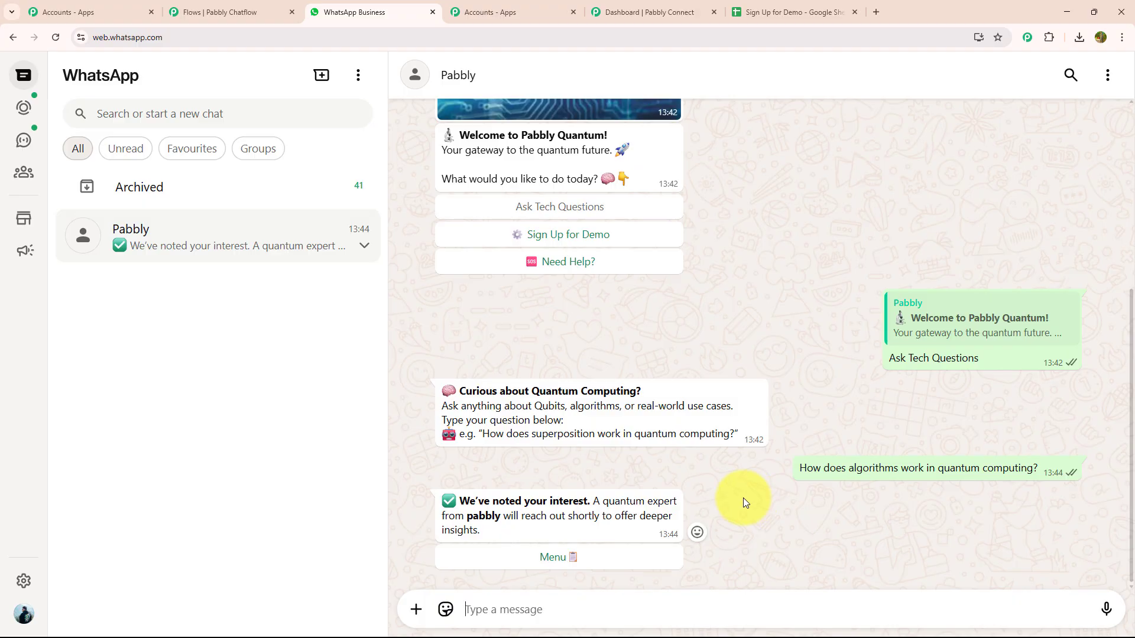
- Return to the chatbot's menu and complete Sign Up for Demo with an e-mail address, company "weqpharma company" and area of interest "Pharma"
click(609, 559)
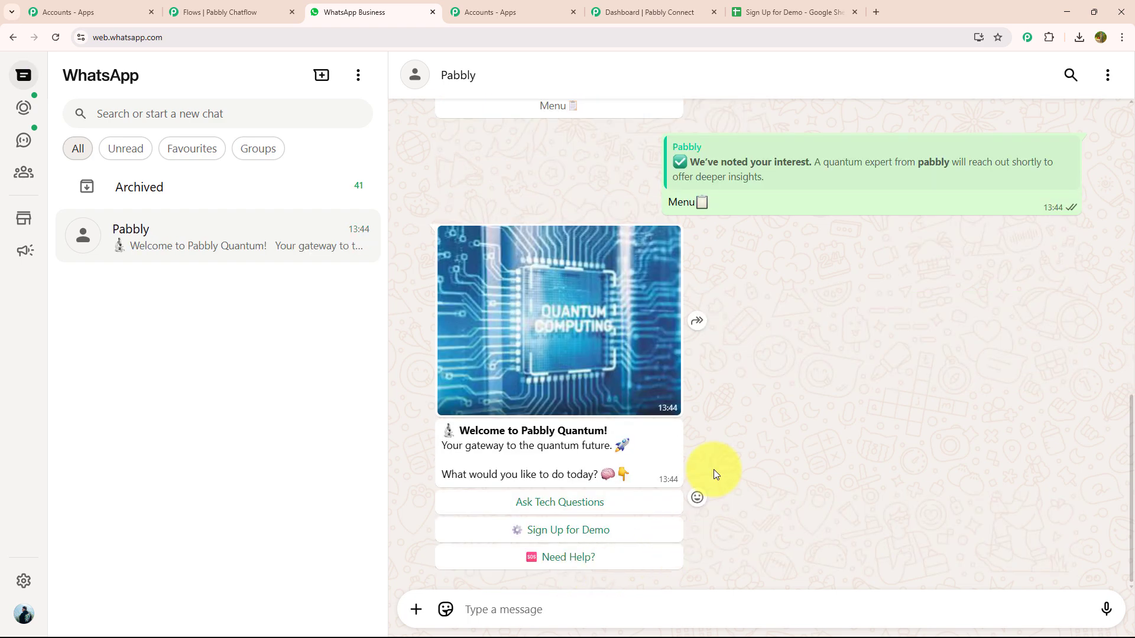
click(593, 539)
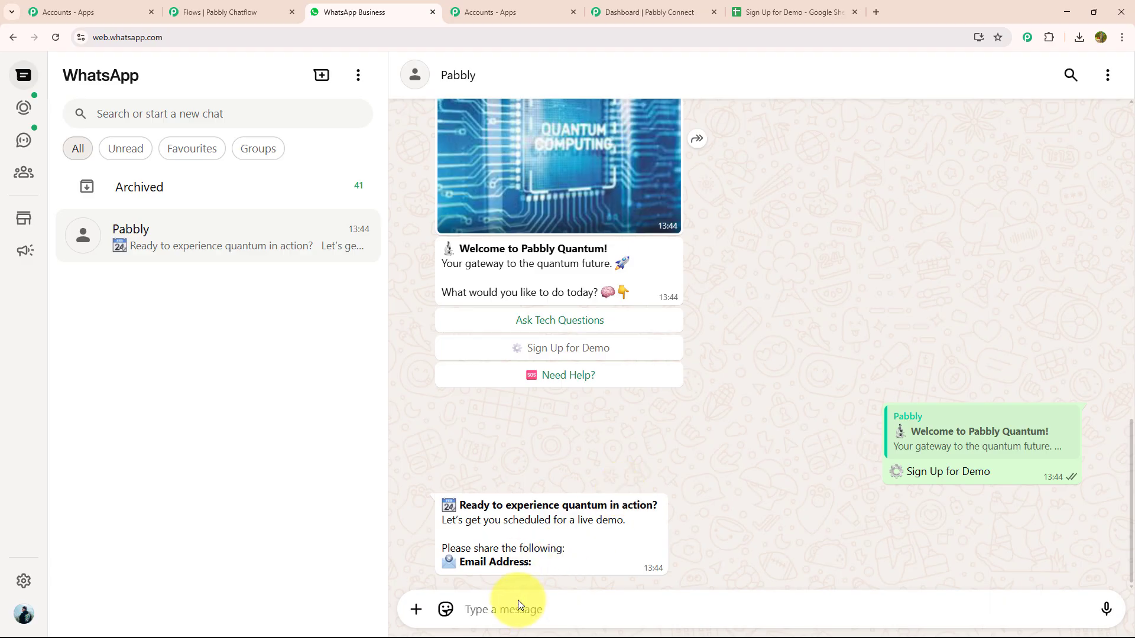
text(de******@gmail.com)
key(Return)
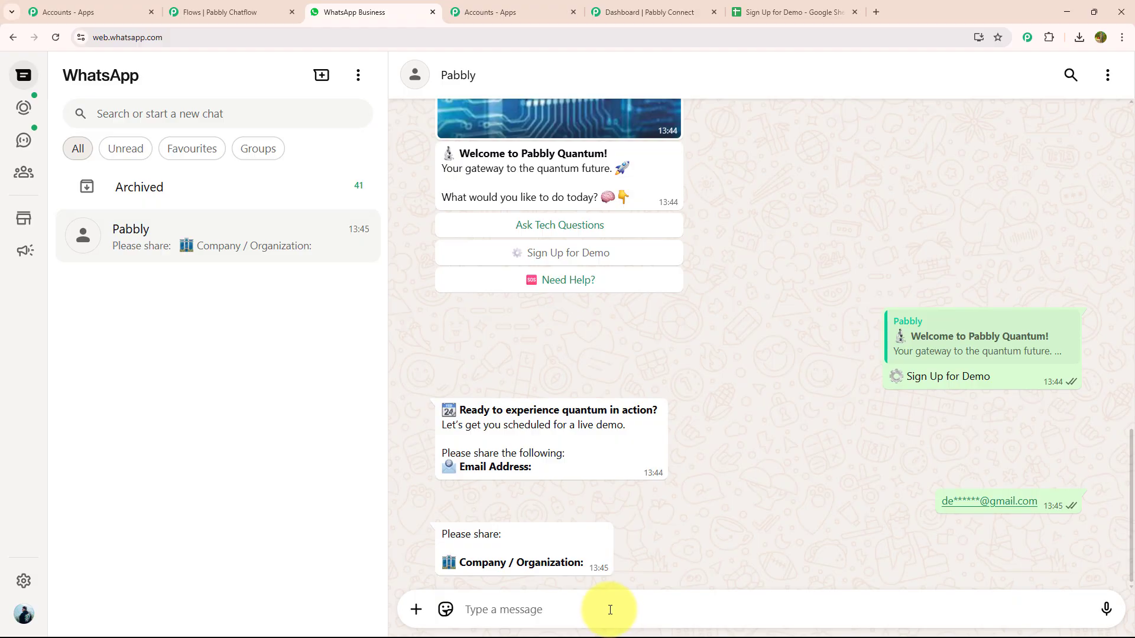
text(weqpharma company)
key(Return)
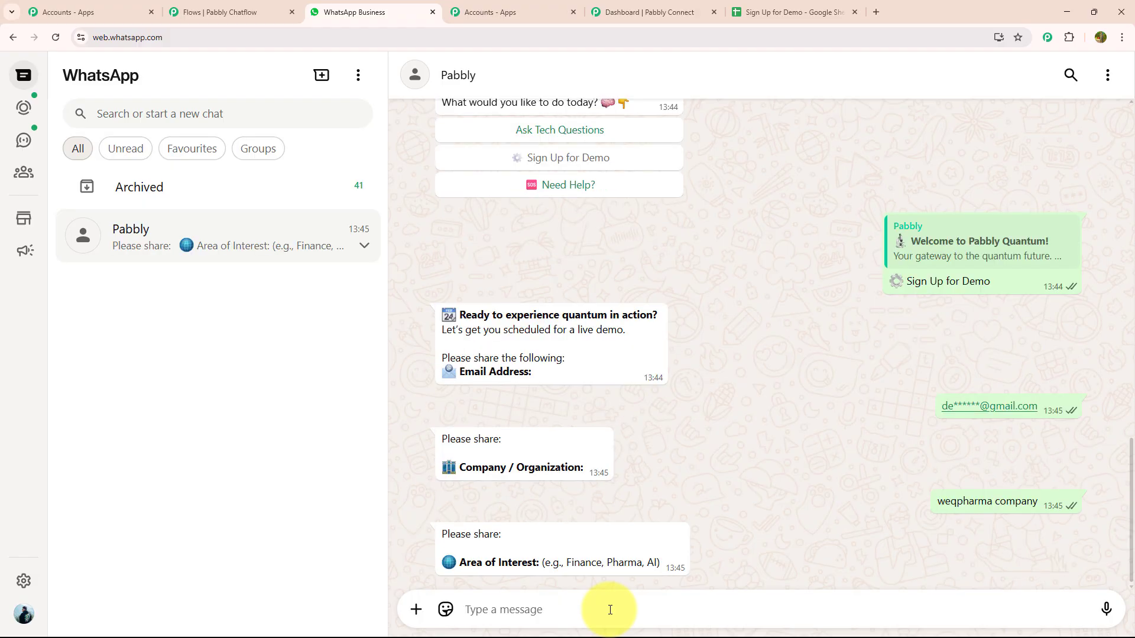
text(Pharma)
key(Return)
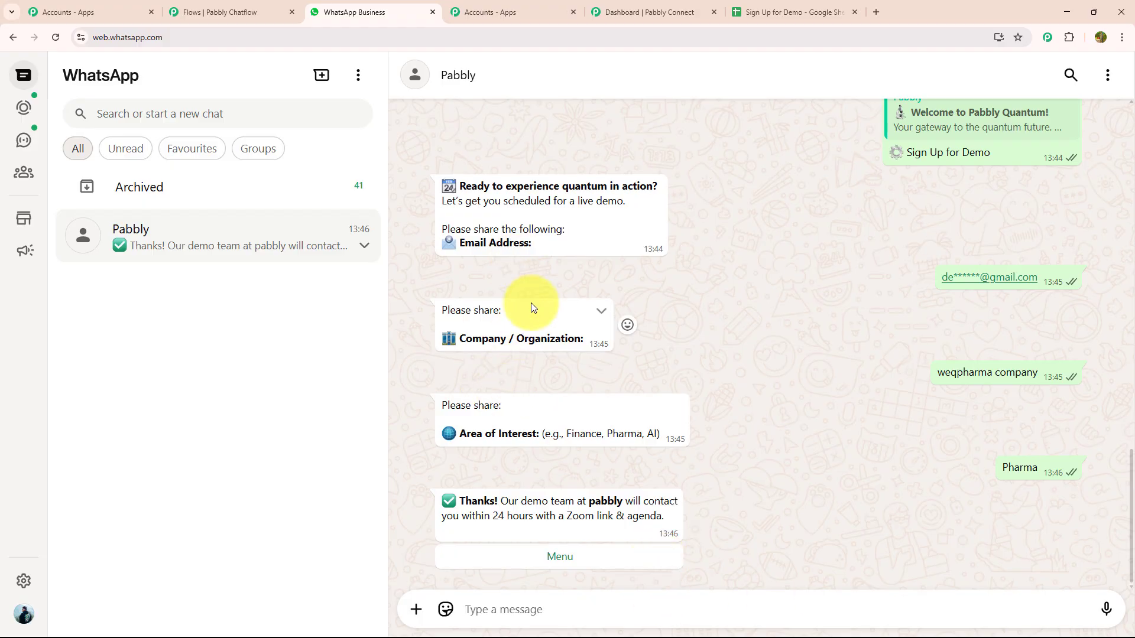
- Check the Sign Up for Demo spreadsheet for the submitted details, and review the earlier chatbot messages in WhatsApp
click(763, 11)
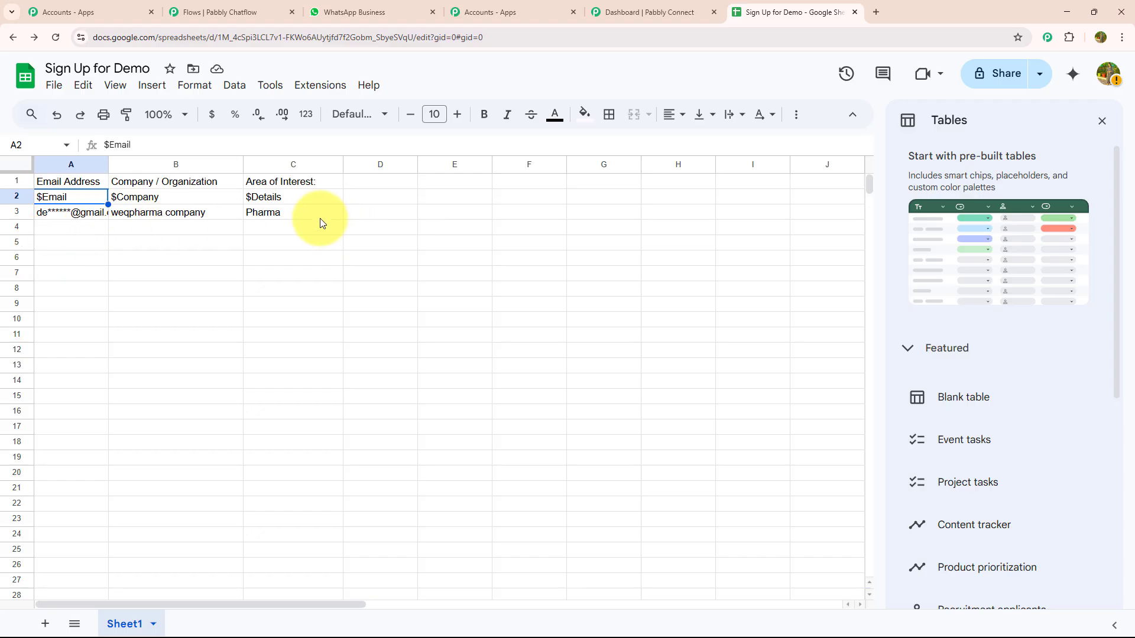
click(354, 12)
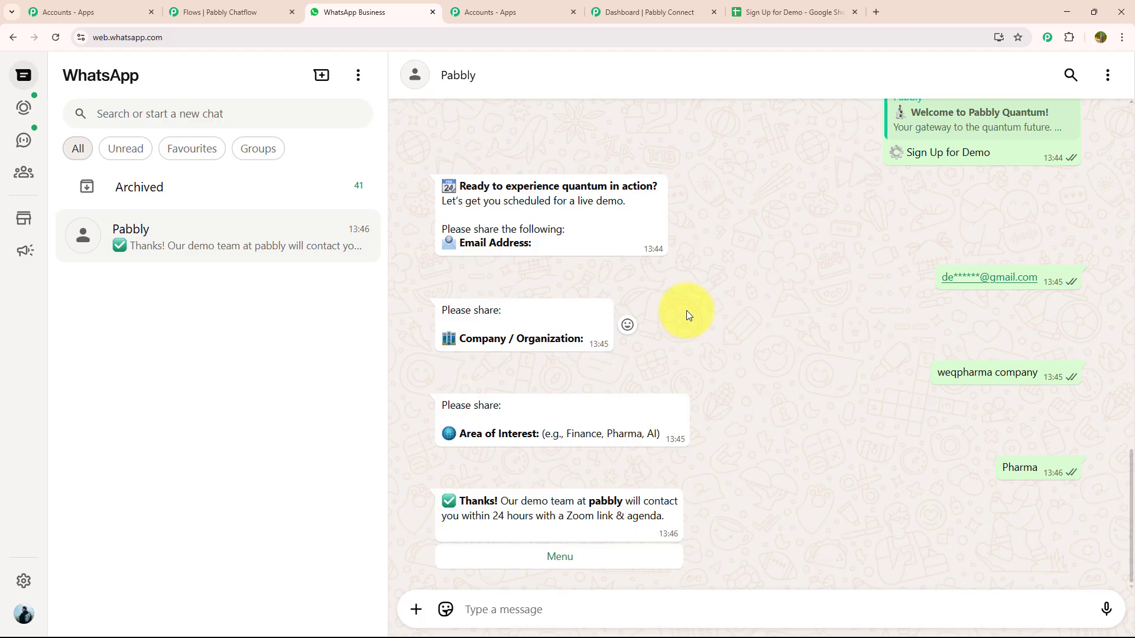
scroll(686, 310, up, 4)
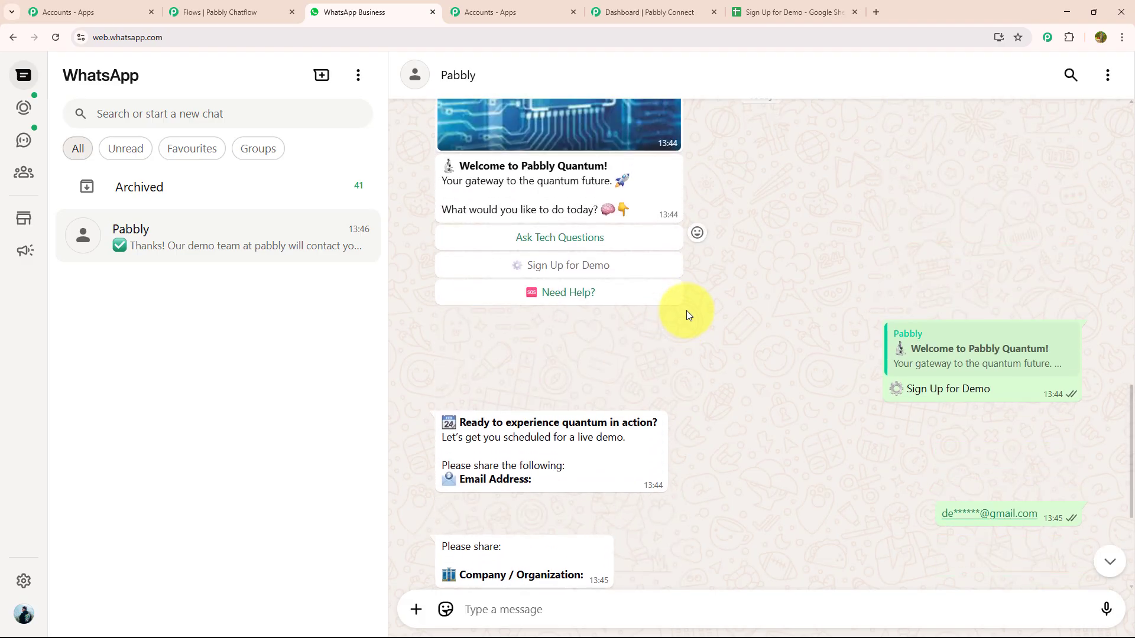
scroll(686, 311, up, 1)
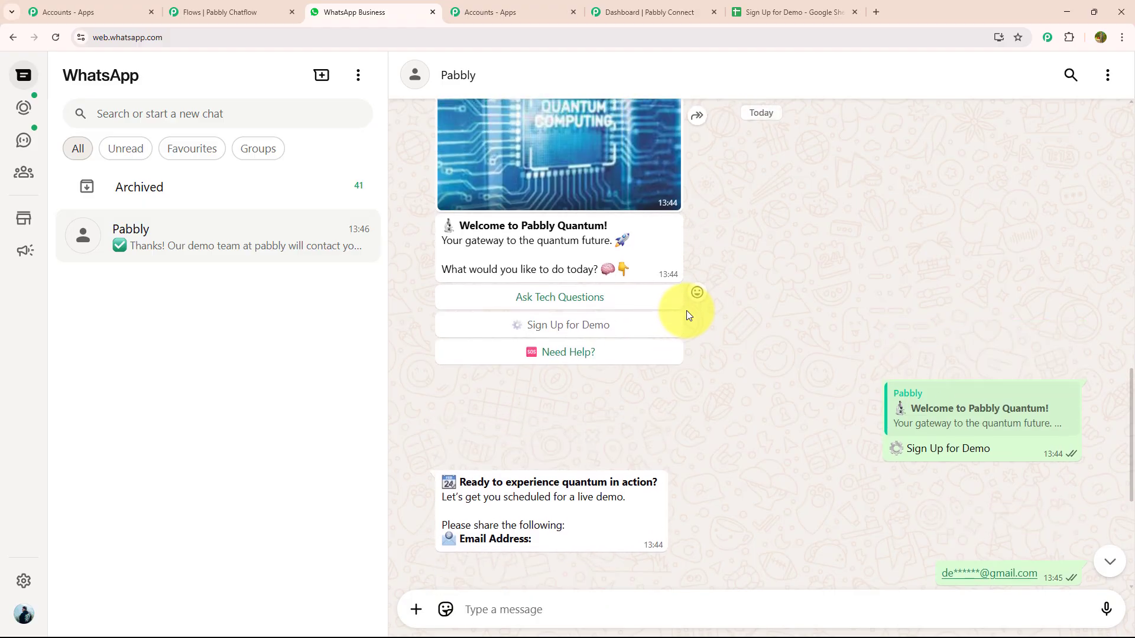
scroll(687, 310, up, 3)
scroll(686, 311, up, 1)
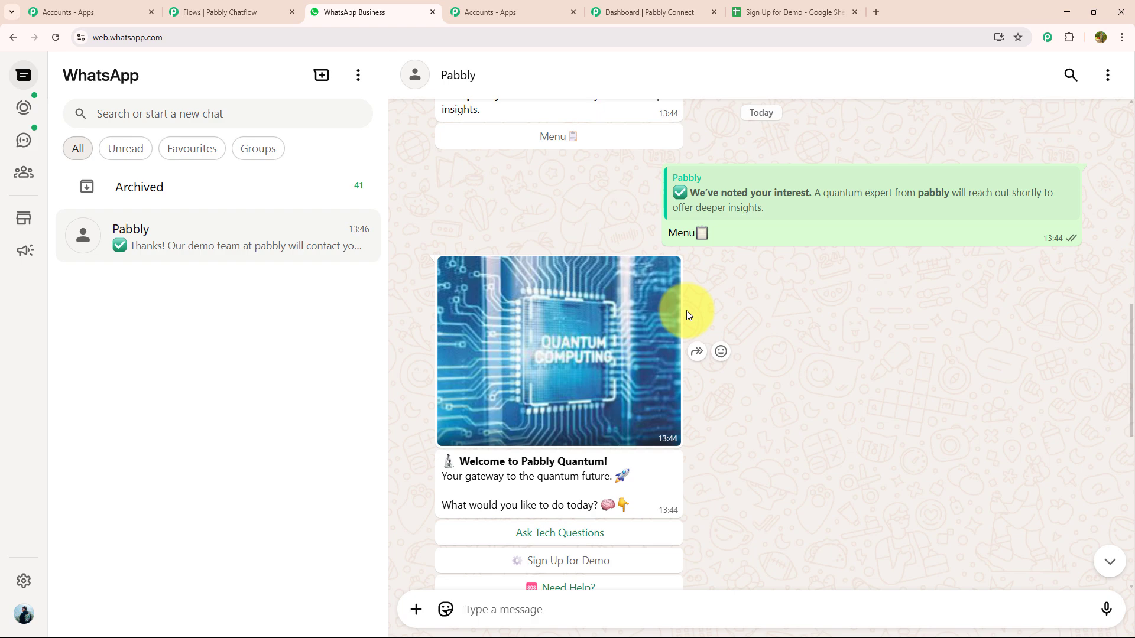
scroll(686, 310, up, 1)
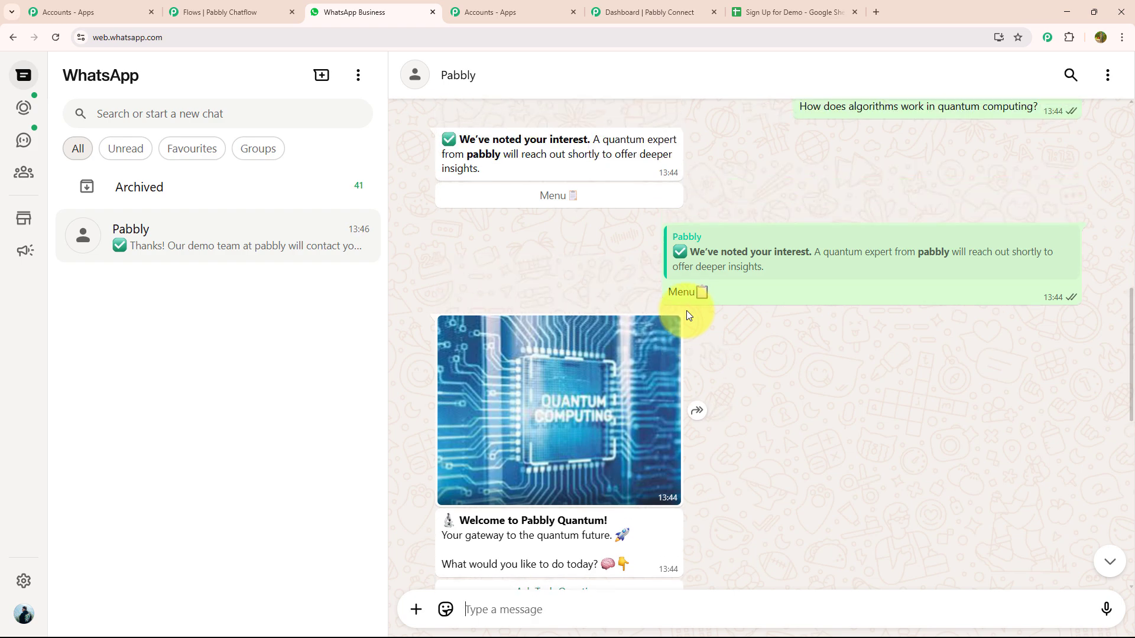
- Open pabbly.com/chatflow in a new browser tab, sign in, and access the Pabbly Chatflow app
click(873, 14)
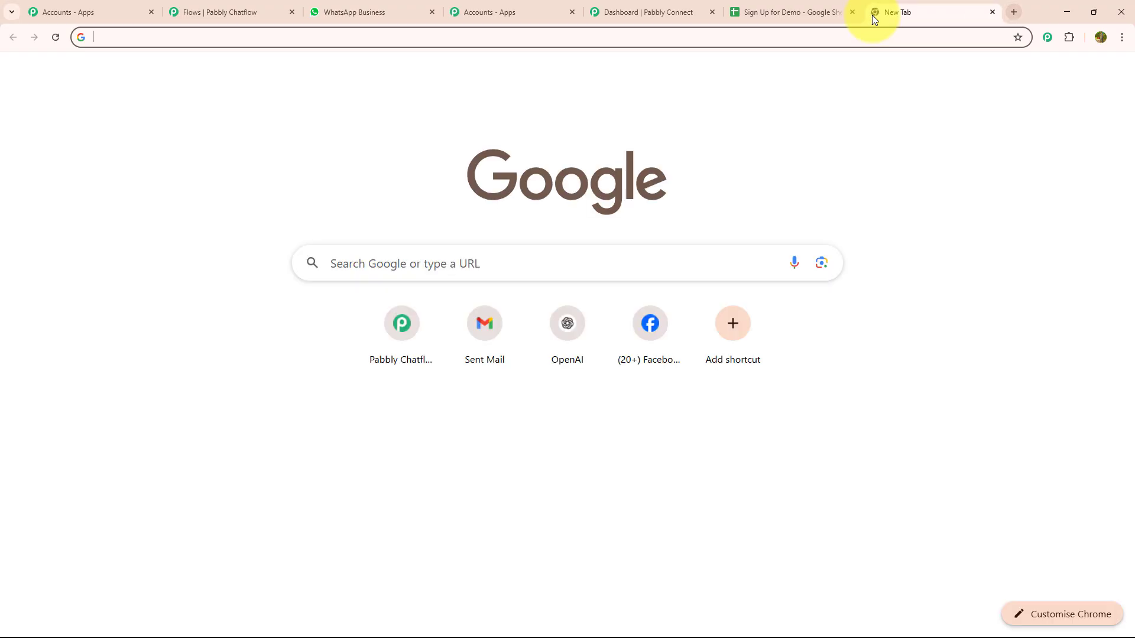
click(289, 35)
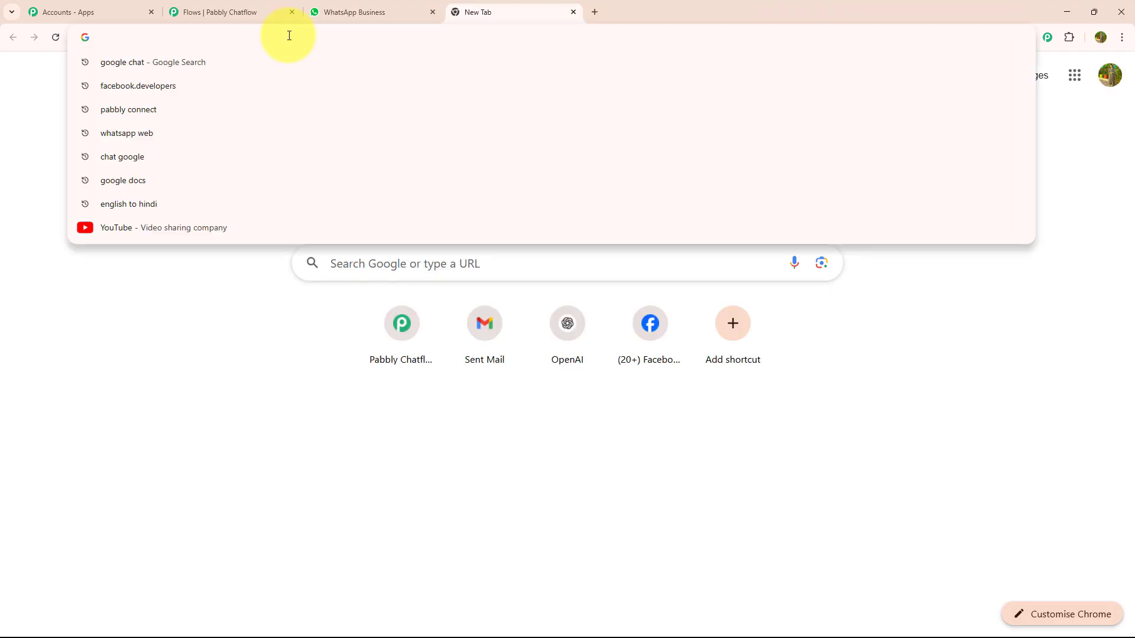
text(p)
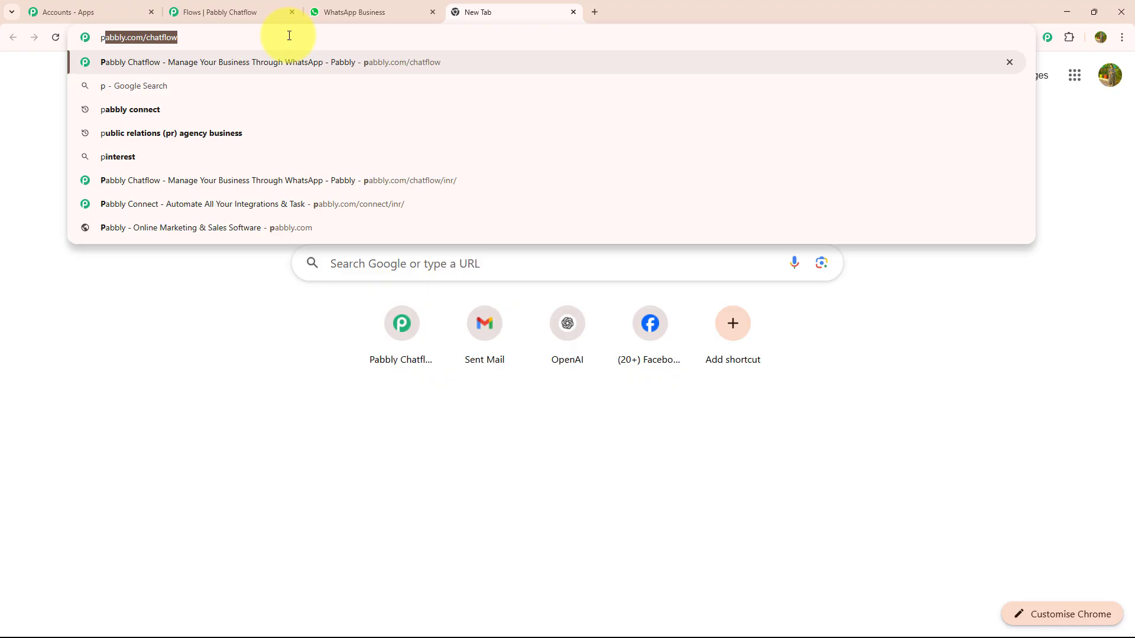
key(Return)
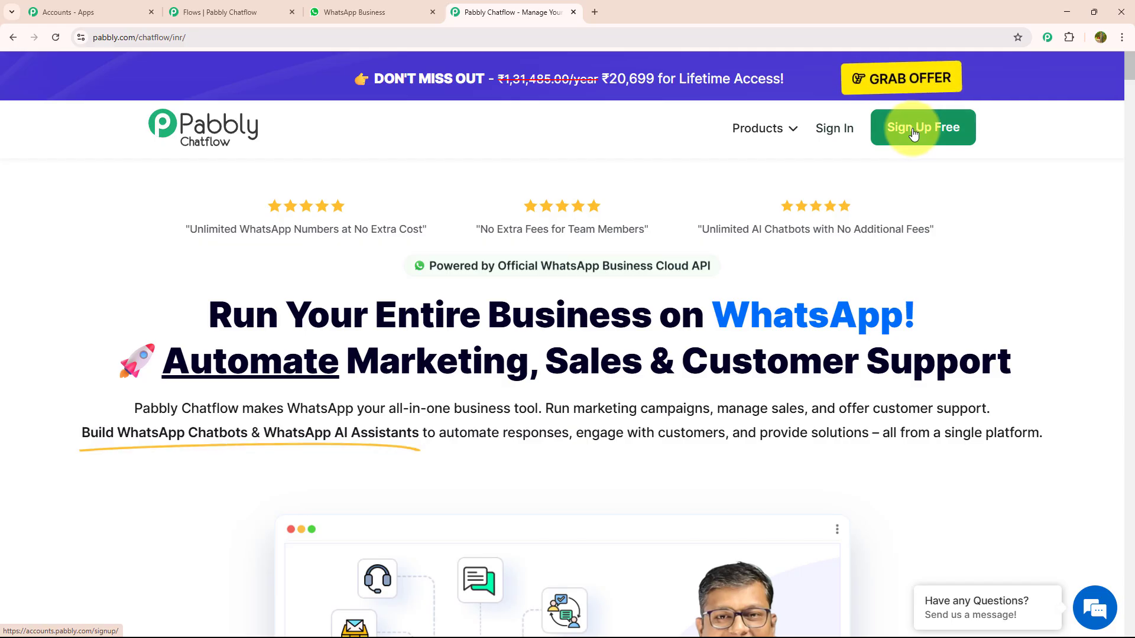
click(844, 136)
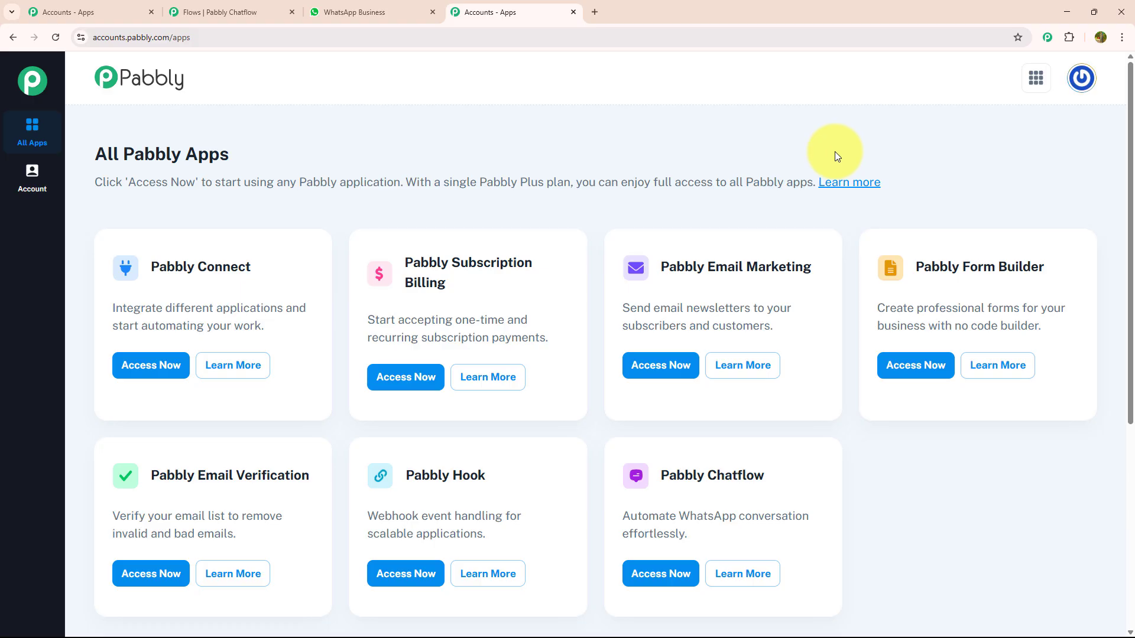
click(663, 573)
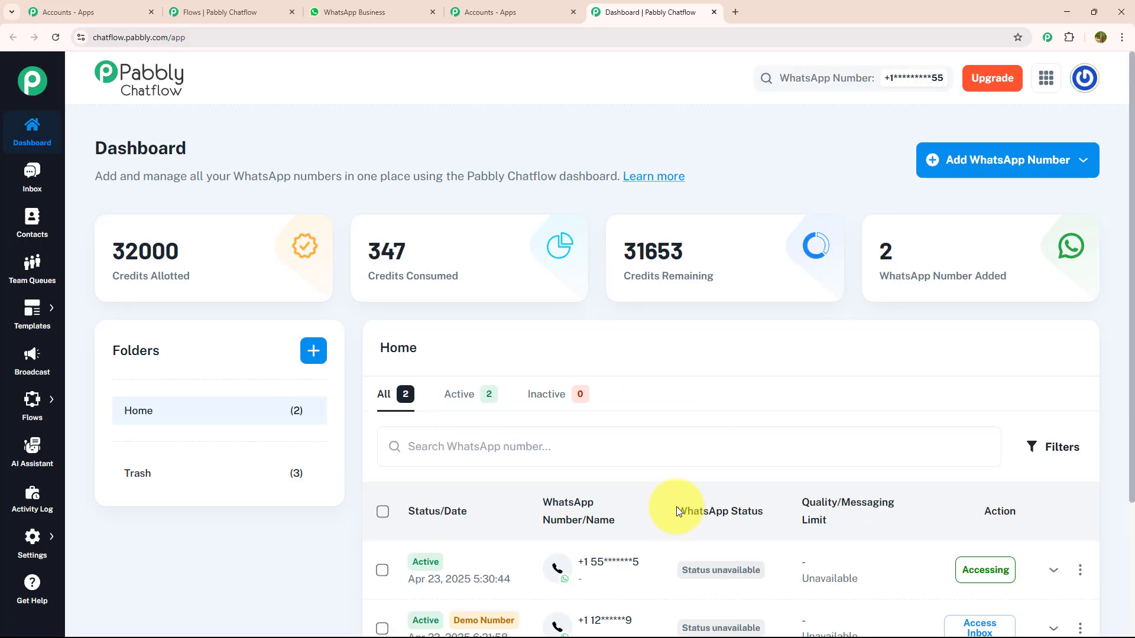
- View the Manual Token Connect and WhatsApp Connect forms for adding a WhatsApp number, closing both without connecting
mouse_move(679, 506)
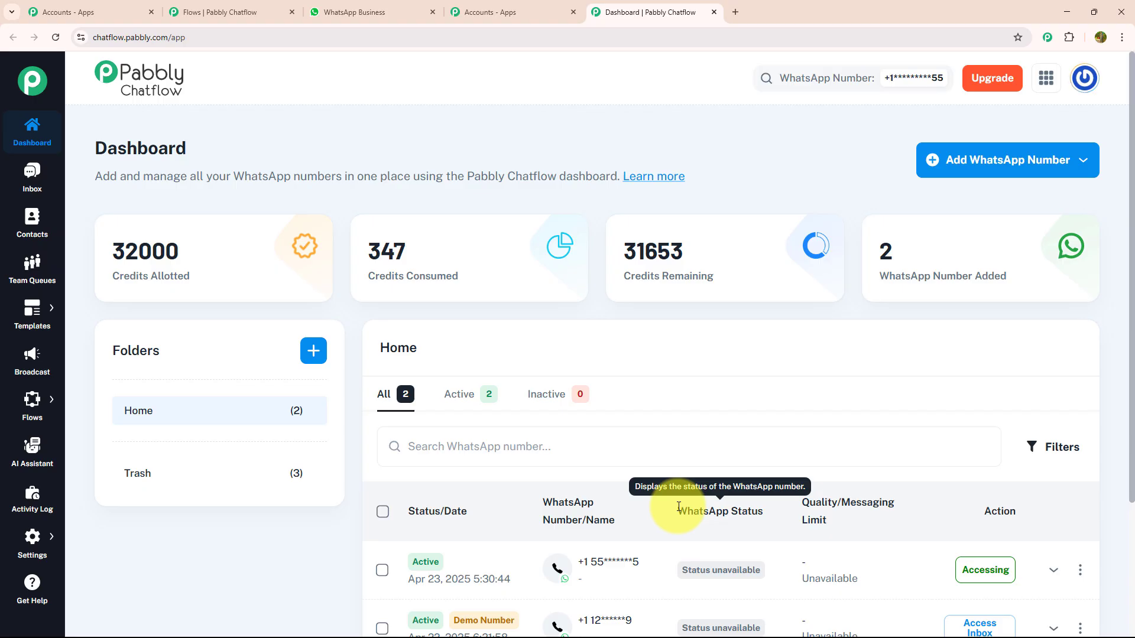
click(972, 176)
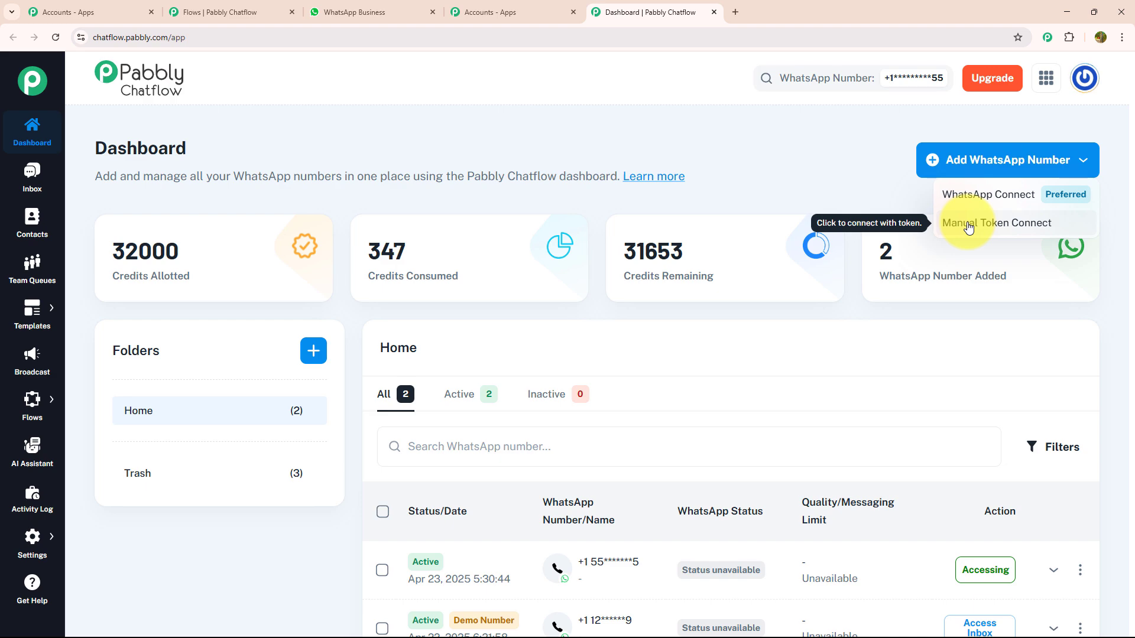
click(968, 224)
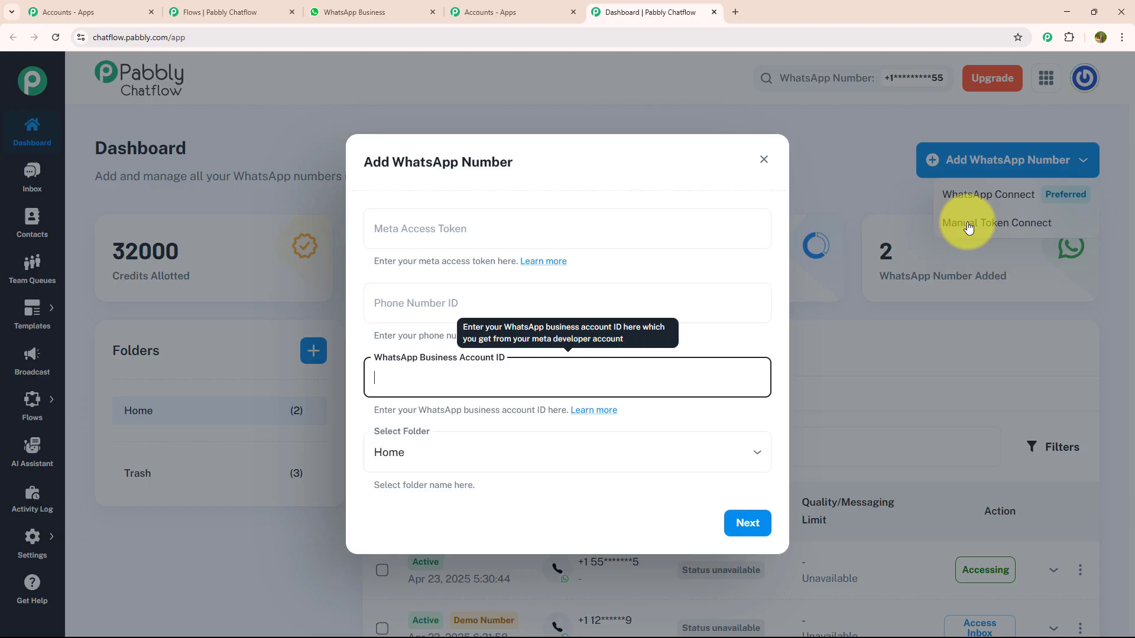
click(764, 159)
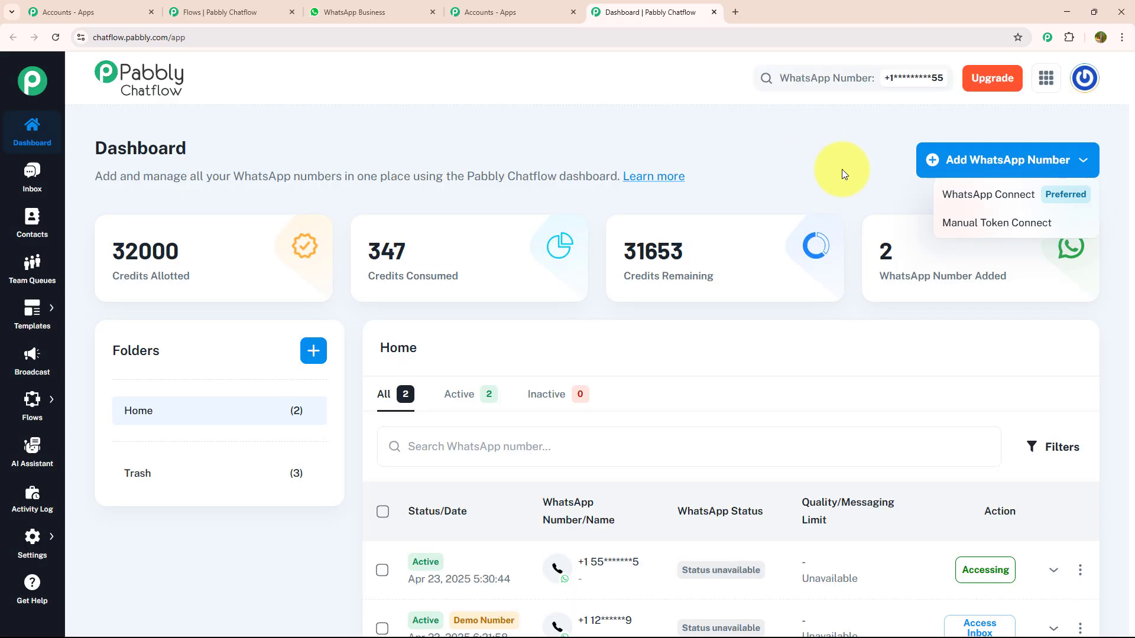
click(1016, 197)
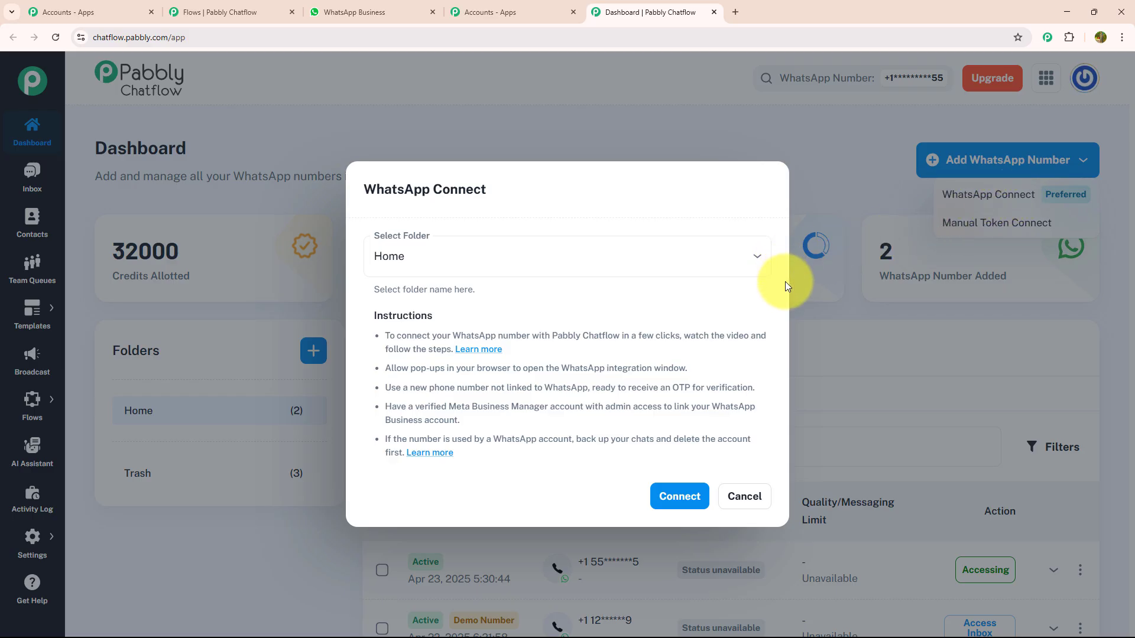
click(738, 496)
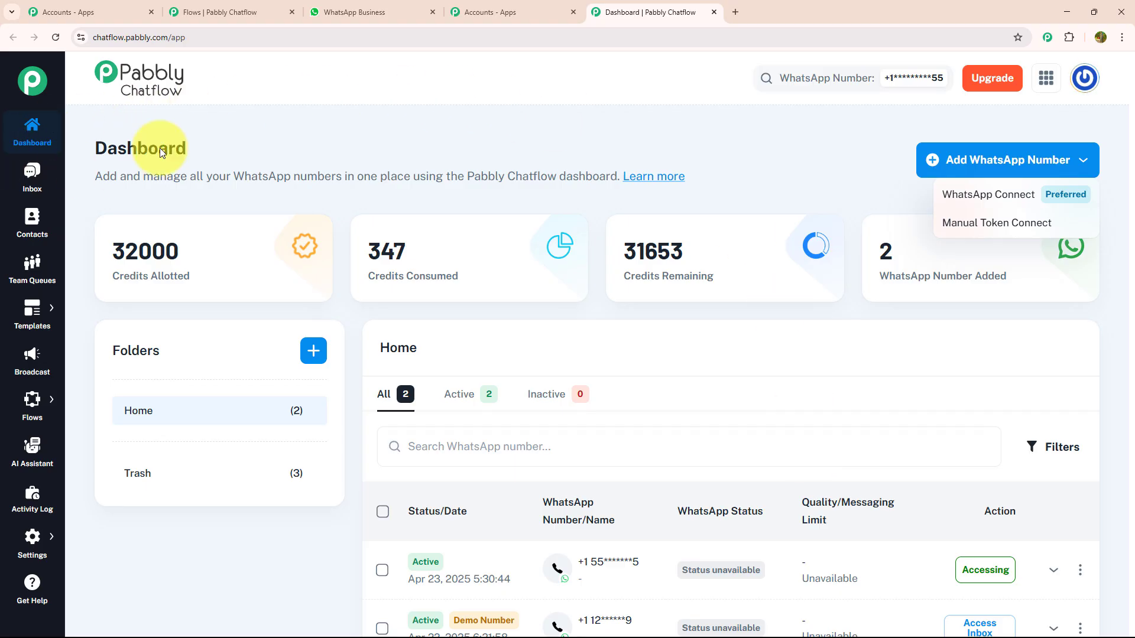
click(214, 141)
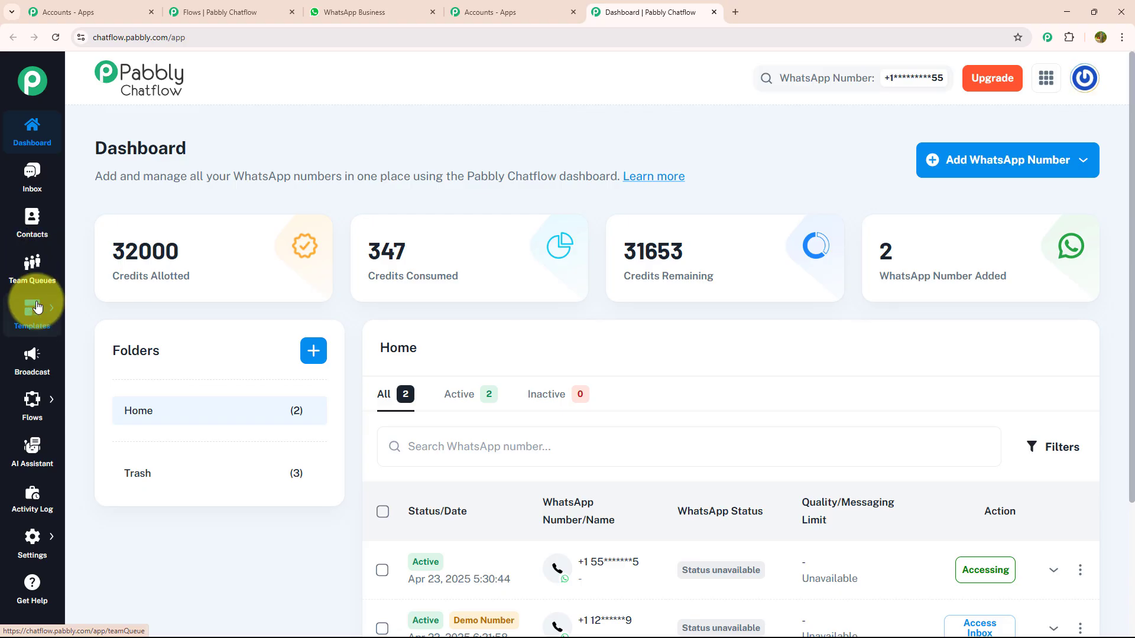
- Open the Flow Builder and add a new blank flow
mouse_move(37, 306)
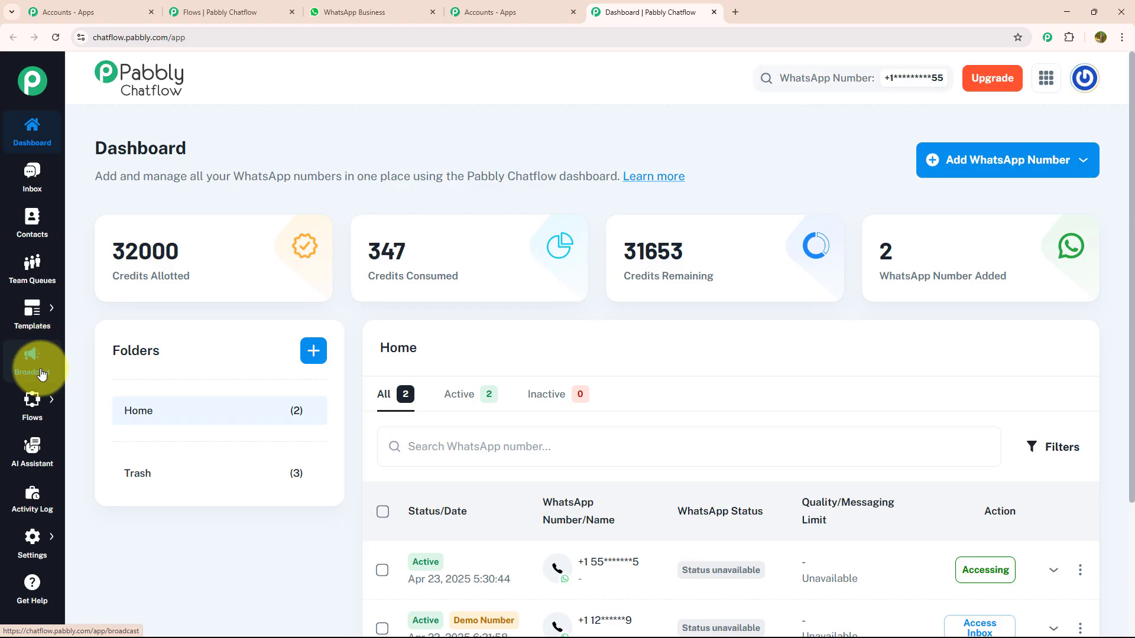
mouse_move(35, 399)
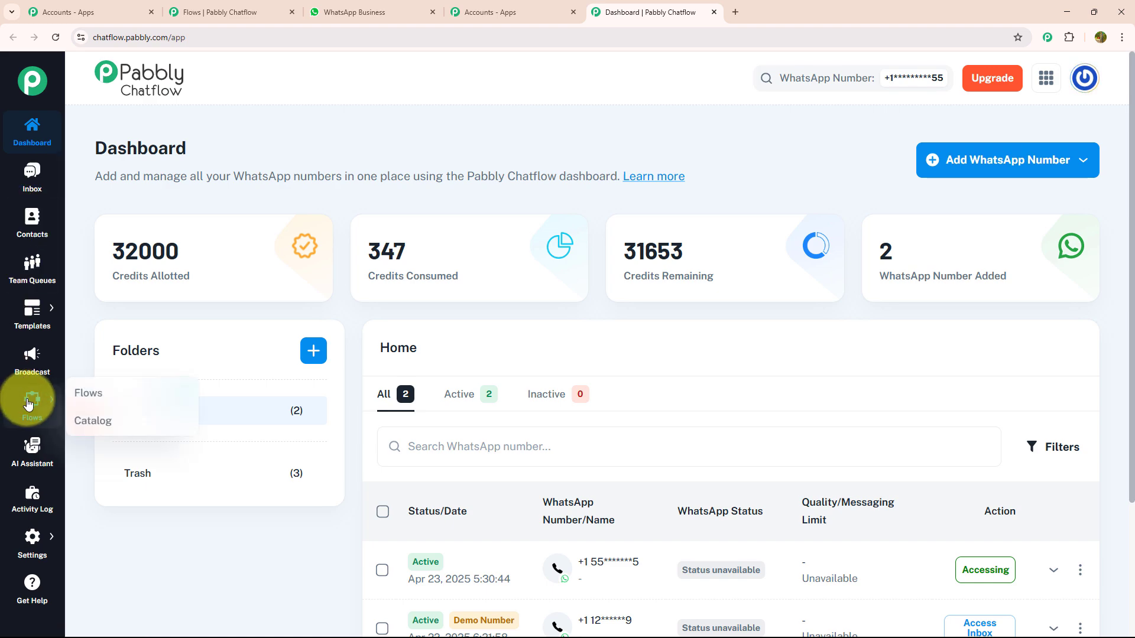
click(127, 405)
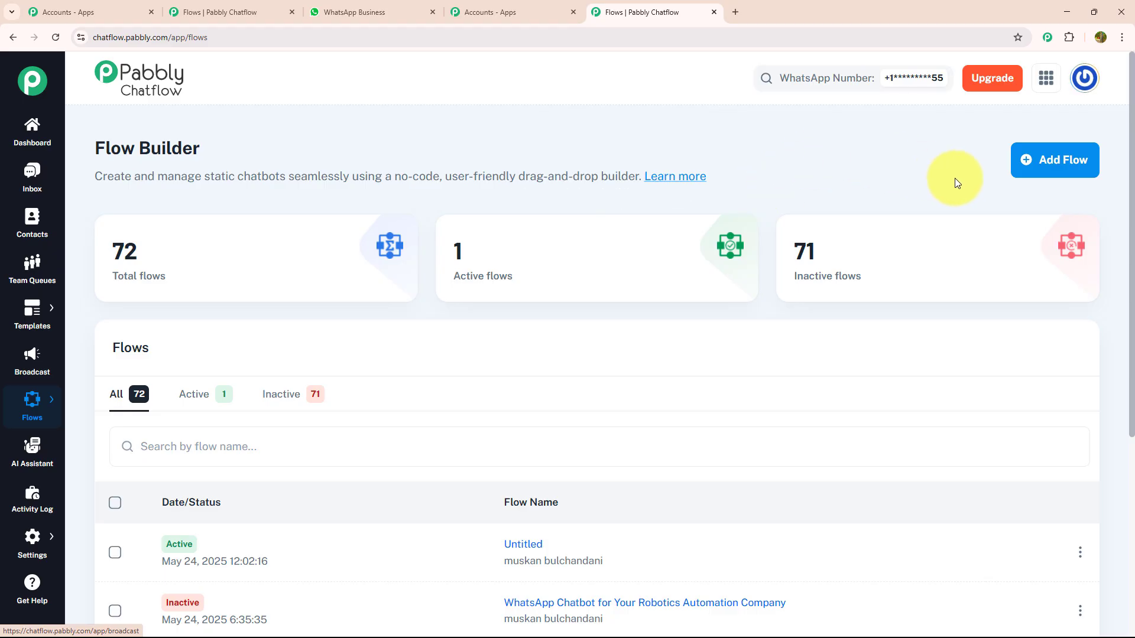
click(1032, 169)
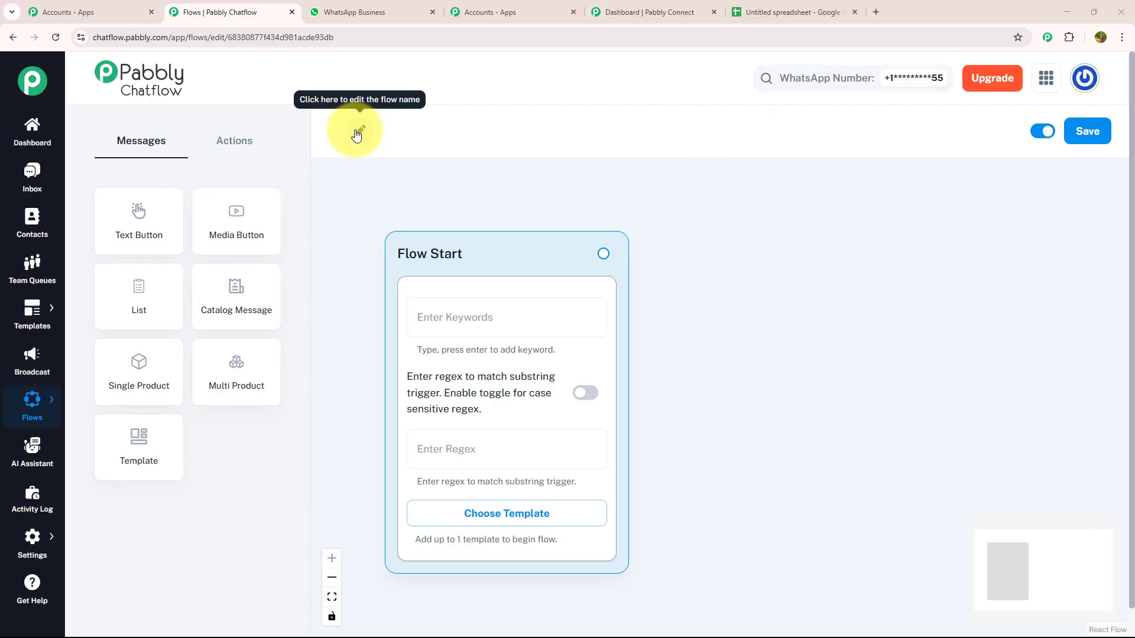
- Name the flow "WhatsApp Chatbot for Your Quantum Computing Startup"
click(347, 127)
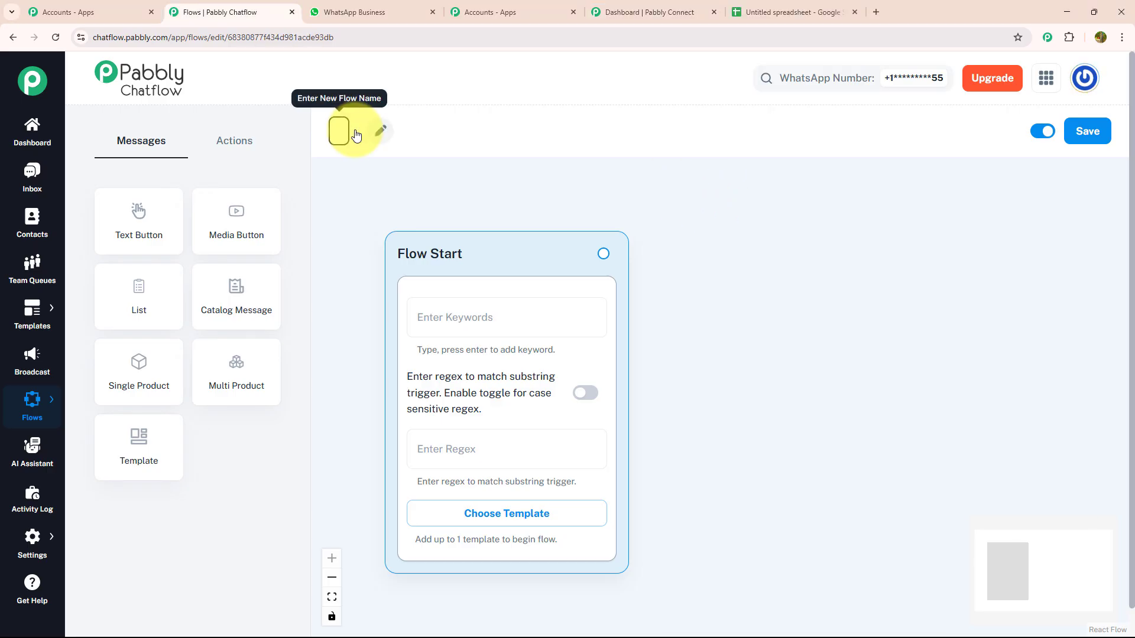
click(339, 129)
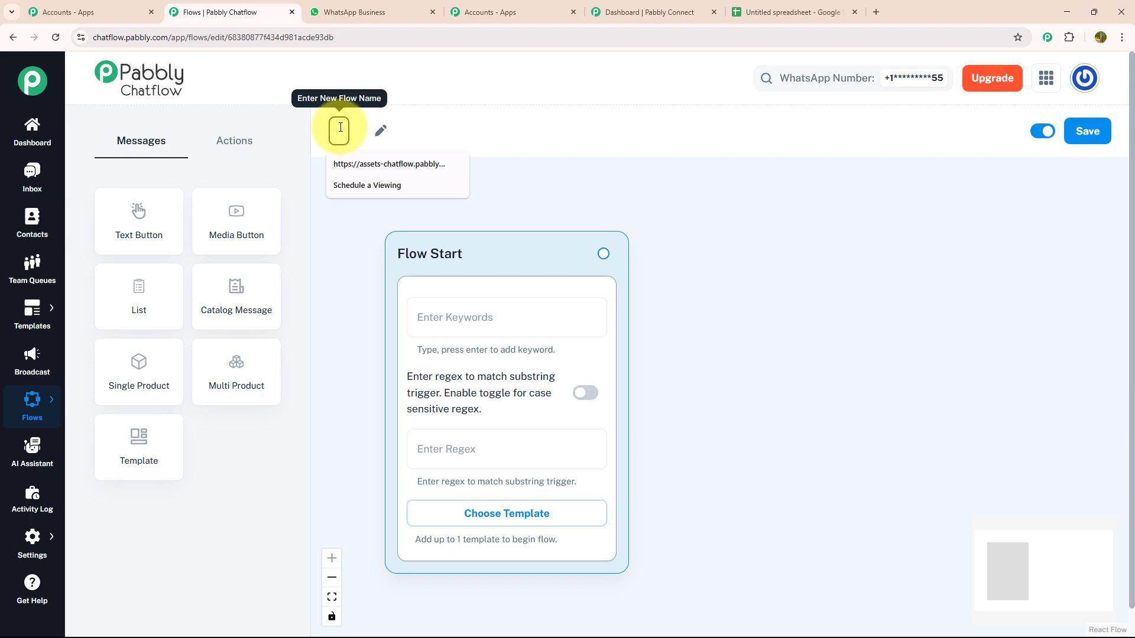
text(WhatsApp Chatbot for Your Quantum Computing Startup)
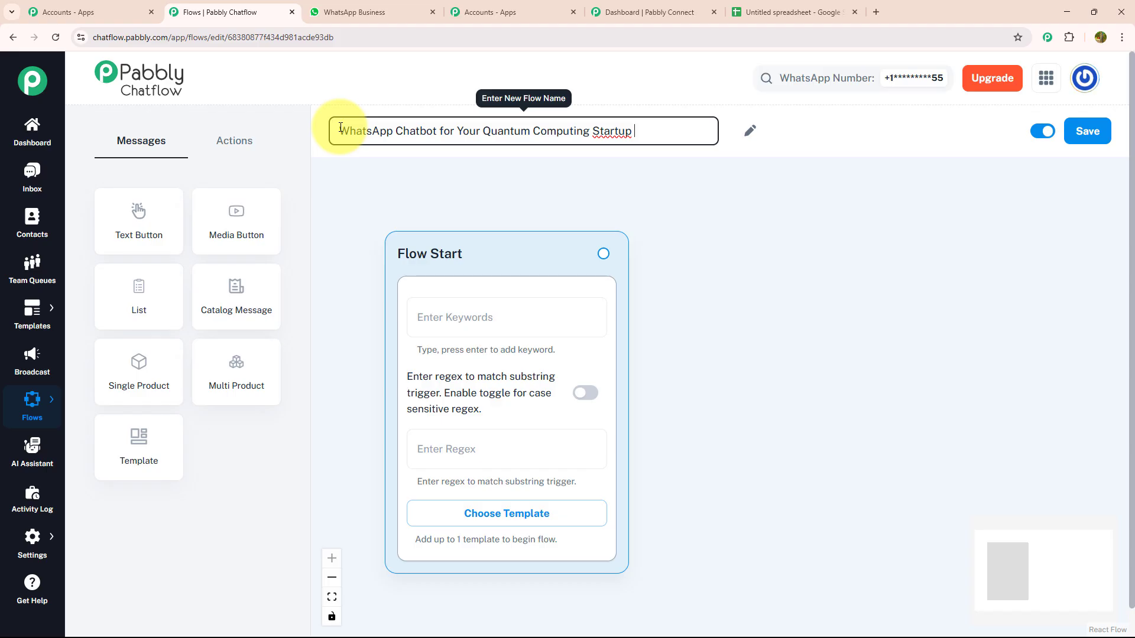
click(521, 181)
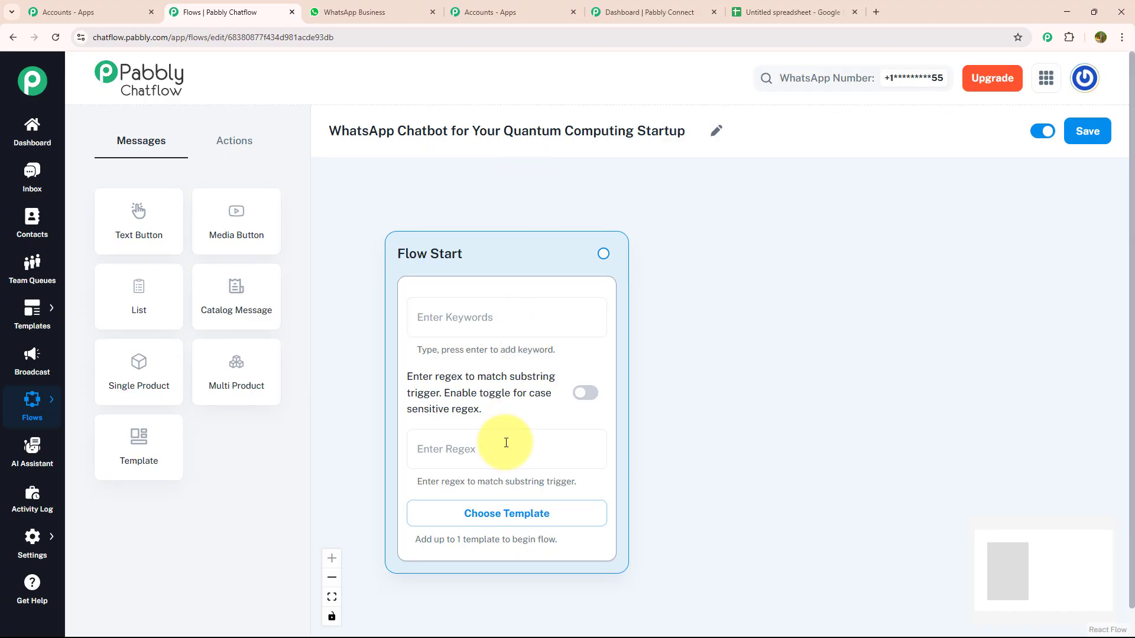
- Look at the approved templates without choosing one, and set the Flow Start trigger regex to [\s\S]+
click(507, 516)
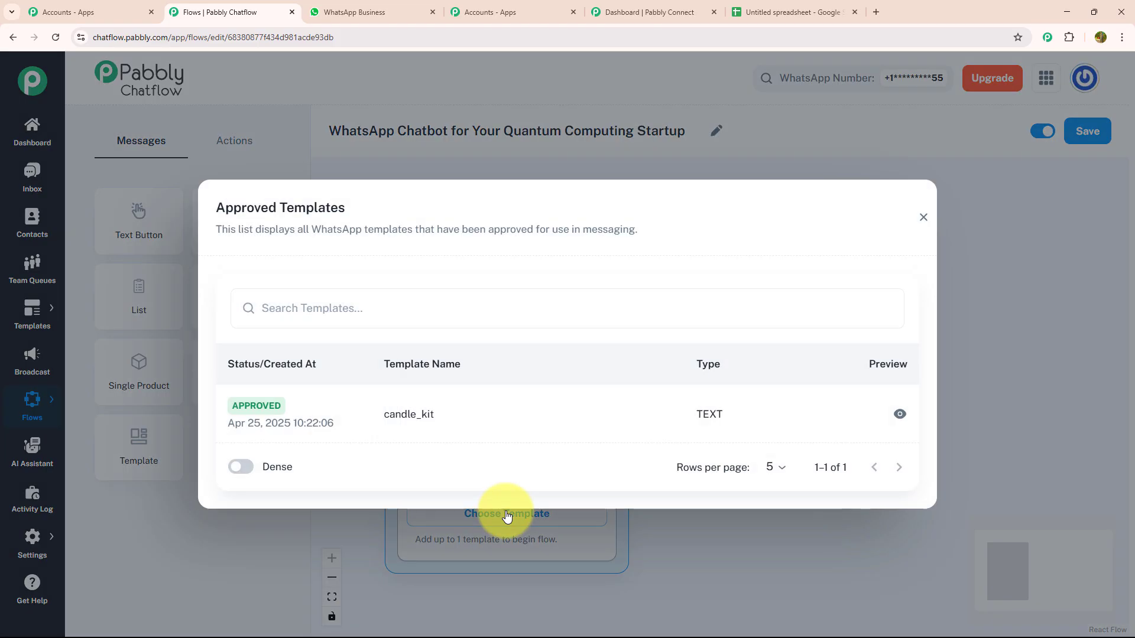
click(923, 217)
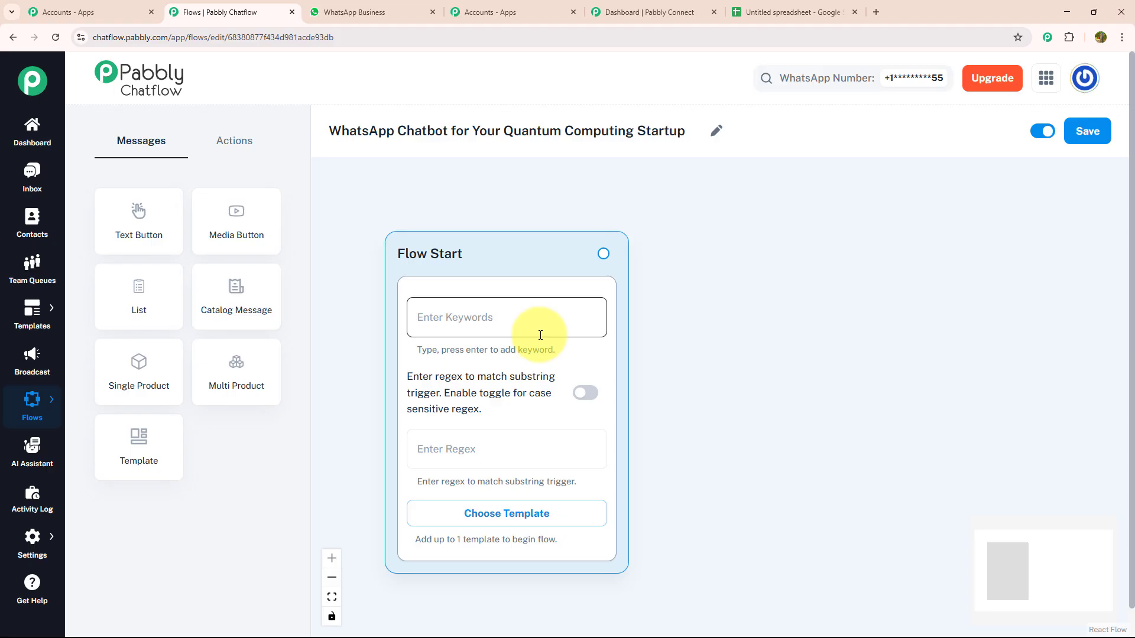
click(528, 444)
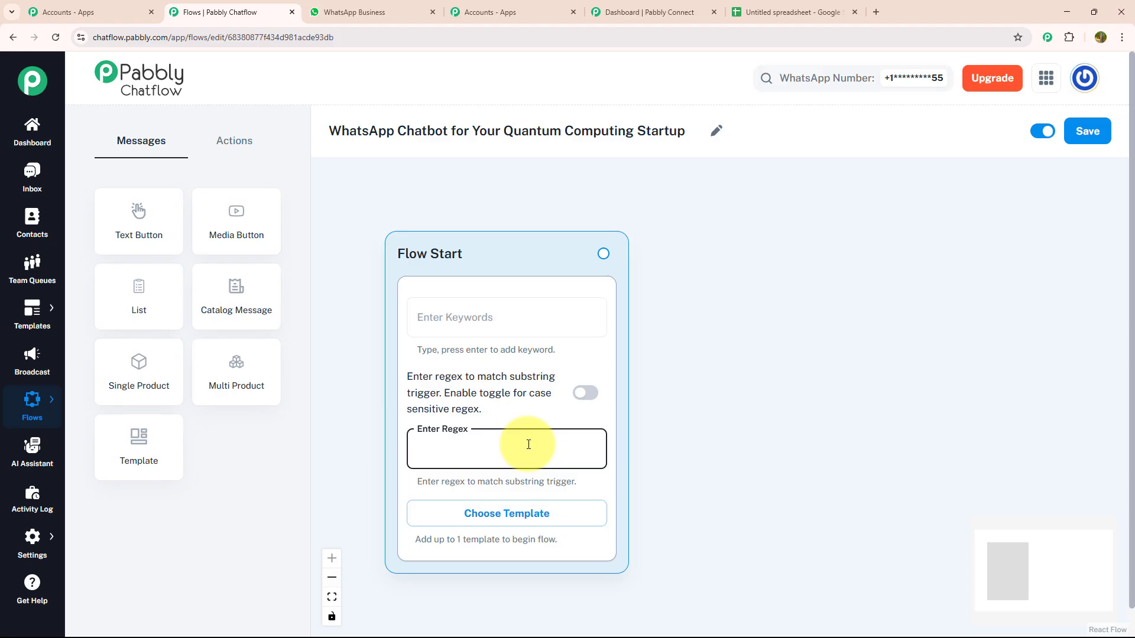
text([\s\S]+)
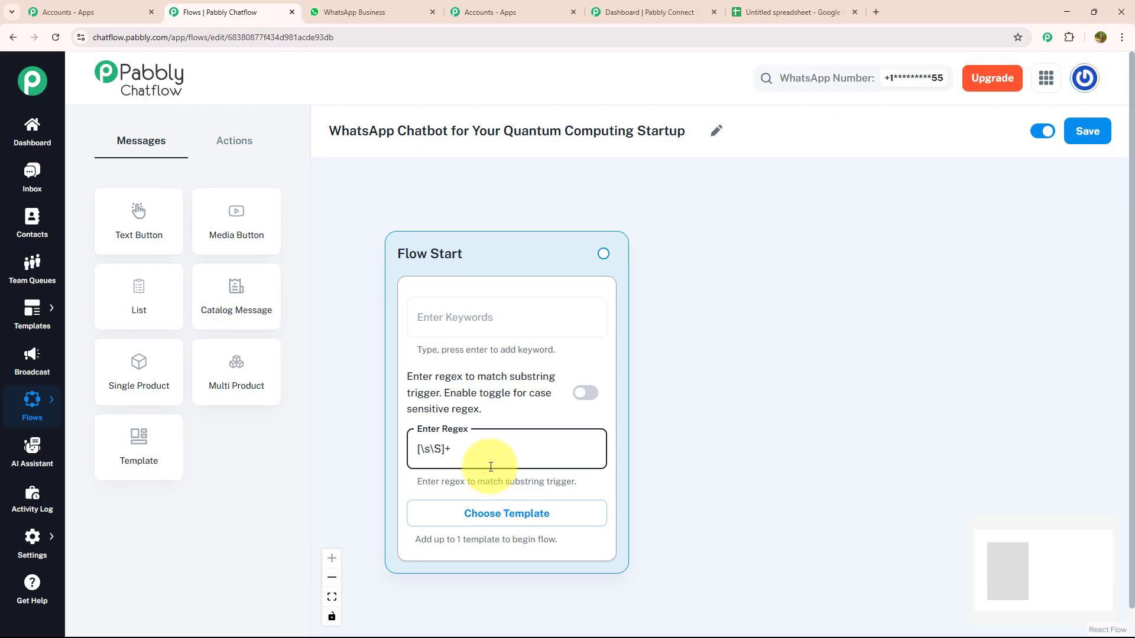
- Add a Media Button message containing the quantum computing image and connect Flow Start to it
drag(248, 239, 803, 378)
drag(603, 254, 799, 552)
drag(684, 563, 380, 390)
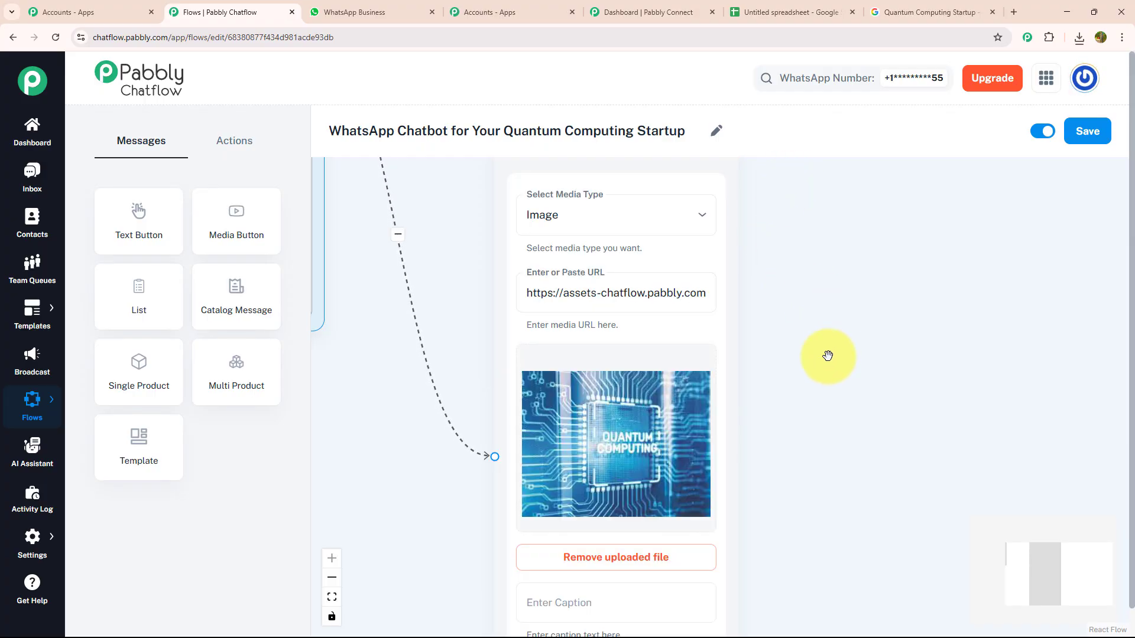
- Add Text + Button content below the image with the "Welcome to Pabbly Quantum!" message ending in "What would you like to do today?"
drag(806, 435, 796, 228)
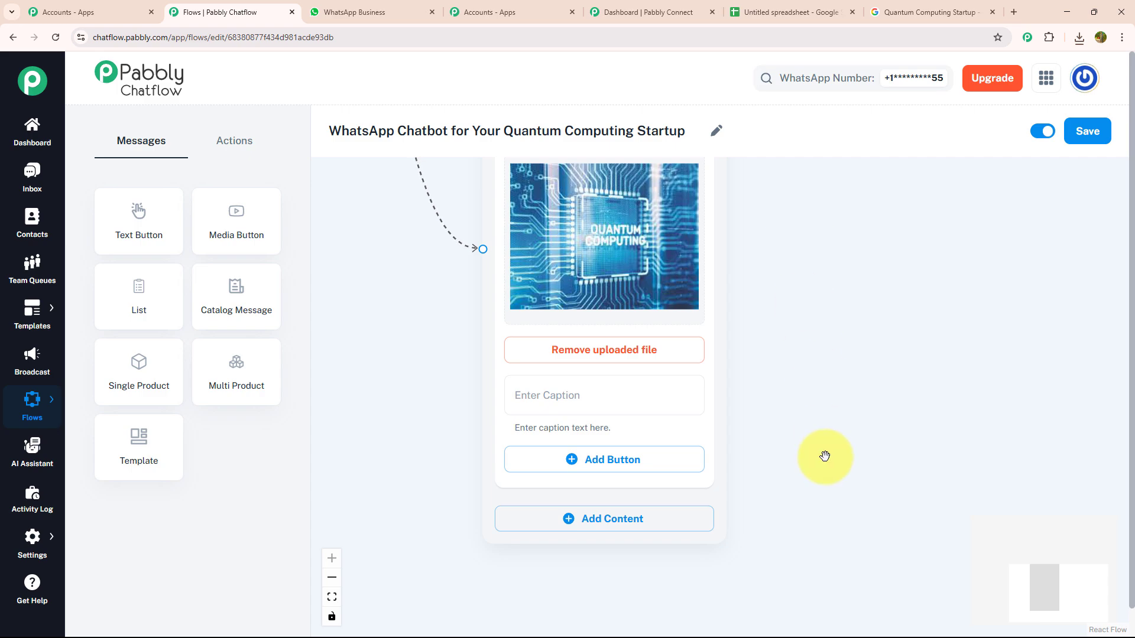
drag(825, 456, 765, 317)
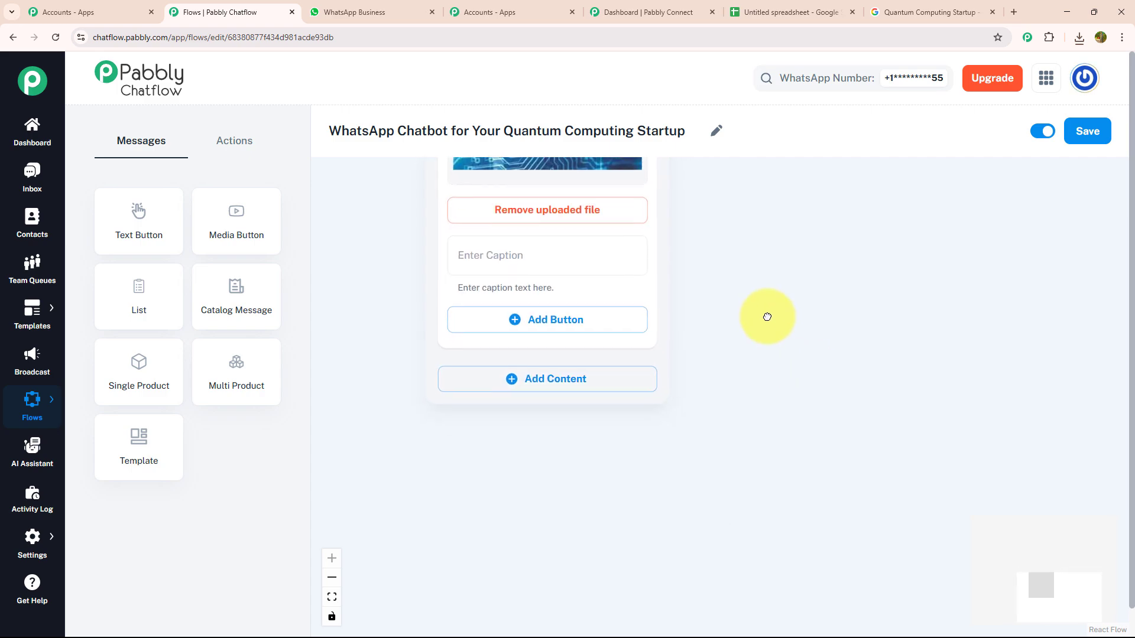
click(576, 387)
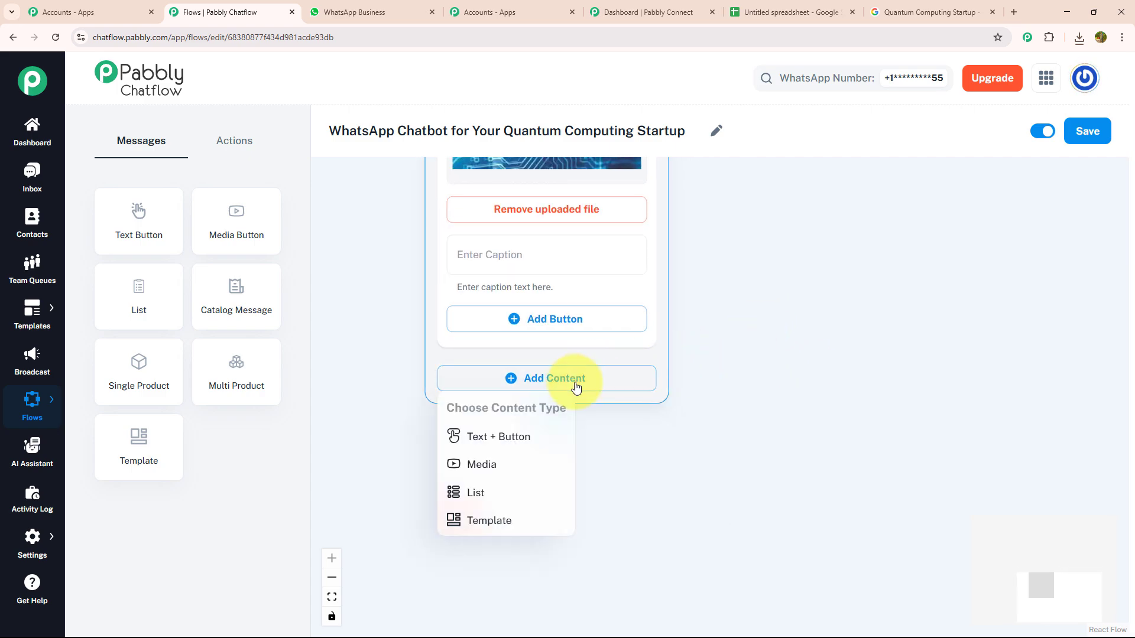
click(520, 436)
click(520, 437)
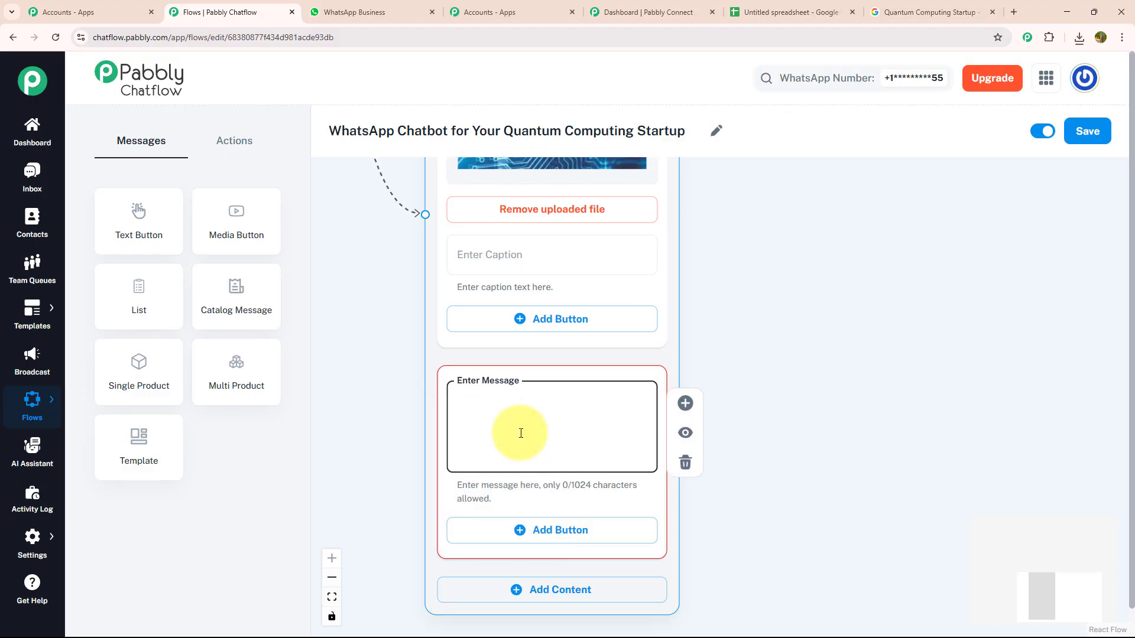
key(ctrl+v)
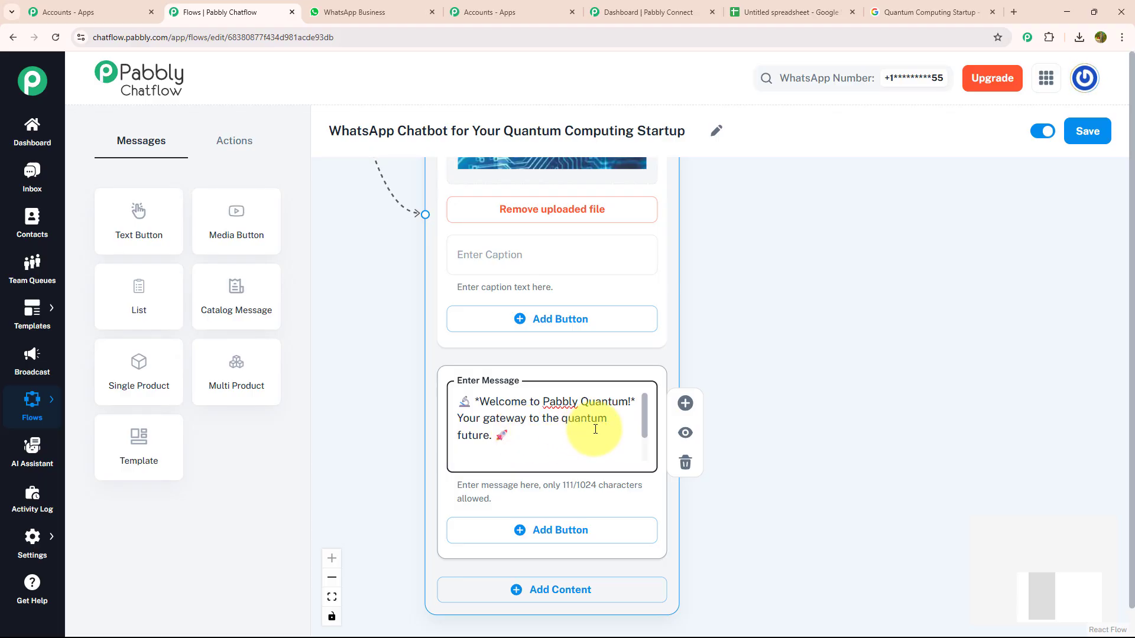
drag(644, 414, 643, 447)
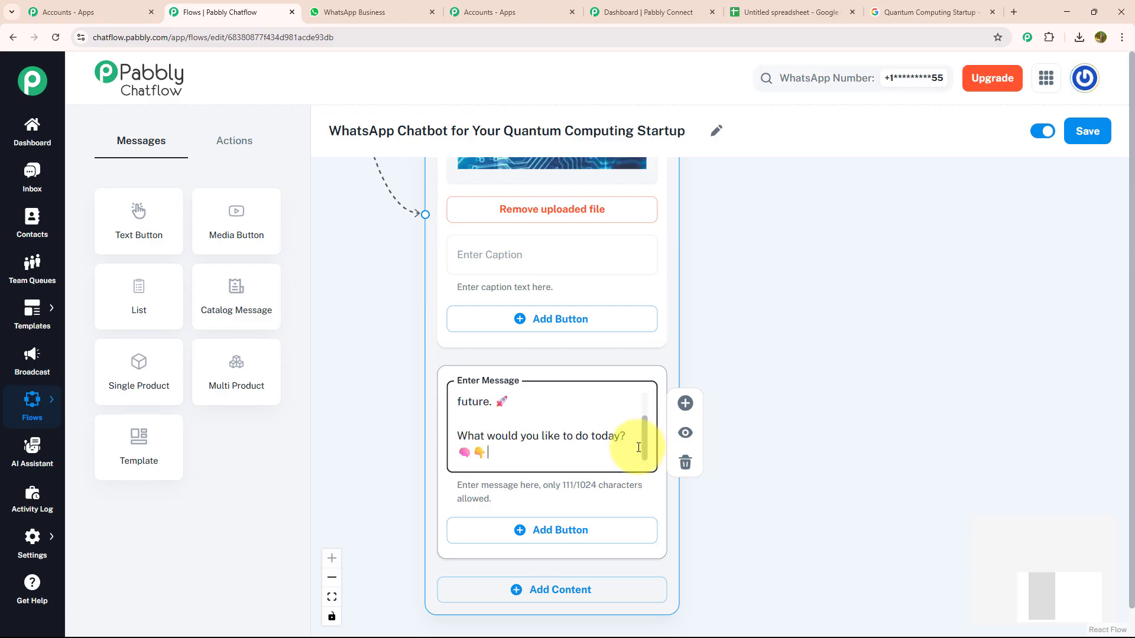
- Add three buttons to the welcome message: "Ask Tech Questions", "⚙️ Sign Up for Demo" and "🆘 Need Help?"
drag(727, 535, 646, 385)
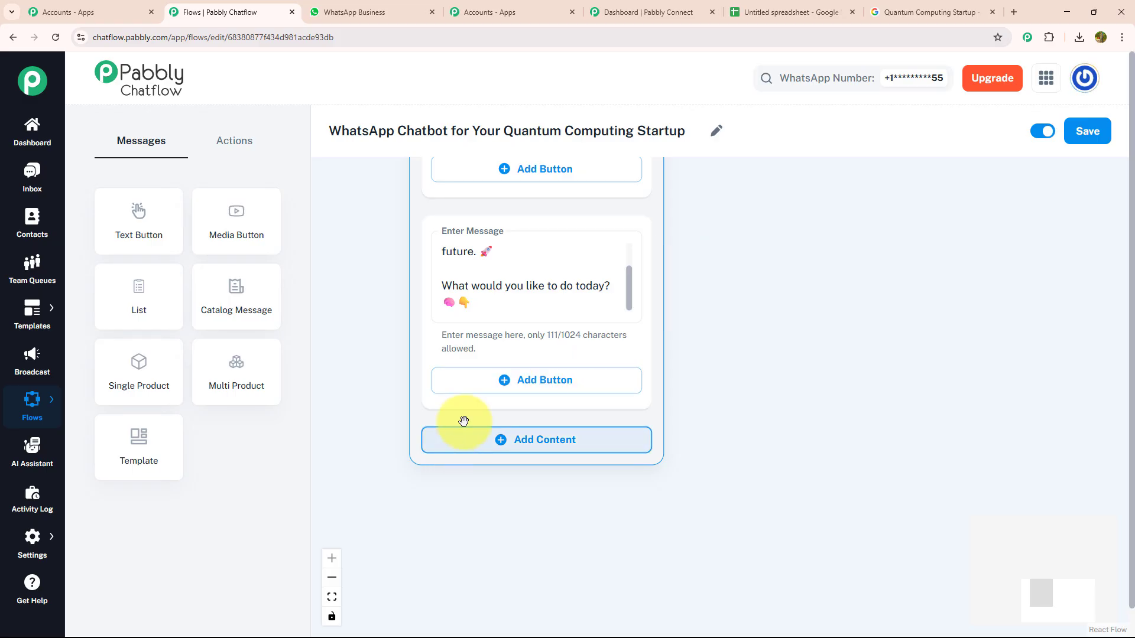
click(480, 393)
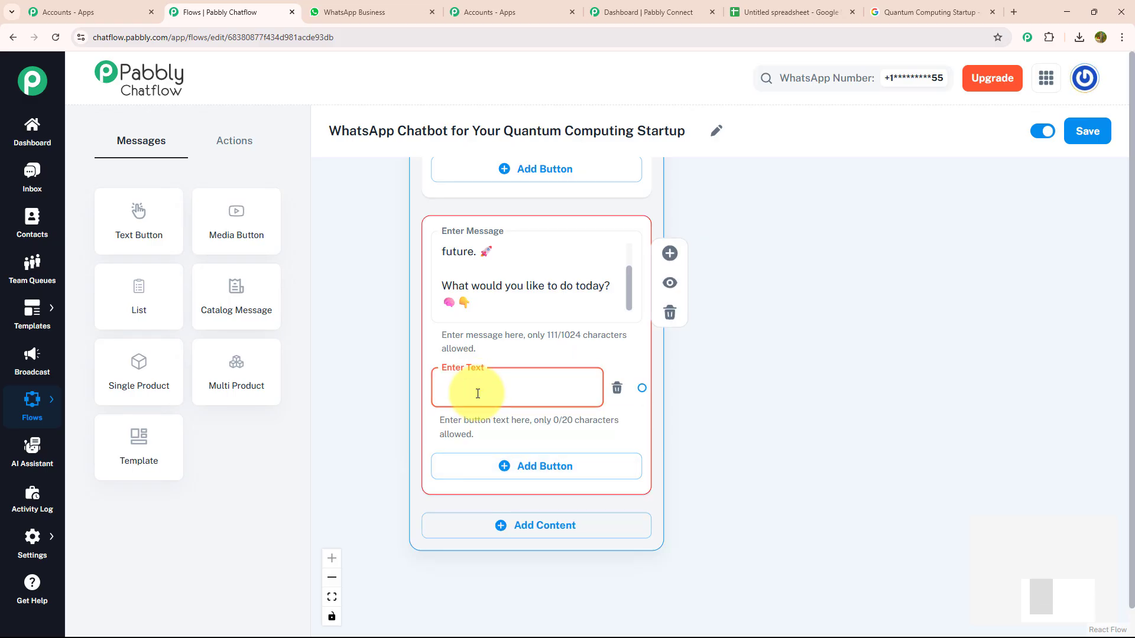
text(Ask Tech Questions)
click(497, 466)
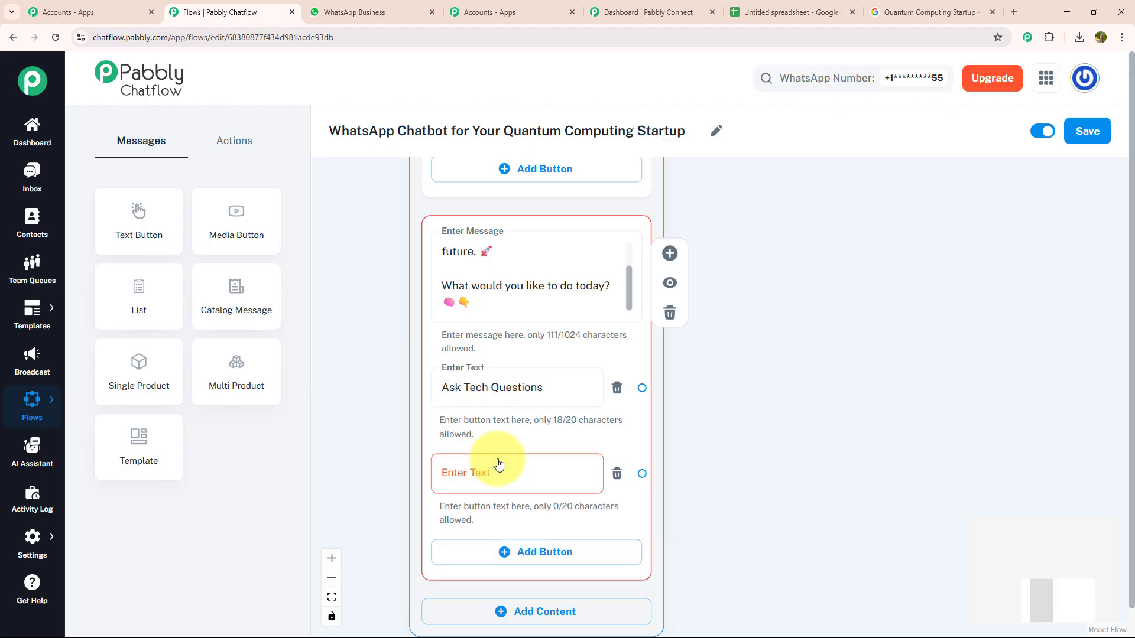
click(498, 459)
text(⚙️ Sign Up for Demo)
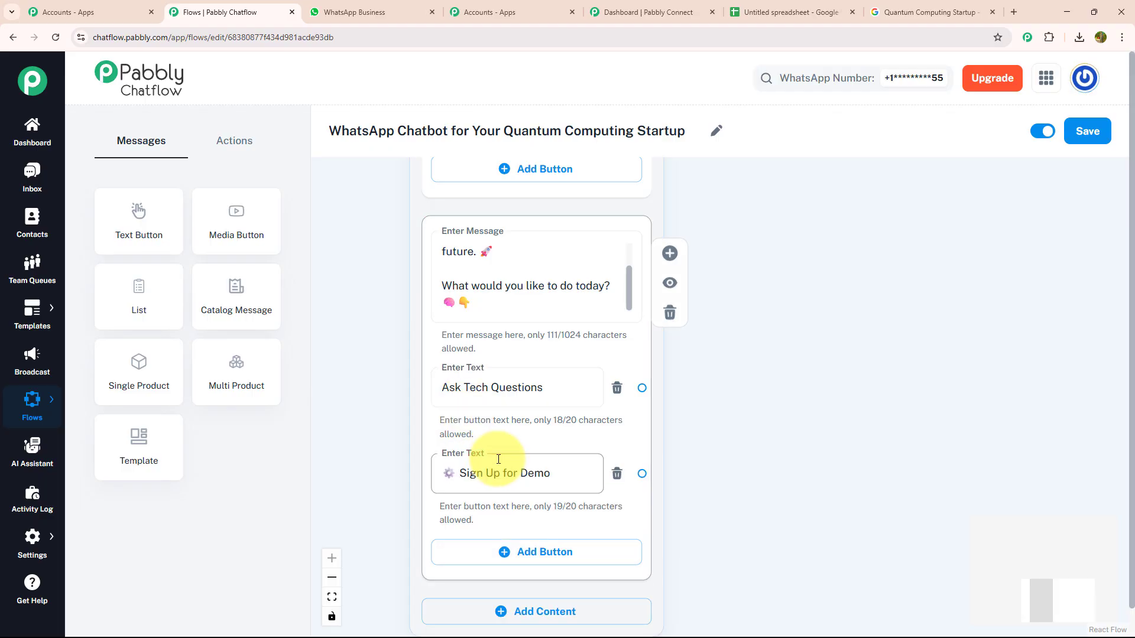
click(479, 559)
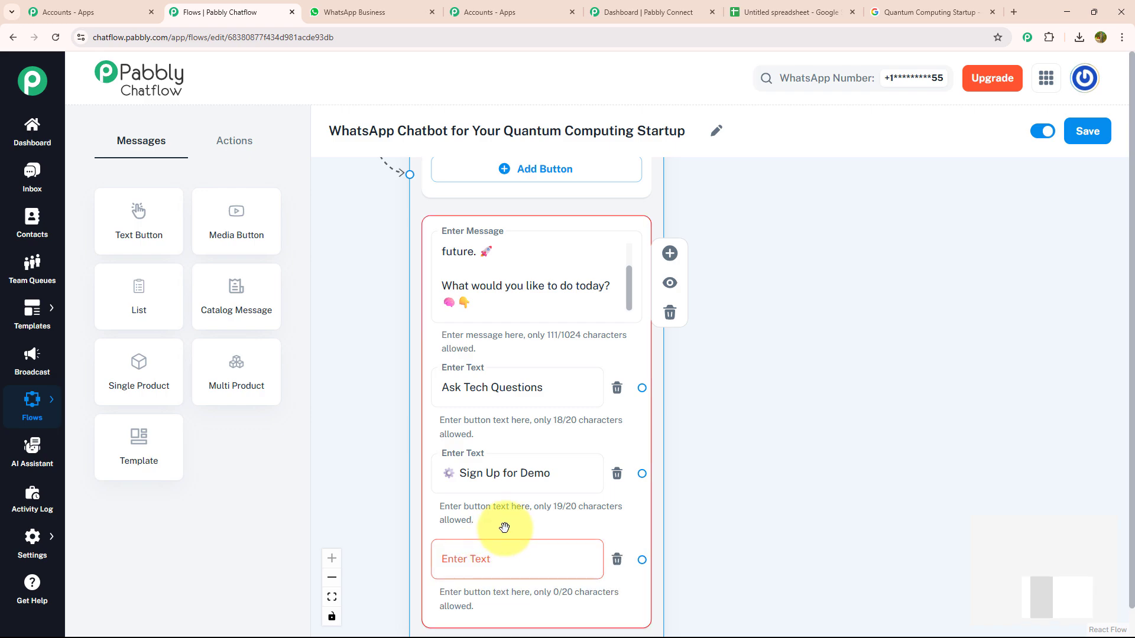
drag(737, 534, 717, 385)
click(539, 408)
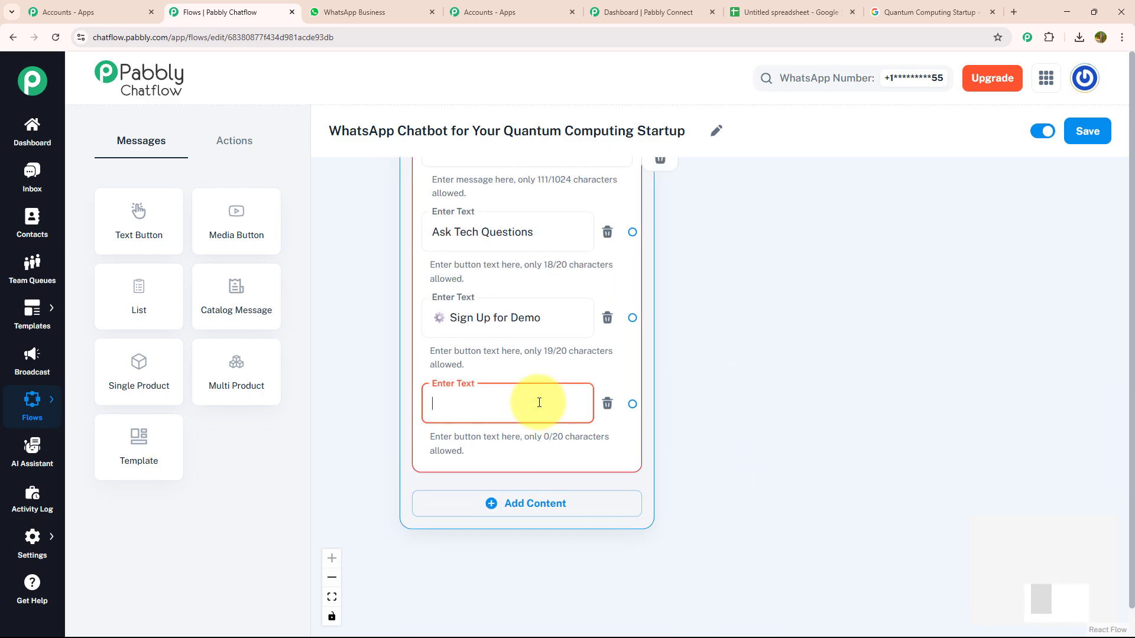
text(🆘 Need Help?)
- Add an Ask Question action beside the welcome message and connect the "Ask Tech Questions" button to it
drag(683, 301, 638, 387)
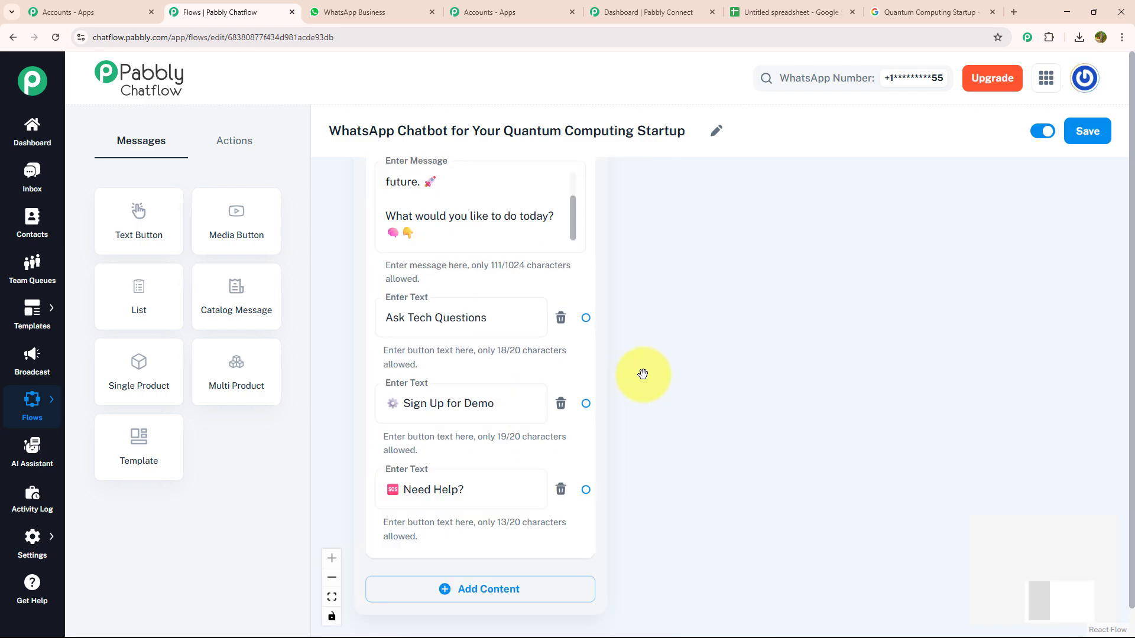
scroll(643, 374, down, 3)
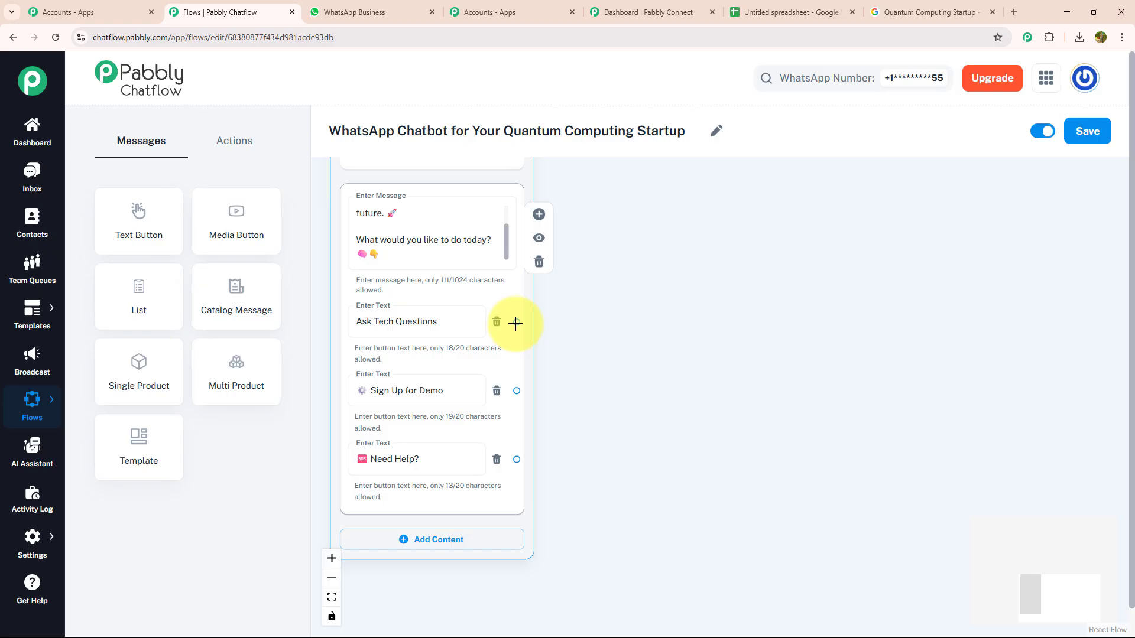
click(234, 140)
drag(236, 296, 654, 254)
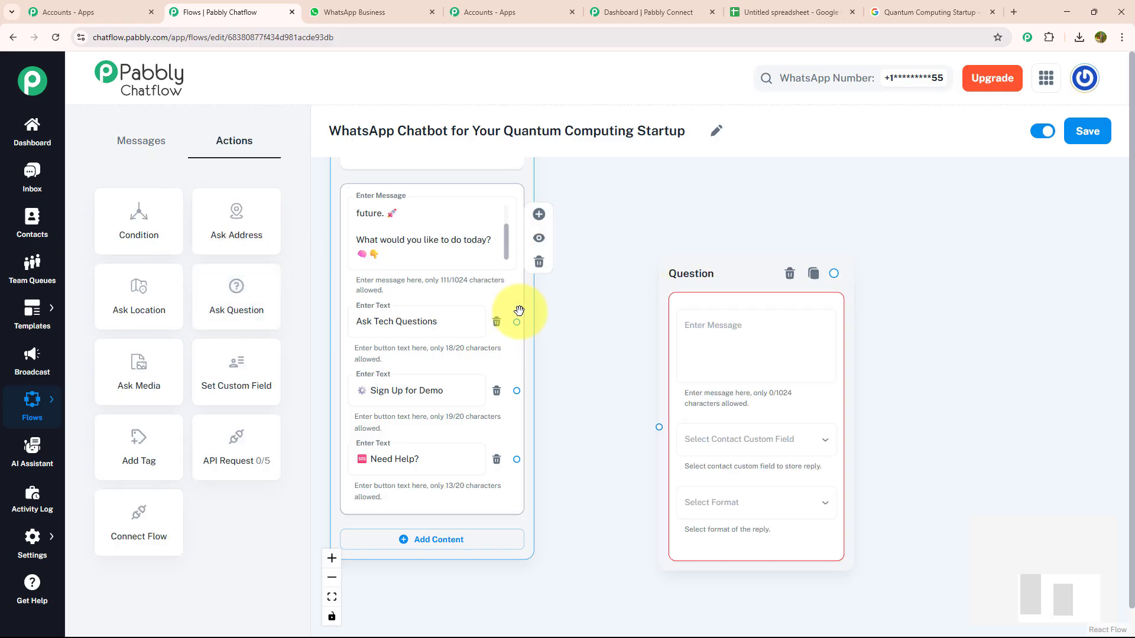
drag(515, 320, 647, 427)
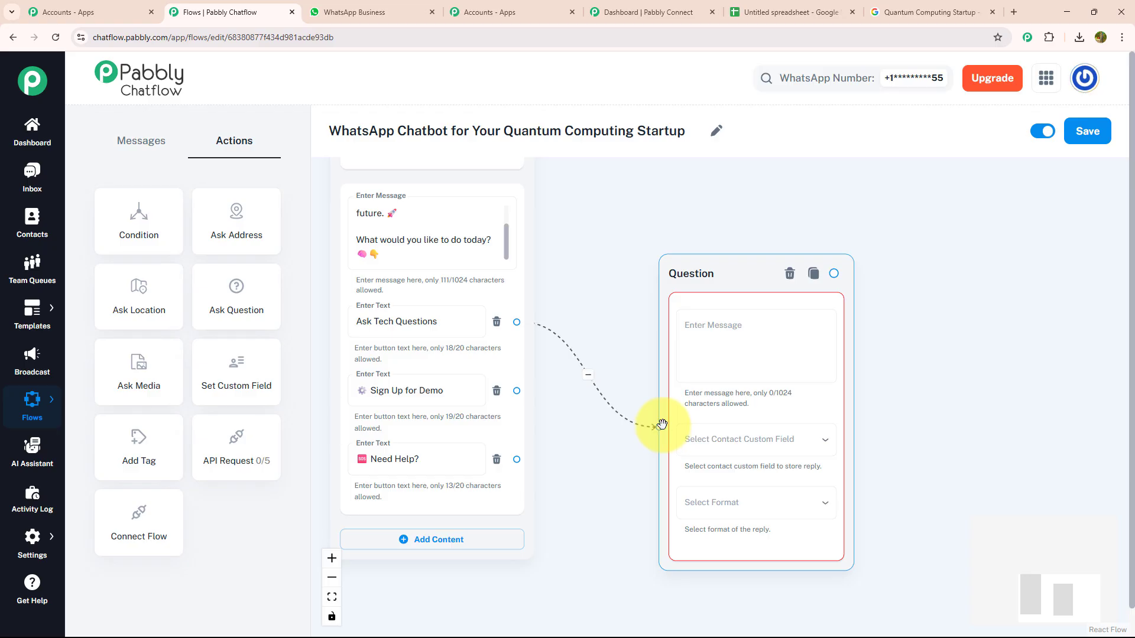
- Paste the "Curious about Quantum Computing?" prompt, with its superposition example question, as the Question block's message
drag(642, 377, 537, 367)
click(680, 335)
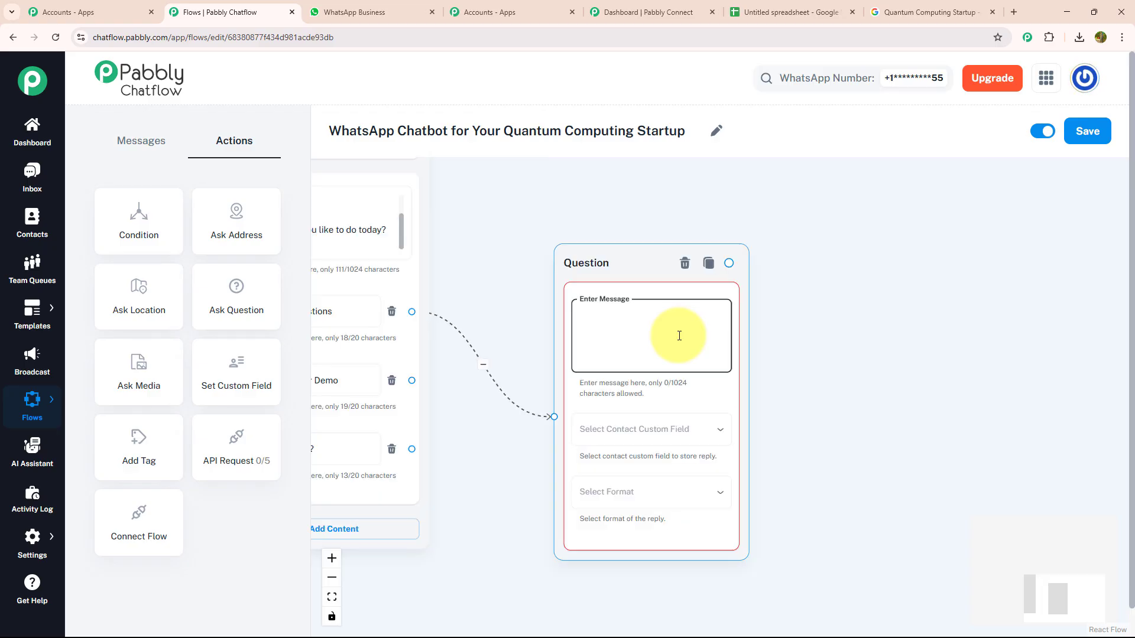
key(ctrl+v)
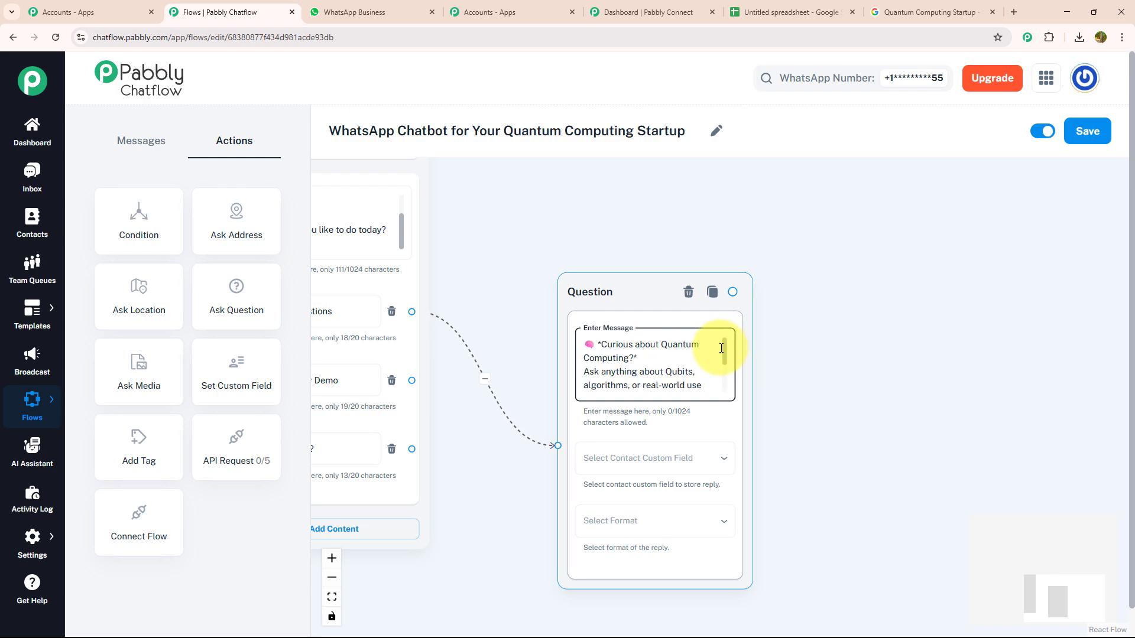
drag(725, 350, 724, 363)
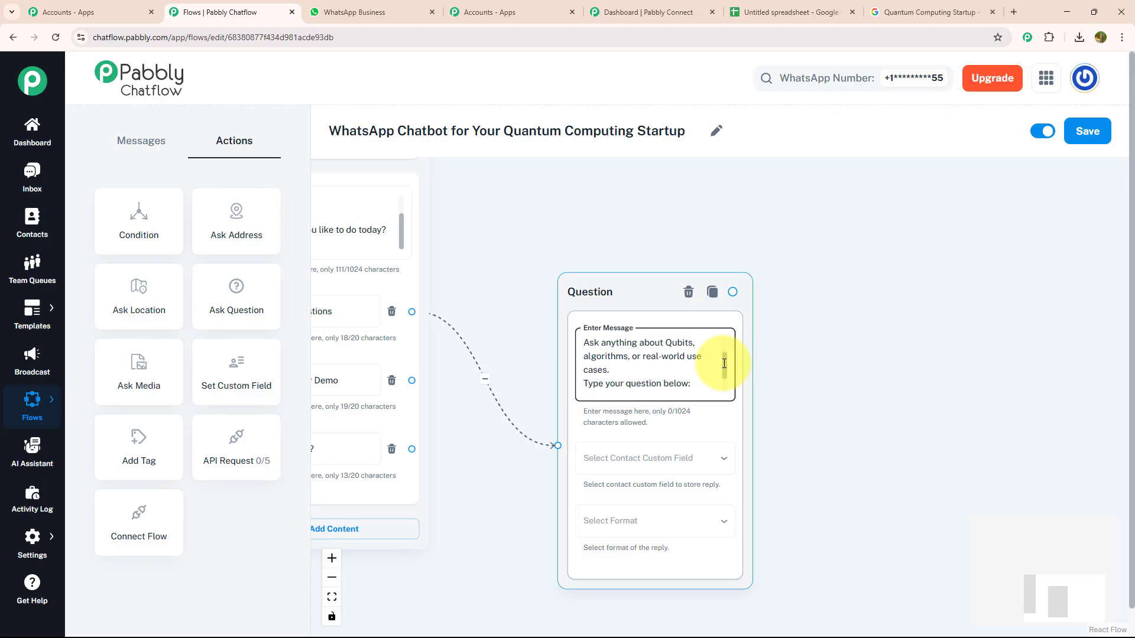
drag(725, 363, 729, 379)
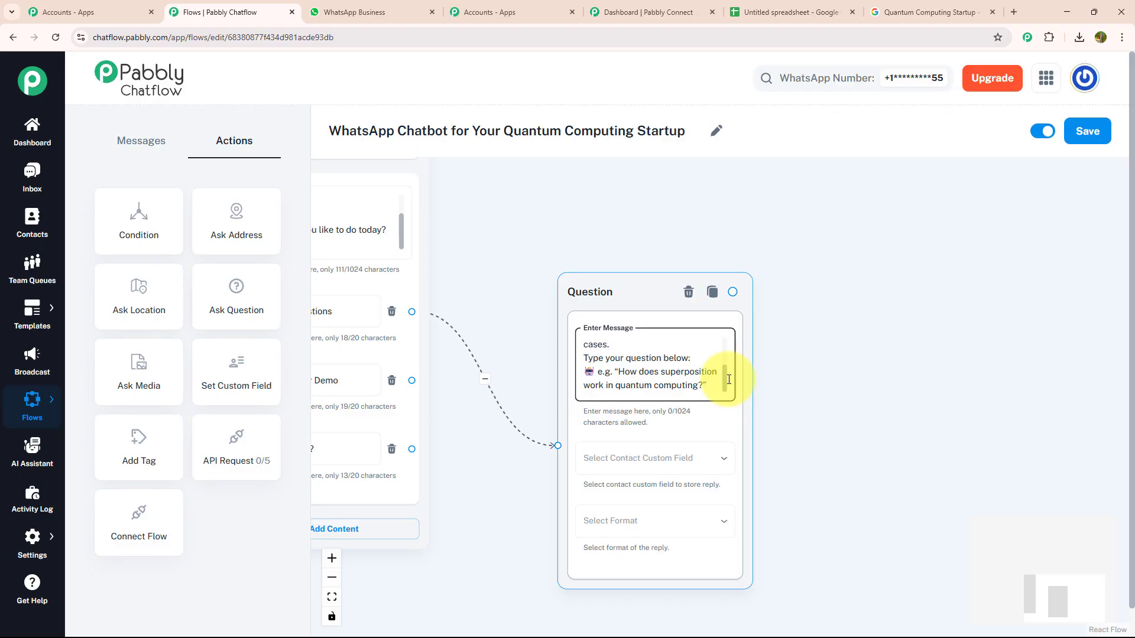
- Store the Question block's reply in the Questions custom field and set the reply format to Any
click(724, 458)
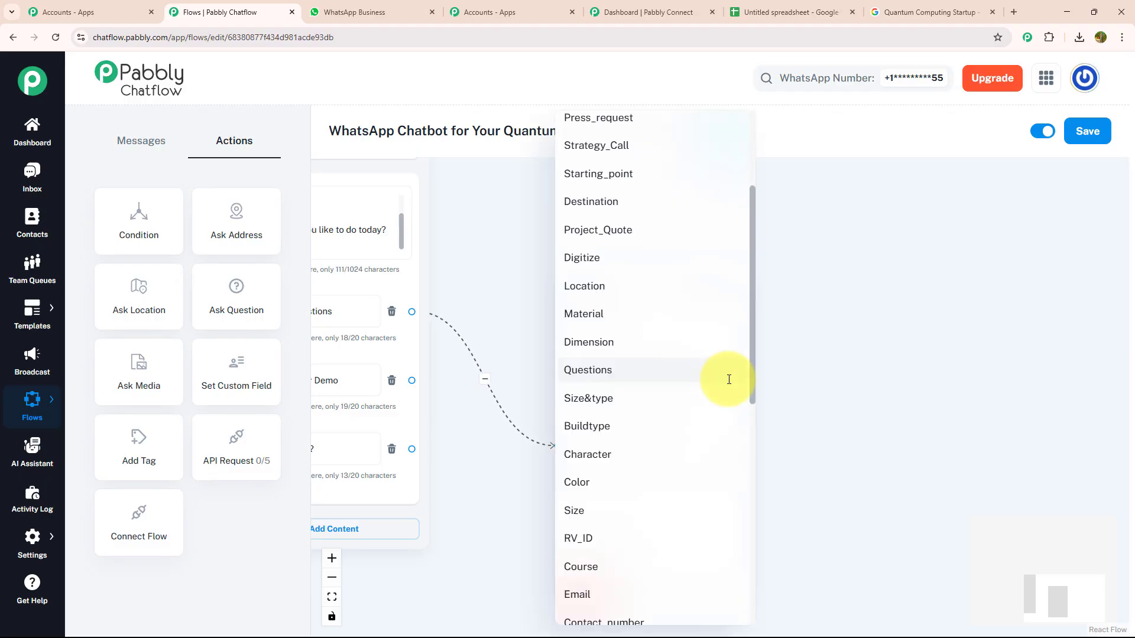
click(727, 380)
click(676, 522)
click(654, 453)
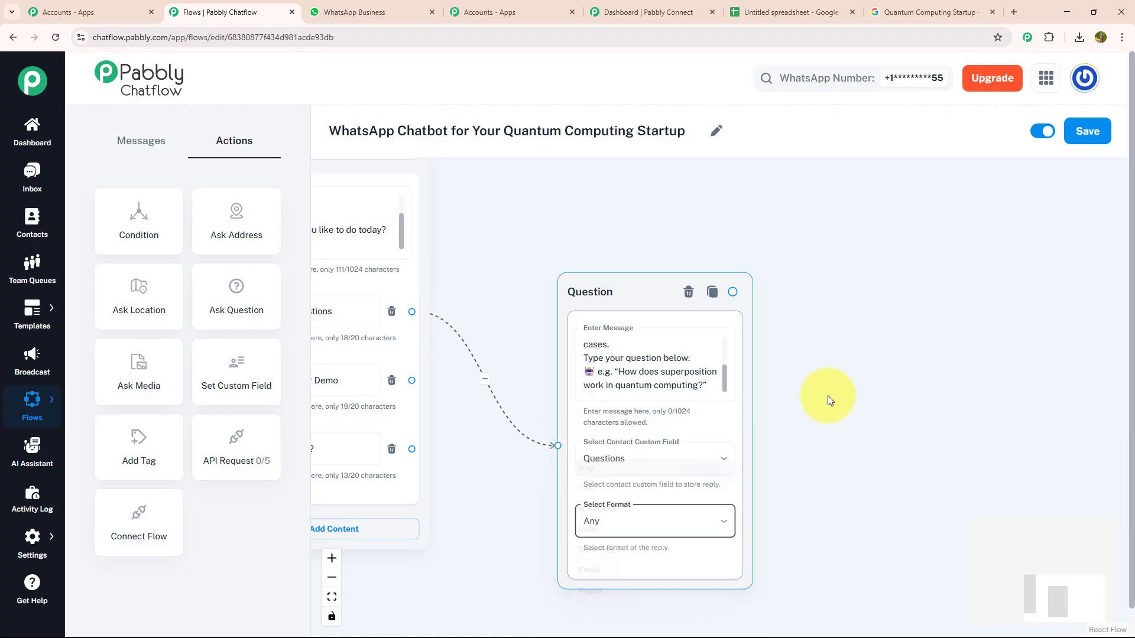
- Connect the Question block to a new Text + Button message: "✅ *We've noted your interest.* A quantum expert from *pabbly* will reach out shortly to offer deeper insights."
drag(780, 388, 674, 349)
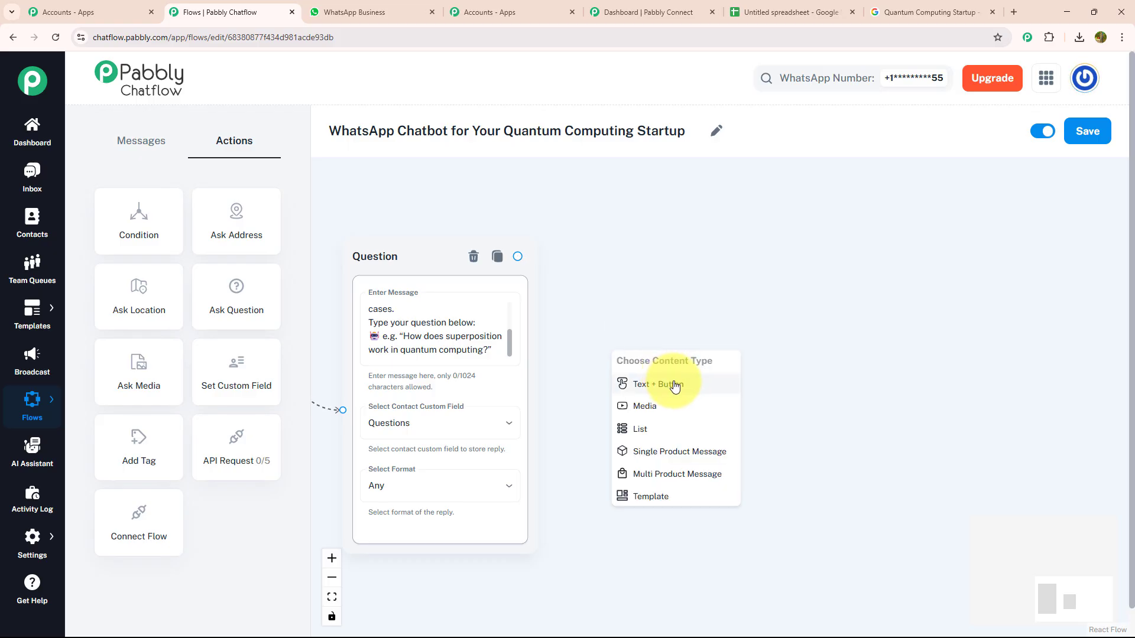
click(675, 385)
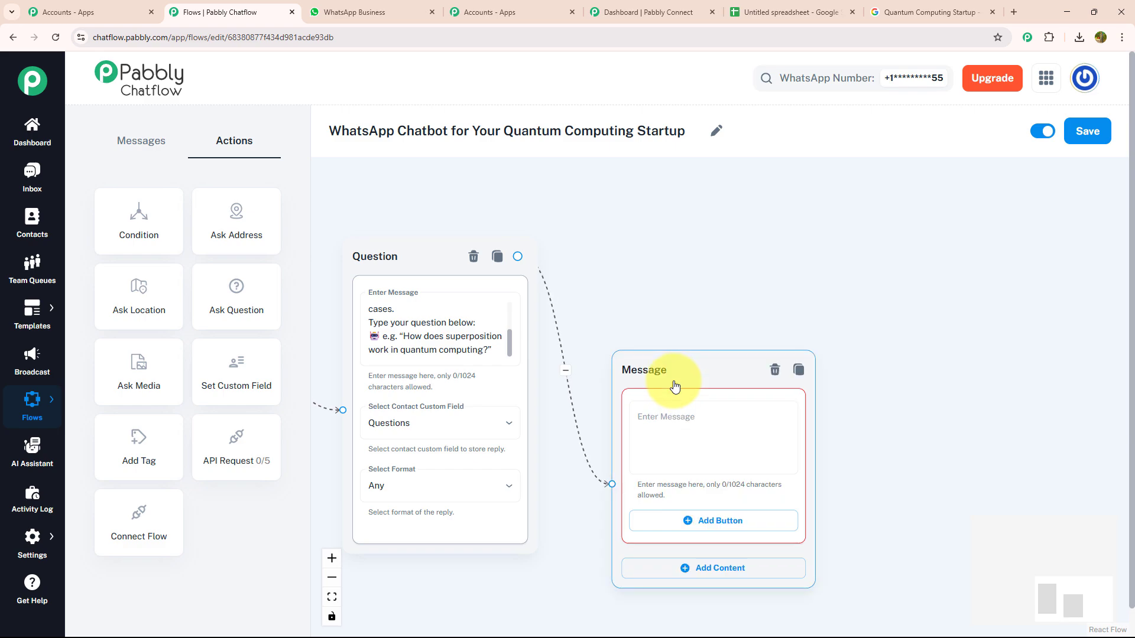
click(670, 424)
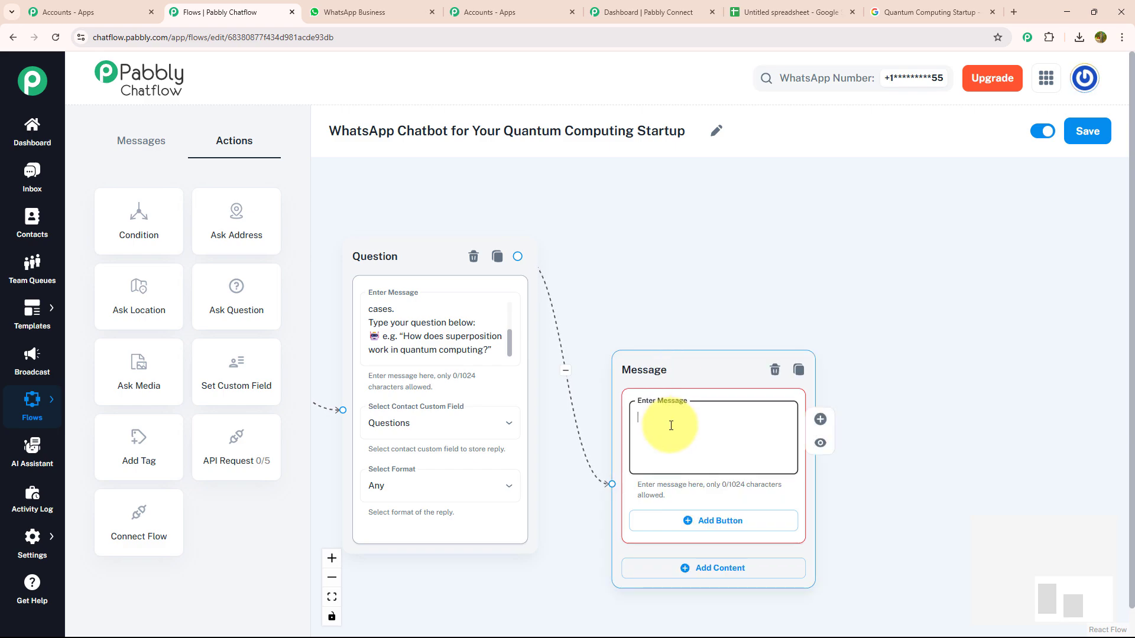
text(✅ *We've noted your interest.* A quantum expert from *pabbly* will reach out shortly to offer deeper insights.)
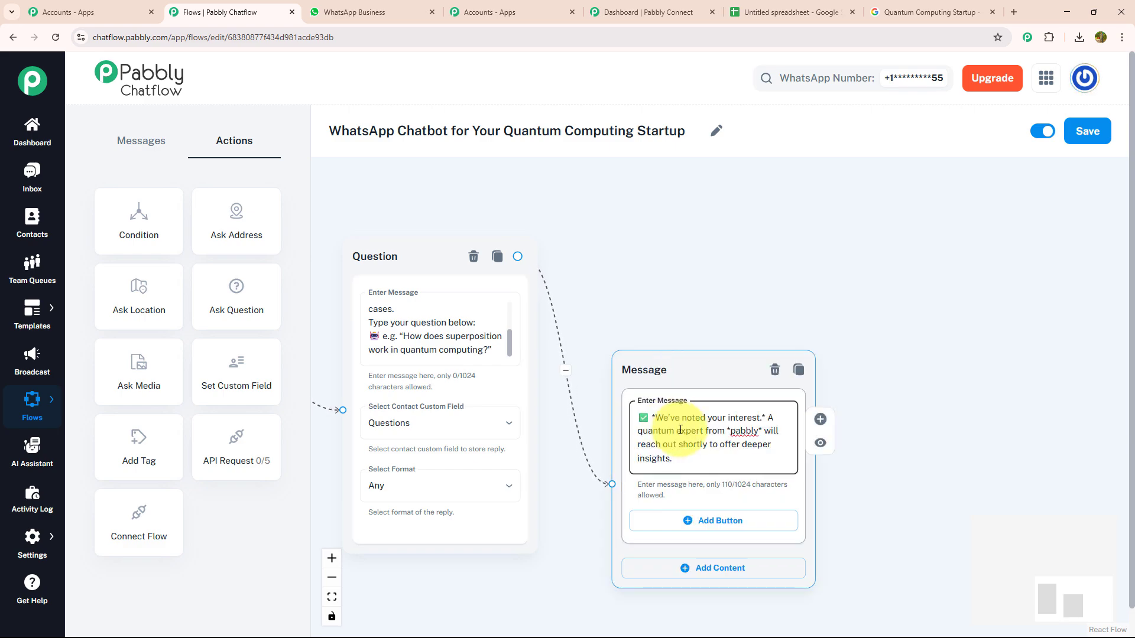
- Add a "Menu 📋" button to the "We've noted your interest" message and connect it back to the welcome message
drag(842, 468, 785, 370)
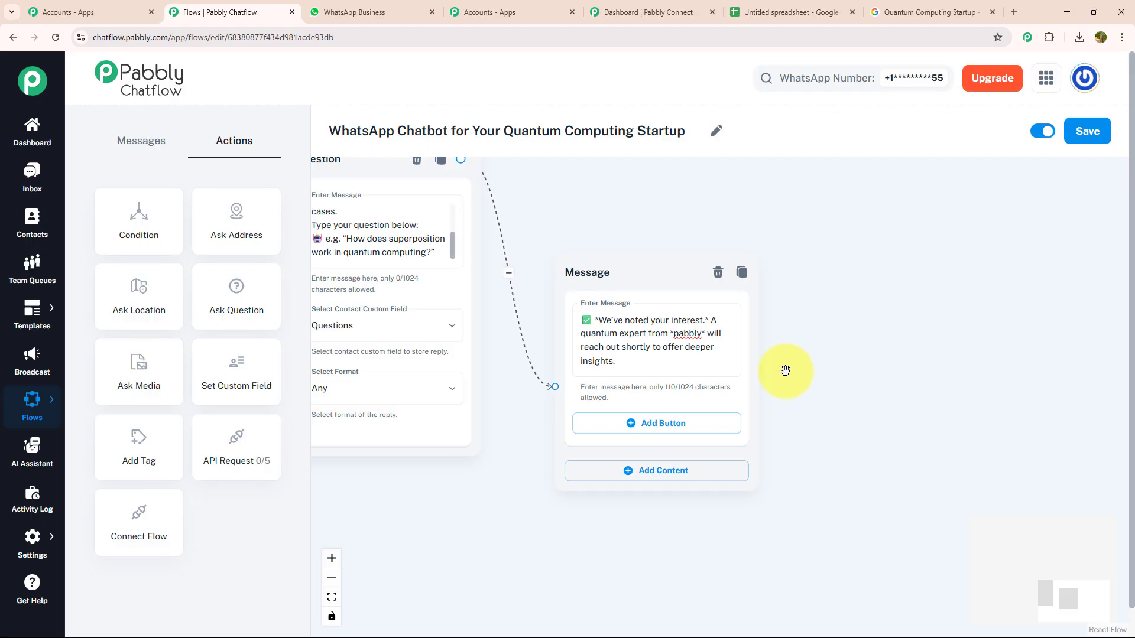
click(564, 424)
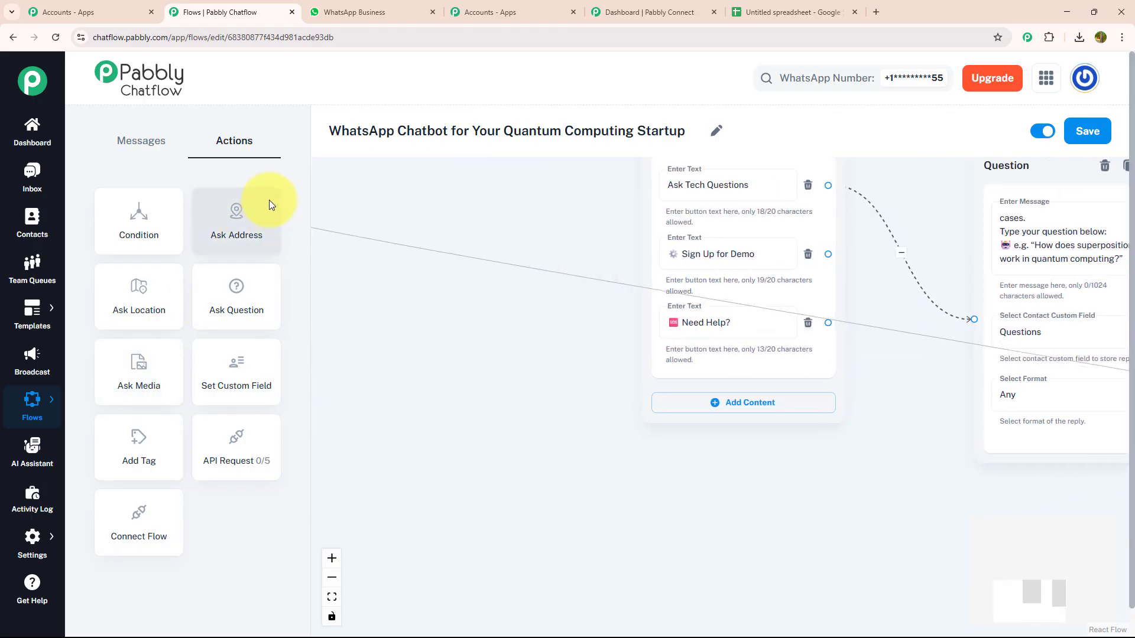
drag(270, 201, 756, 269)
drag(1004, 288, 556, 249)
scroll(636, 248, down, 2)
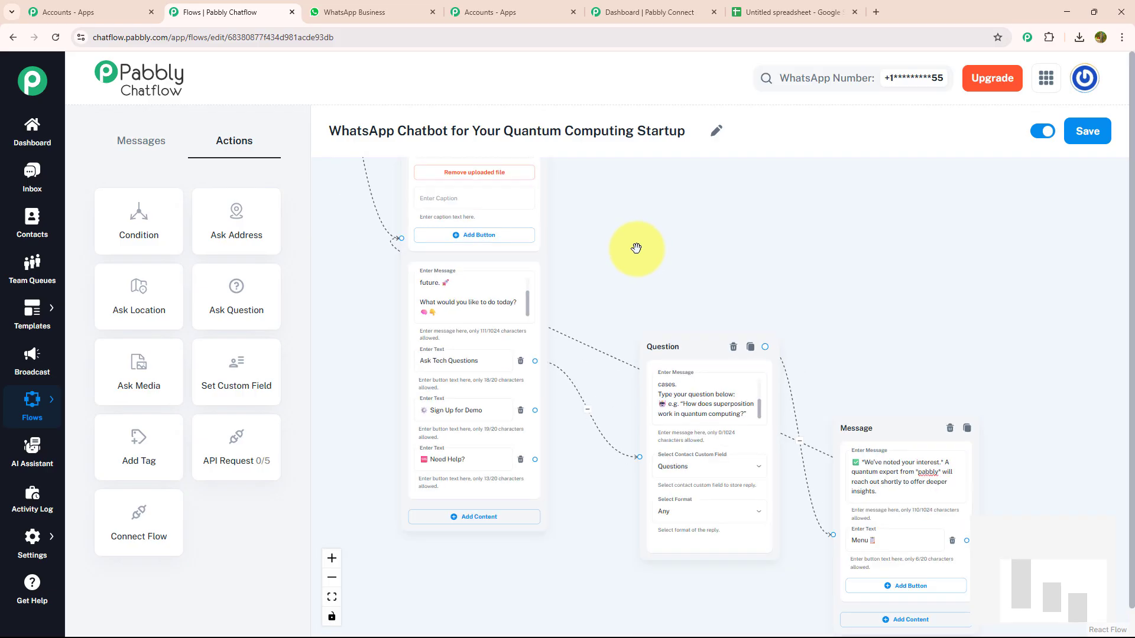
drag(963, 397, 788, 321)
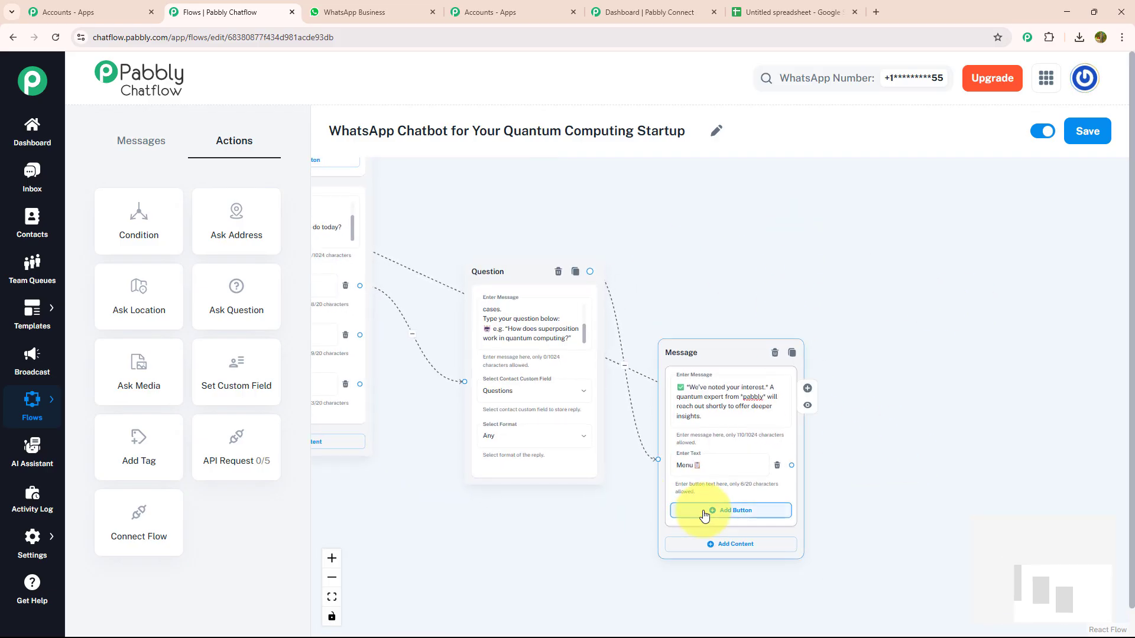
- Add an Ask Question action below the first Question block and connect the "Sign Up for Demo" button to it
drag(477, 510, 620, 532)
drag(608, 455, 544, 431)
scroll(519, 423, up, 2)
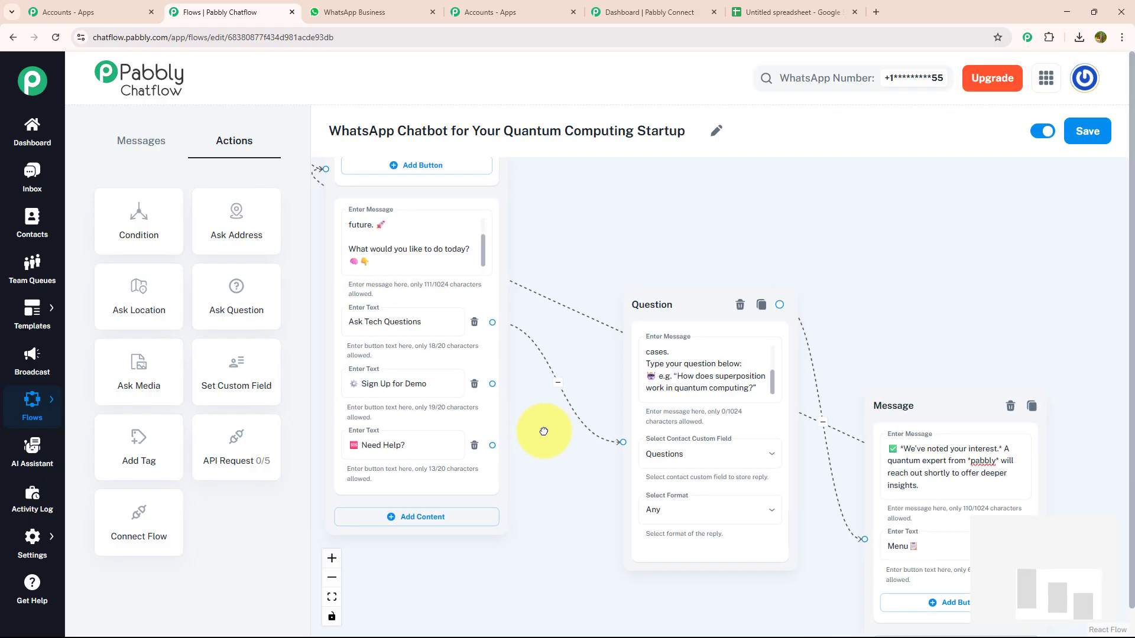
click(491, 380)
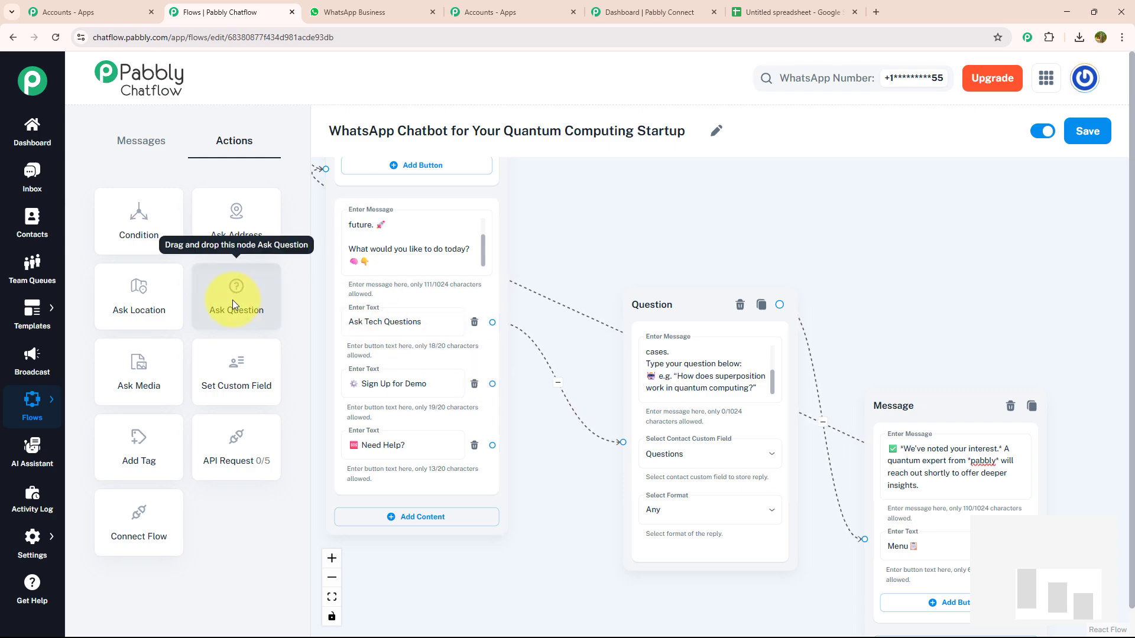
drag(232, 300, 562, 474)
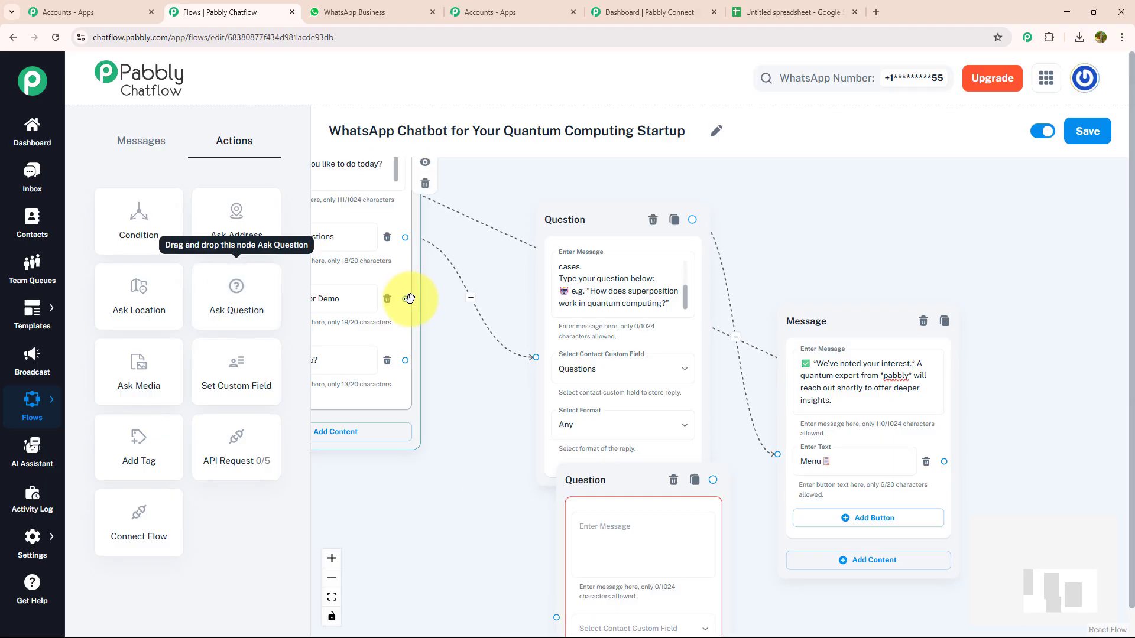
drag(409, 299, 555, 565)
drag(463, 582, 258, 414)
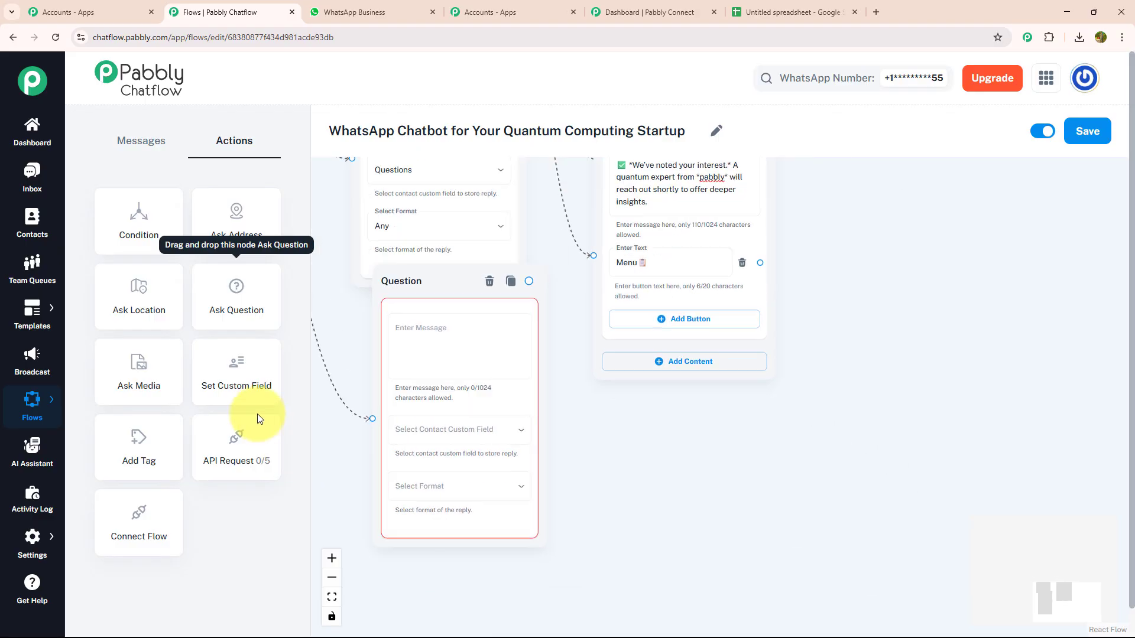
- Paste the "Ready to experience quantum in action?" prompt requesting the email address as the demo Question block's message
click(422, 316)
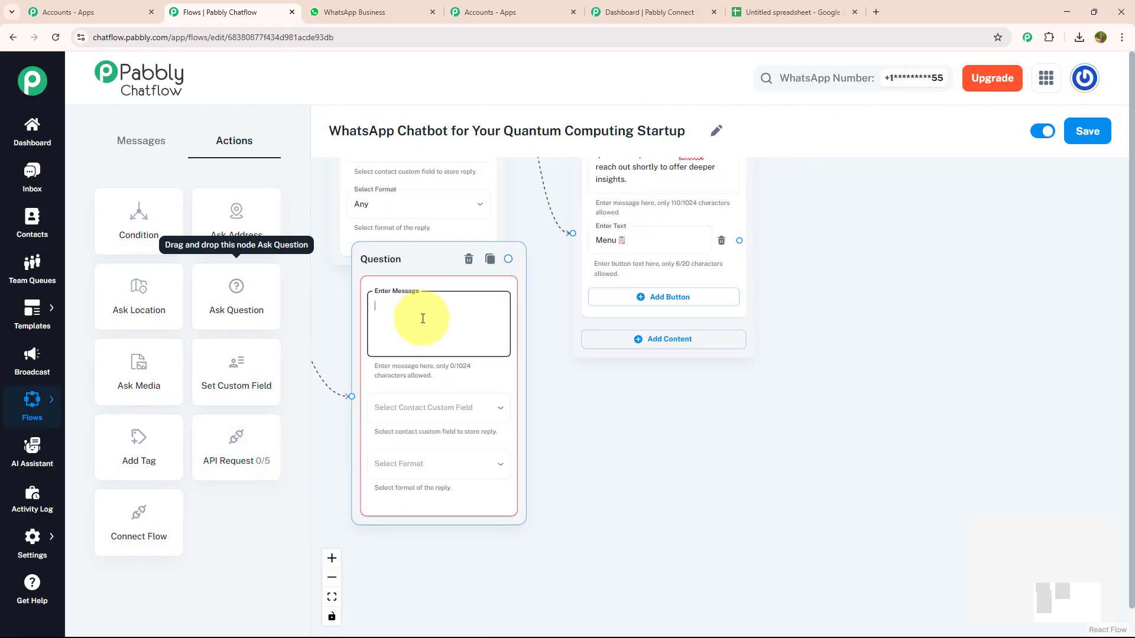
key(ctrl+v)
drag(564, 367, 638, 436)
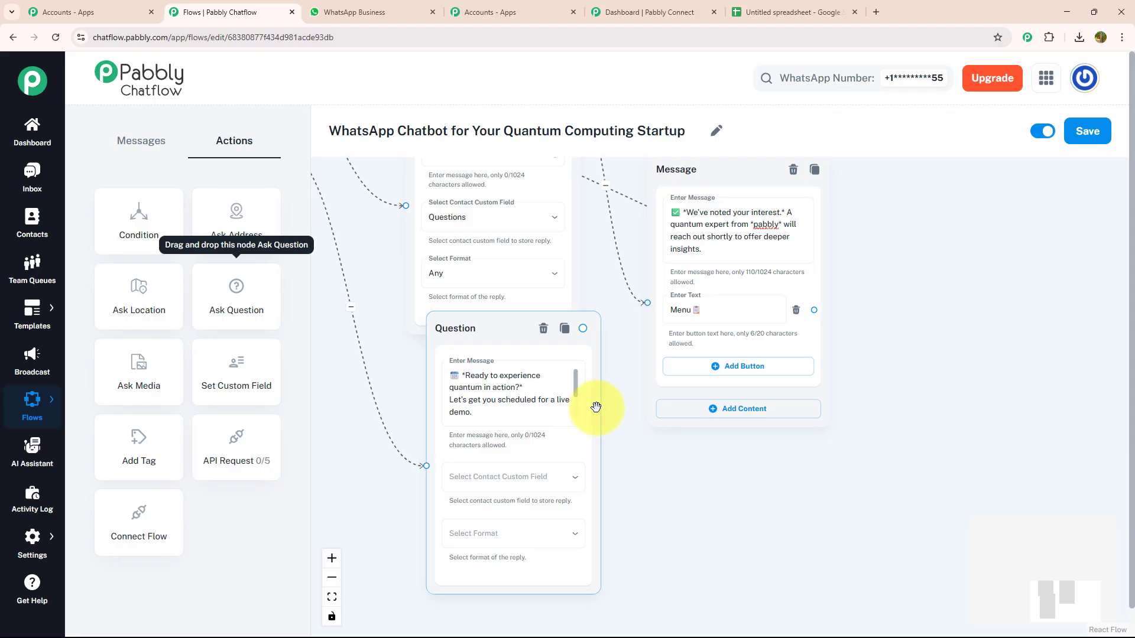
click(581, 393)
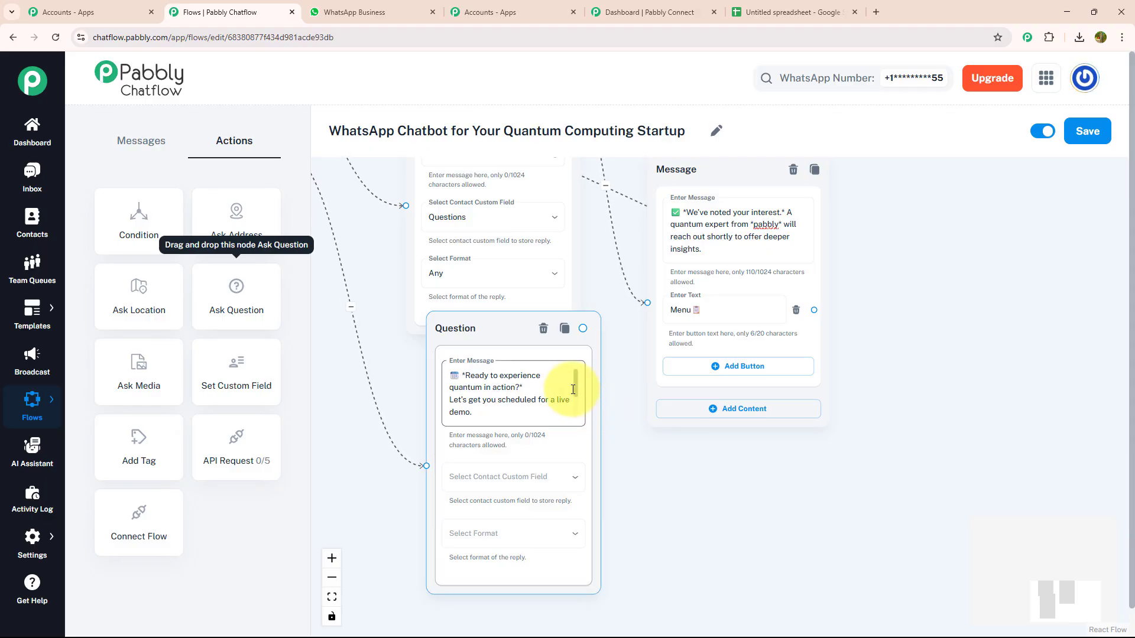
scroll(577, 405, down, 2)
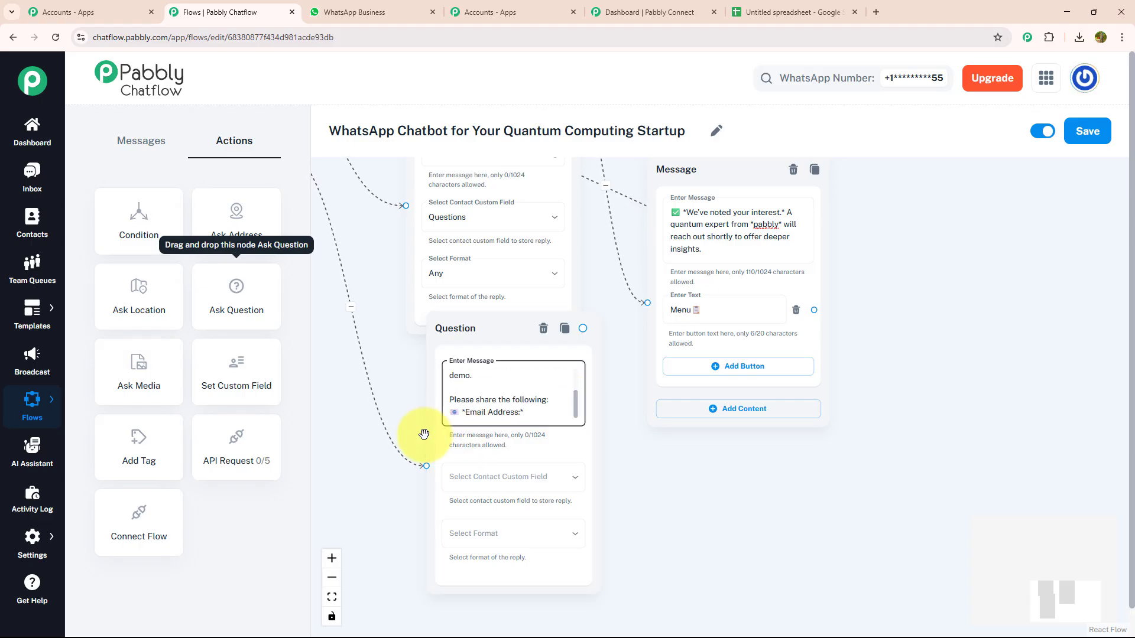
- Store the demo question's reply in the Email custom field and set its reply format to Email
click(547, 488)
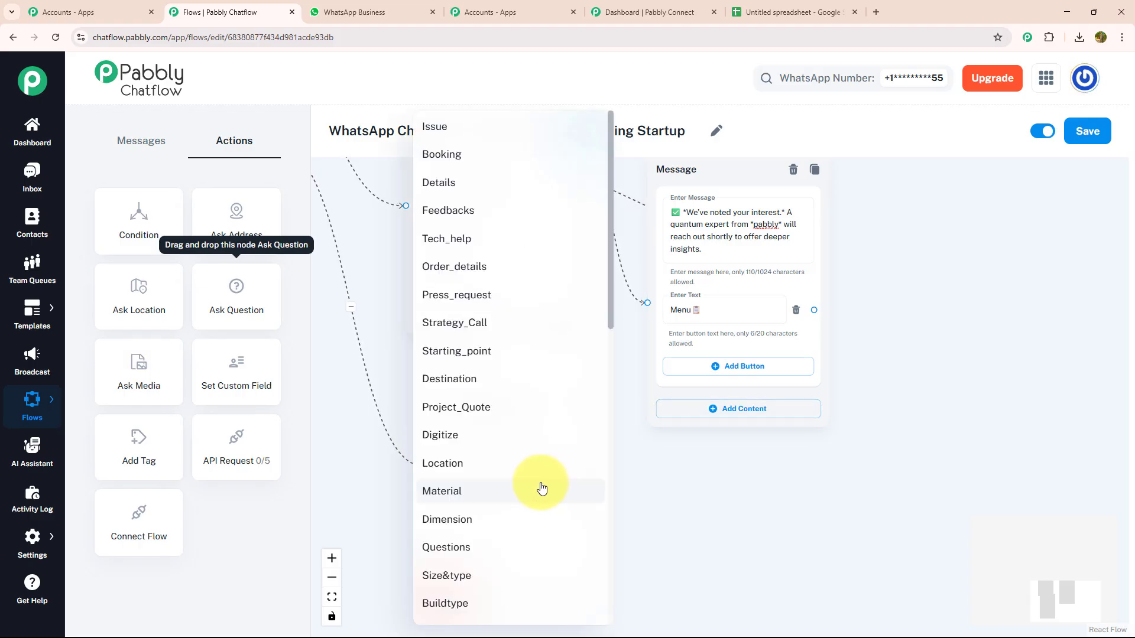
scroll(539, 532, down, 2)
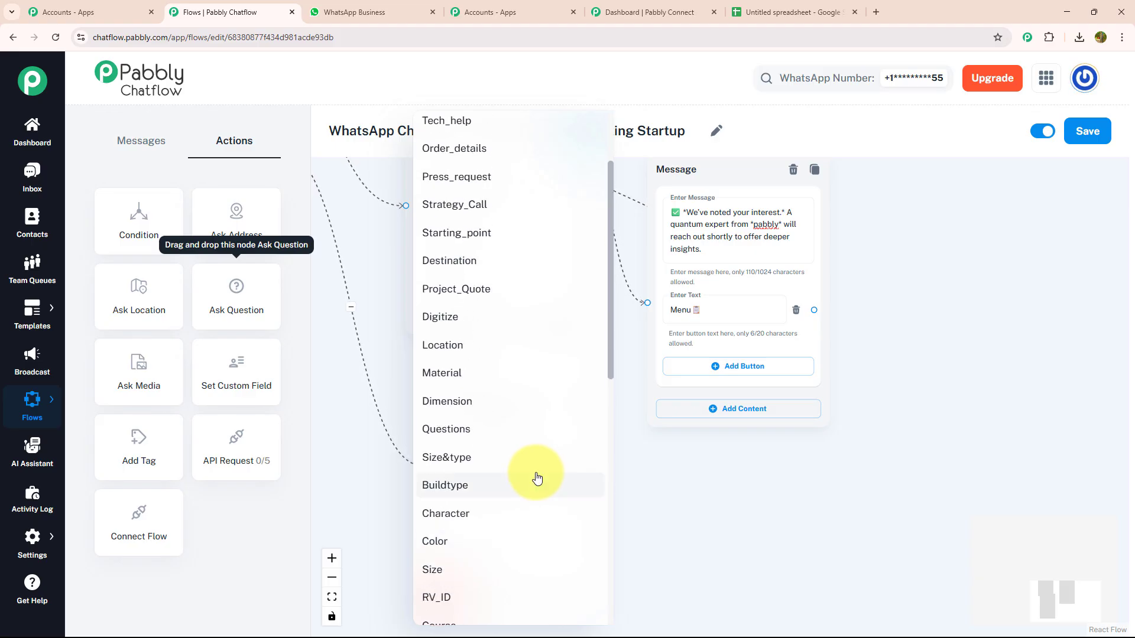
click(540, 544)
click(515, 602)
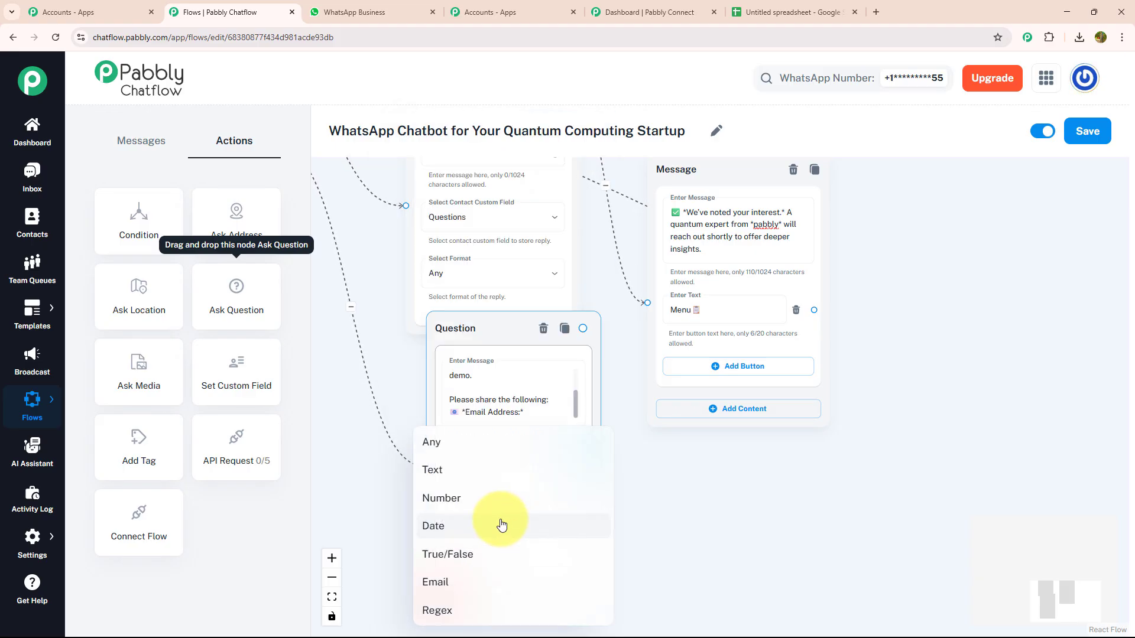
click(468, 582)
- Move the email Question block lower, add another Ask Question action beside it, and connect the email question to it
drag(650, 494, 560, 509)
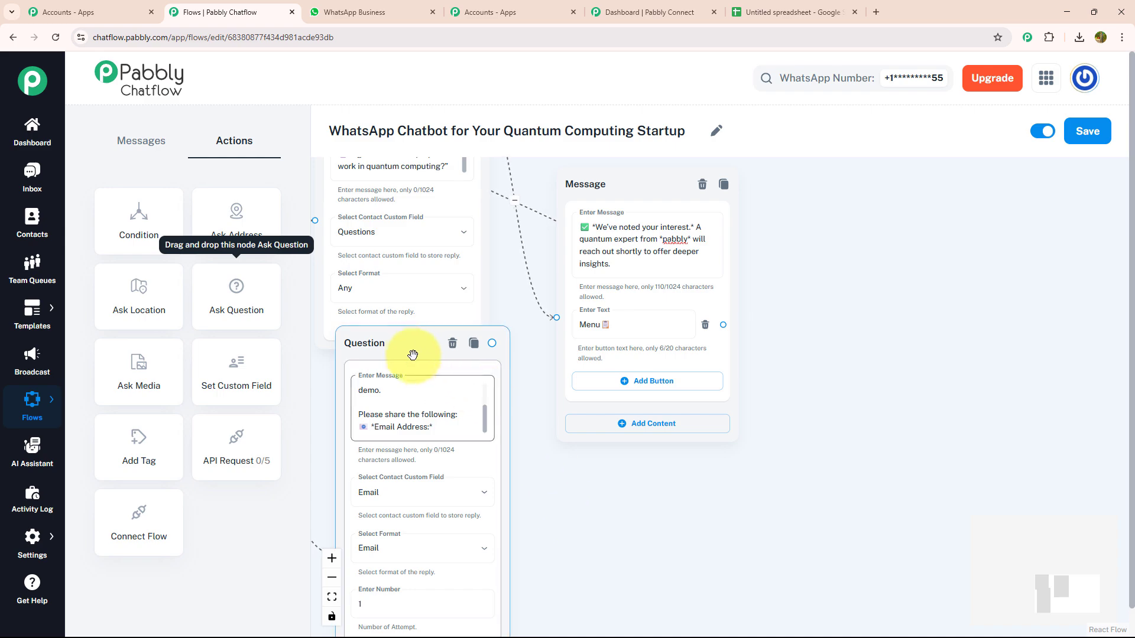
drag(414, 352, 428, 409)
drag(546, 522, 499, 461)
drag(239, 285, 628, 445)
drag(456, 357, 621, 594)
drag(577, 524, 489, 449)
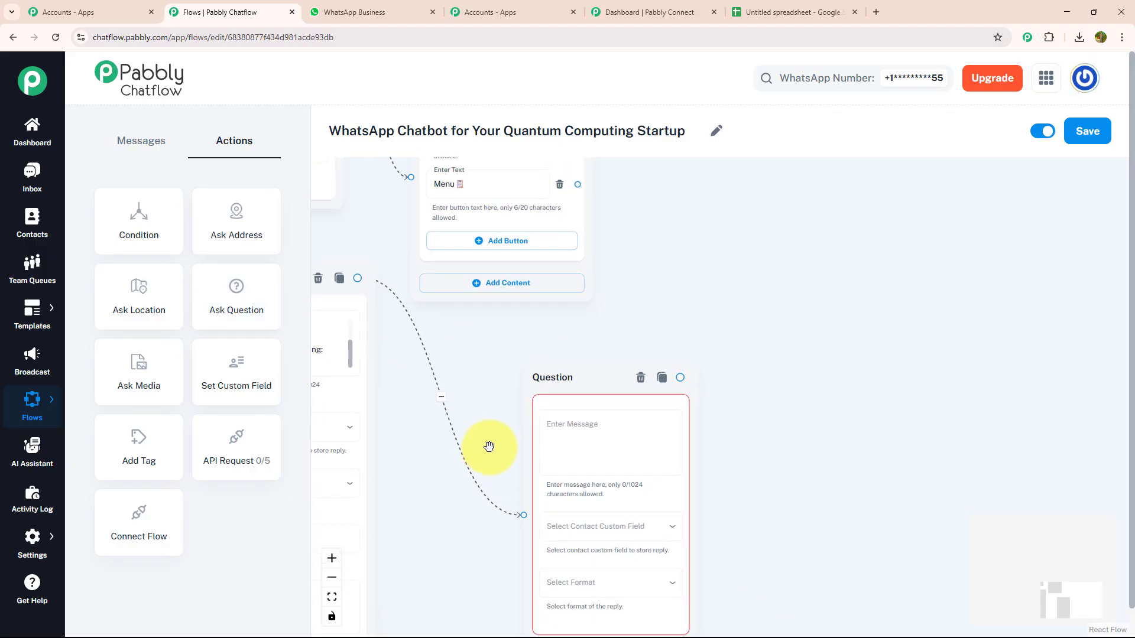
- Enter "Please share: 🏢 *Company / Organization:*" as the new Question block's message
click(563, 444)
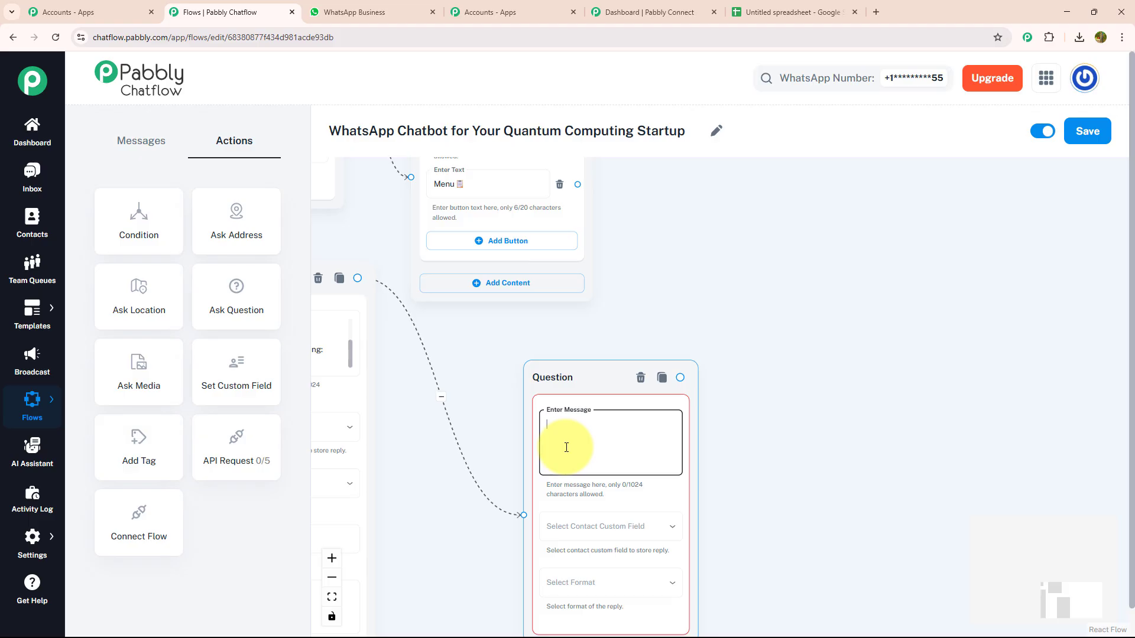
text(Please share:  🏢 *Company / Organization:*)
key(Tab)
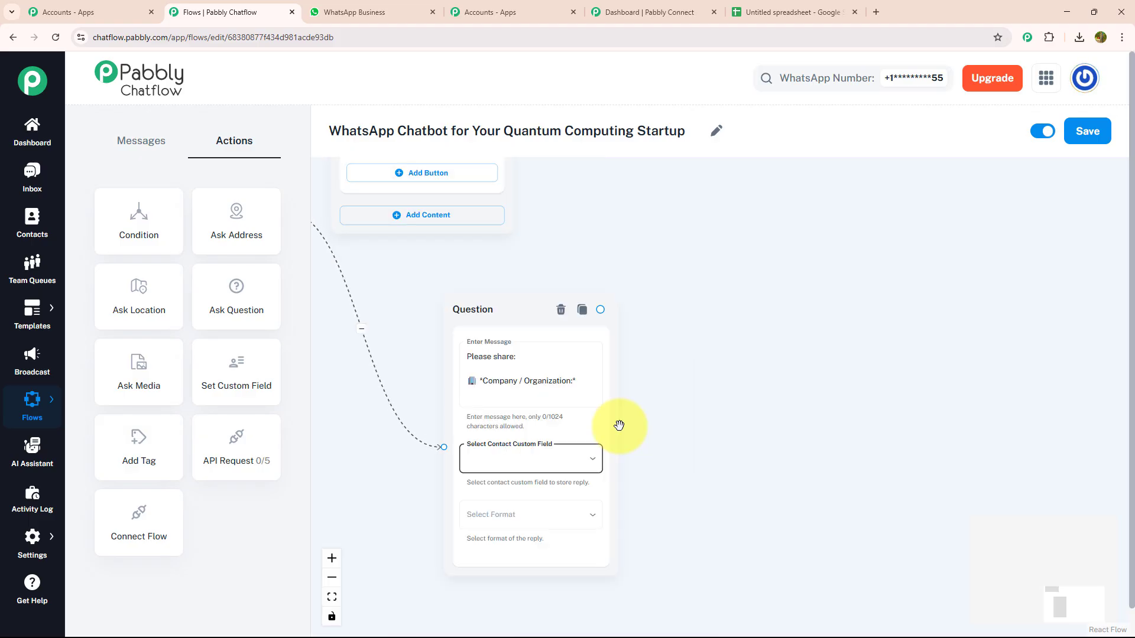
- Store the company question's reply in the Company custom field and set its reply format to Any
click(593, 459)
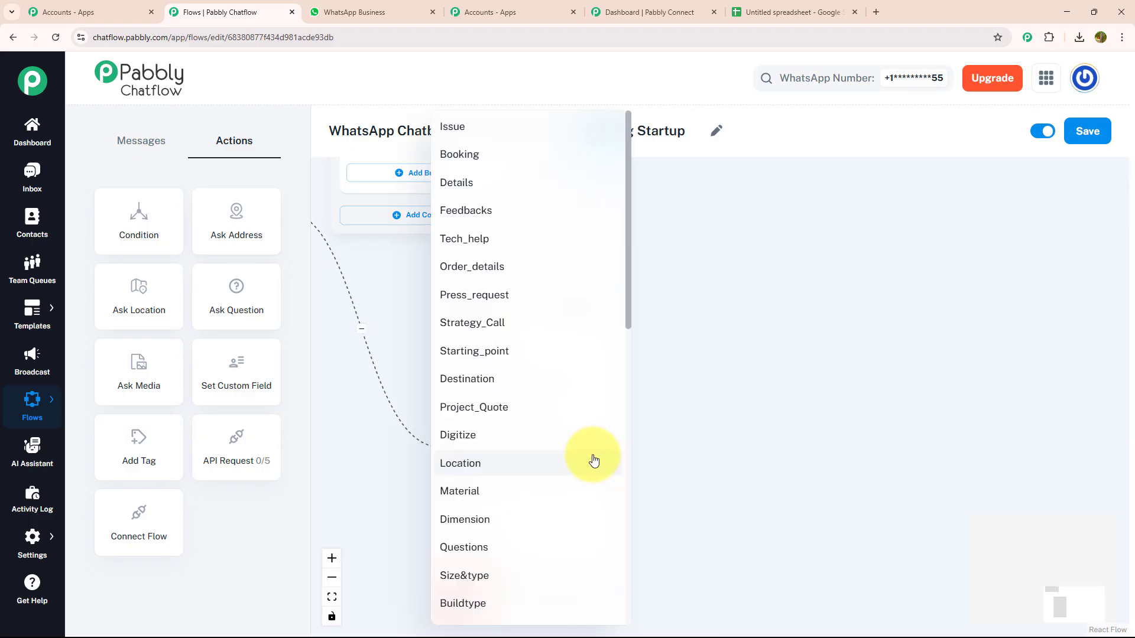
scroll(594, 459, down, 7)
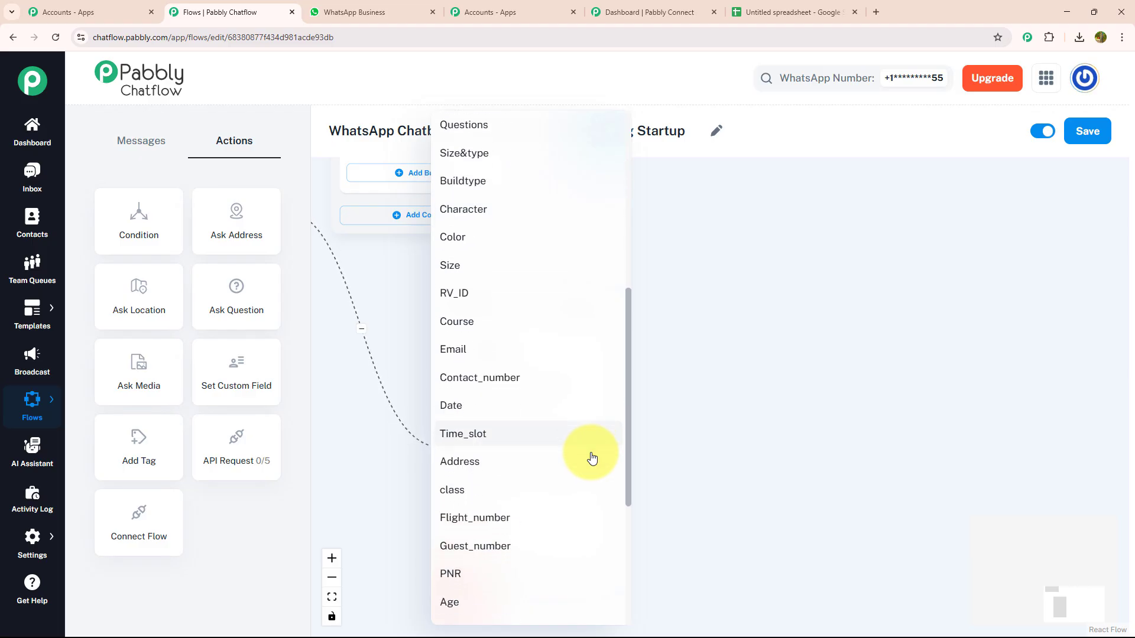
scroll(591, 458, down, 5)
click(576, 412)
click(524, 514)
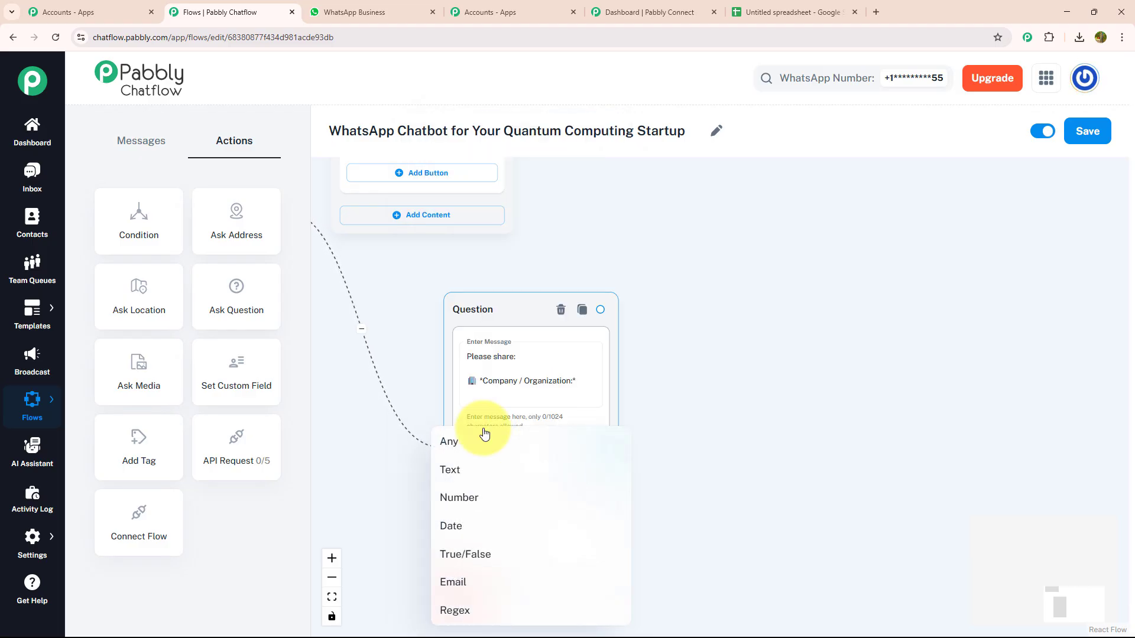
click(483, 446)
- Add another Ask Question action beside the company question and connect the company question to it
drag(707, 392, 554, 374)
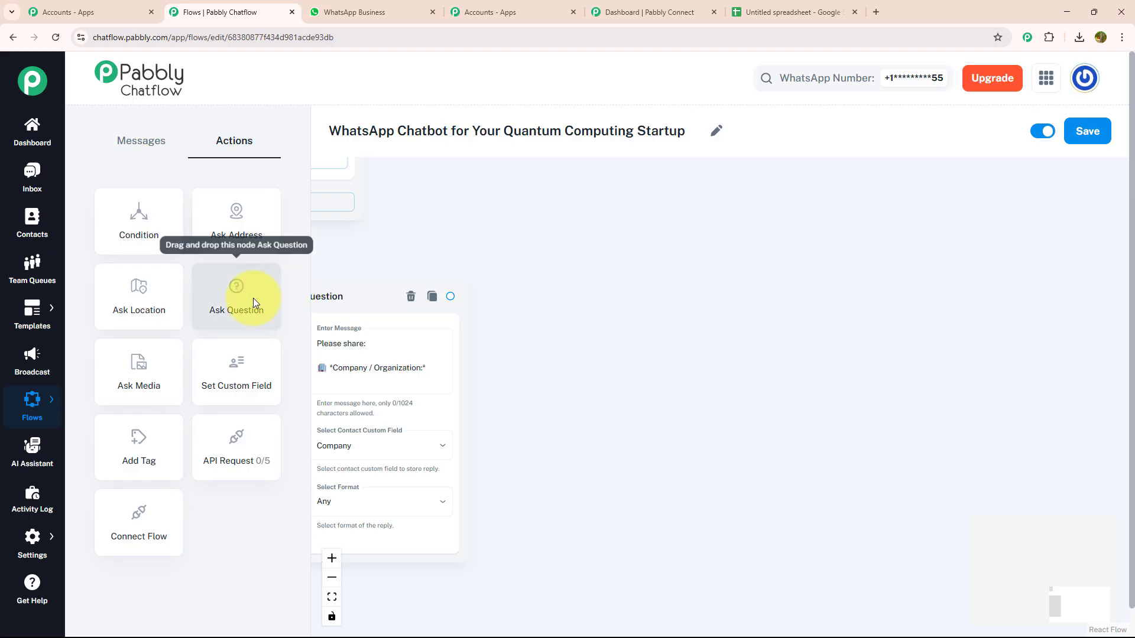
drag(253, 298, 660, 346)
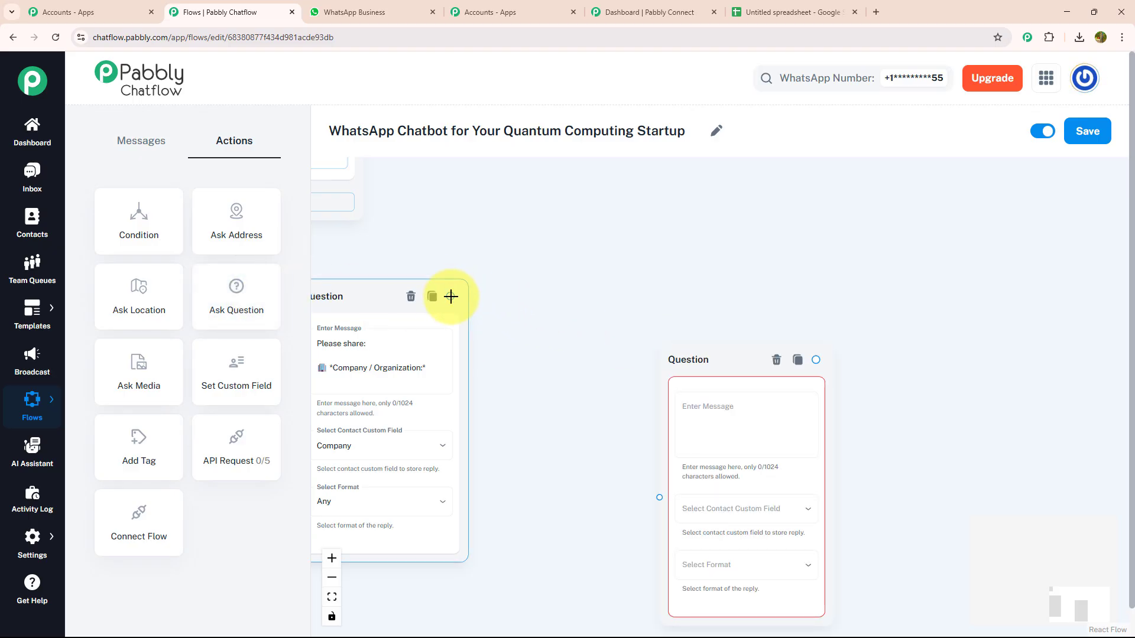
drag(450, 296, 661, 500)
drag(626, 446, 456, 405)
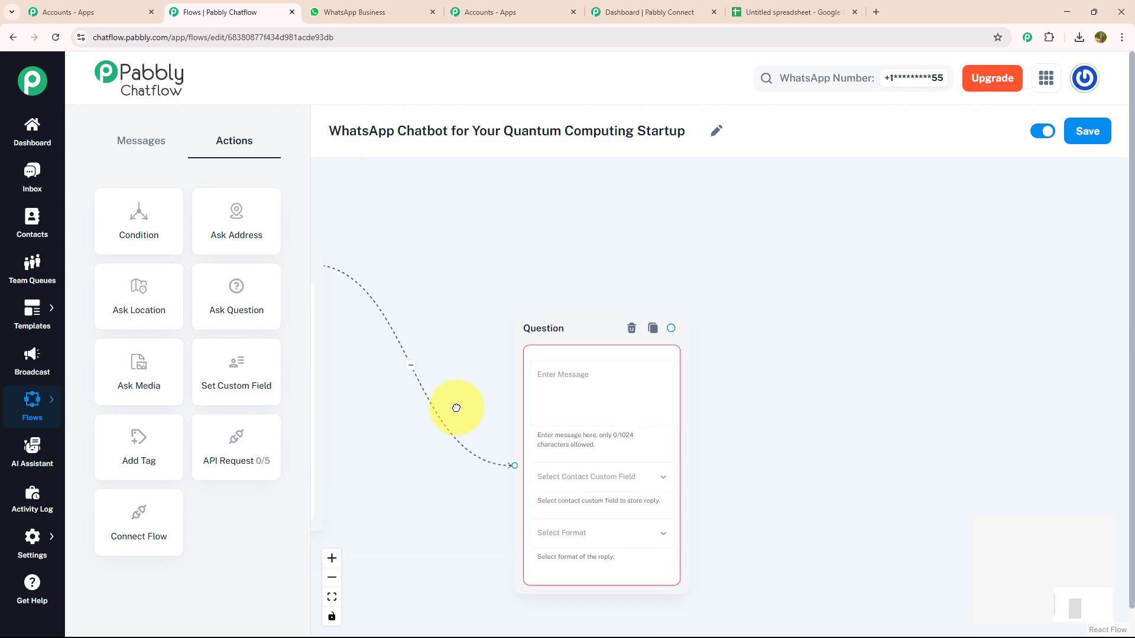
- Enter "Please share: 🌐 *Area of Interest:* (e.g., Finance, Pharma, AI)" as the newest Question block's message
click(576, 373)
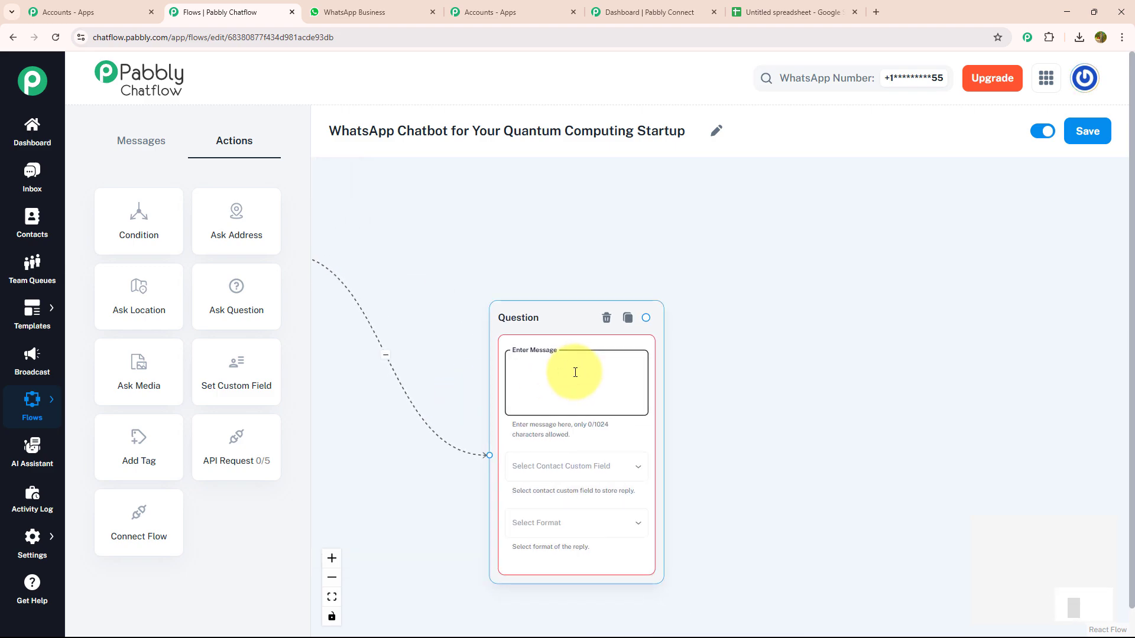
text(Please share:  🌐 *Area of Interest:* (e.g., Finance, Pharma, AI))
drag(885, 439, 755, 454)
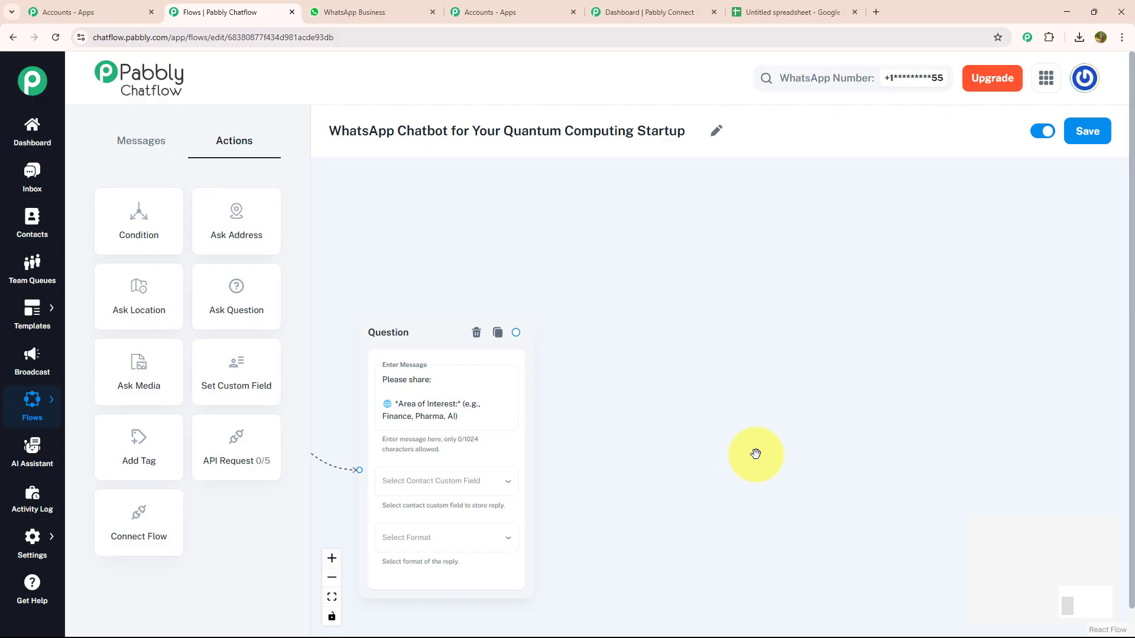
- Store the area-of-interest reply in the Details custom field and set its reply format to Any
click(488, 485)
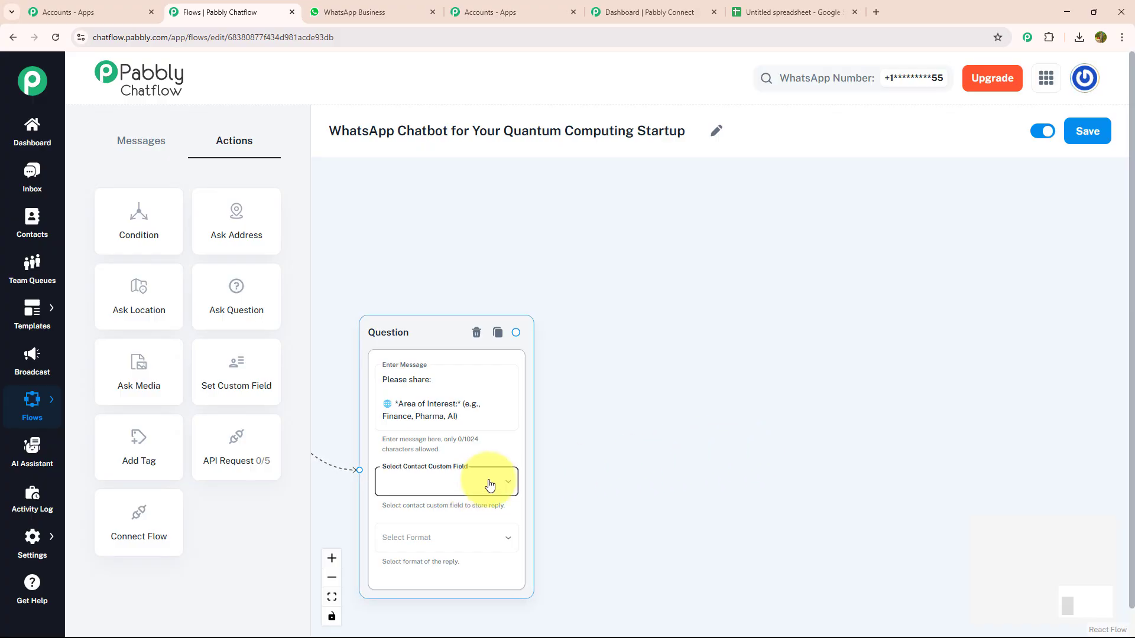
click(468, 189)
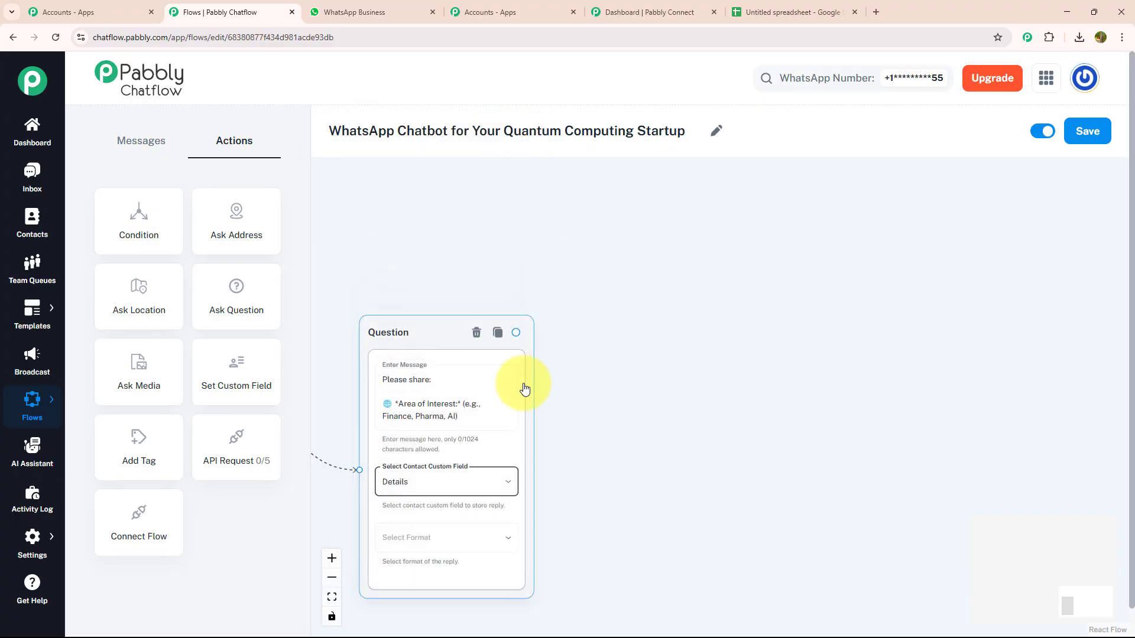
click(489, 535)
click(447, 441)
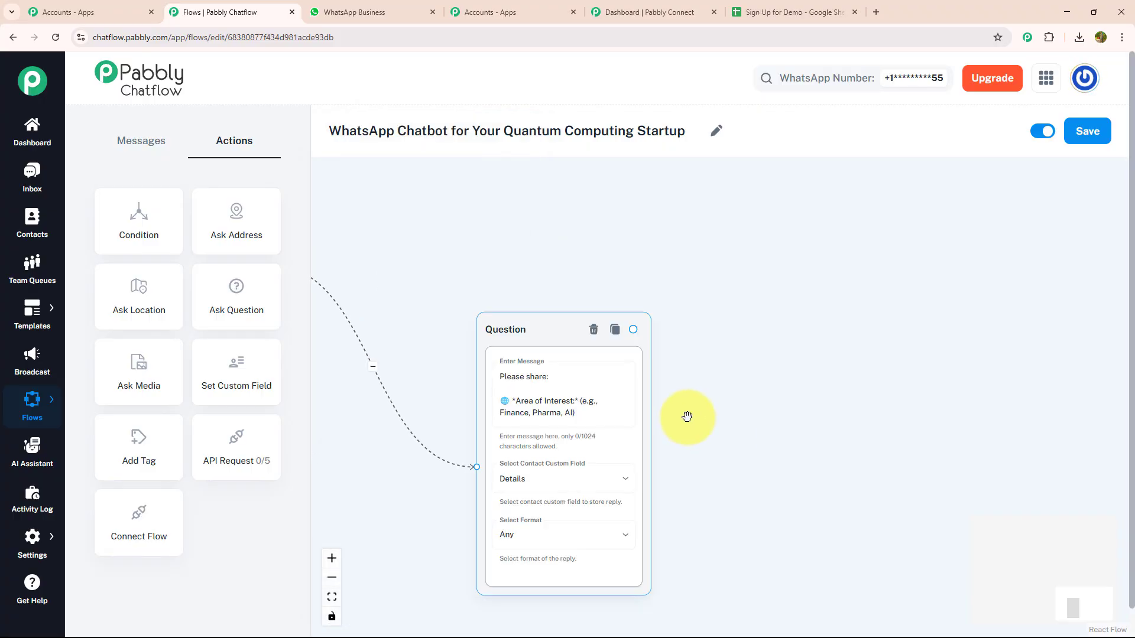
- Add an API Request action after the area-of-interest question and connect that question to it
drag(679, 414, 994, 325)
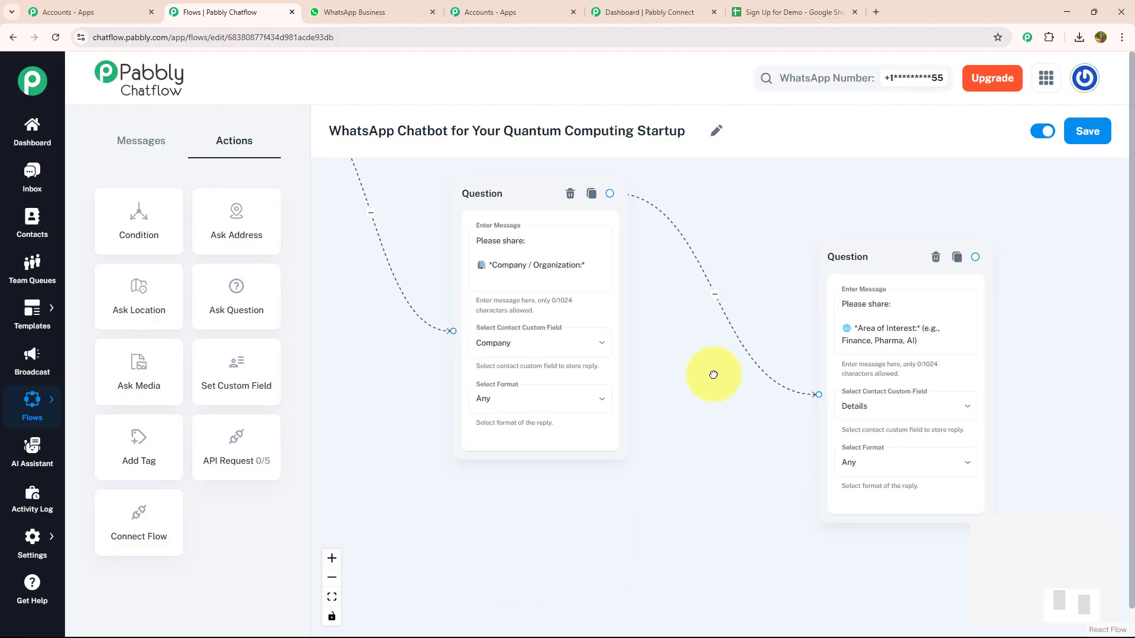
drag(717, 372, 806, 418)
drag(249, 452, 970, 410)
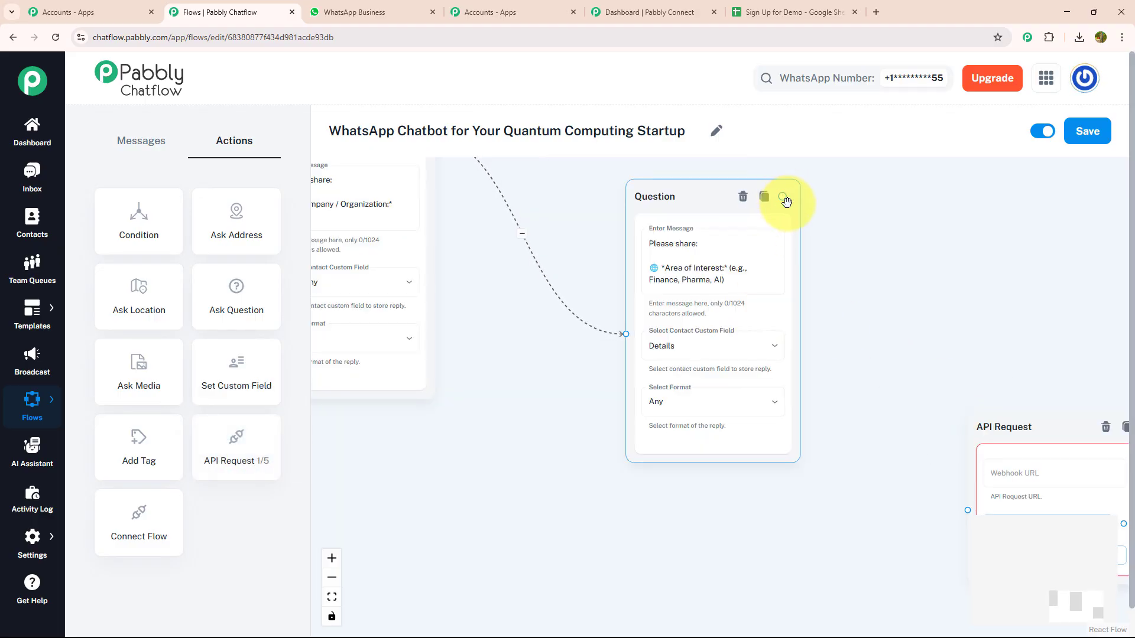
drag(782, 196, 967, 510)
drag(1014, 336, 673, 212)
- Open Pabbly Connect in a new browser tab by way of the Pabbly site's All Apps page
click(713, 344)
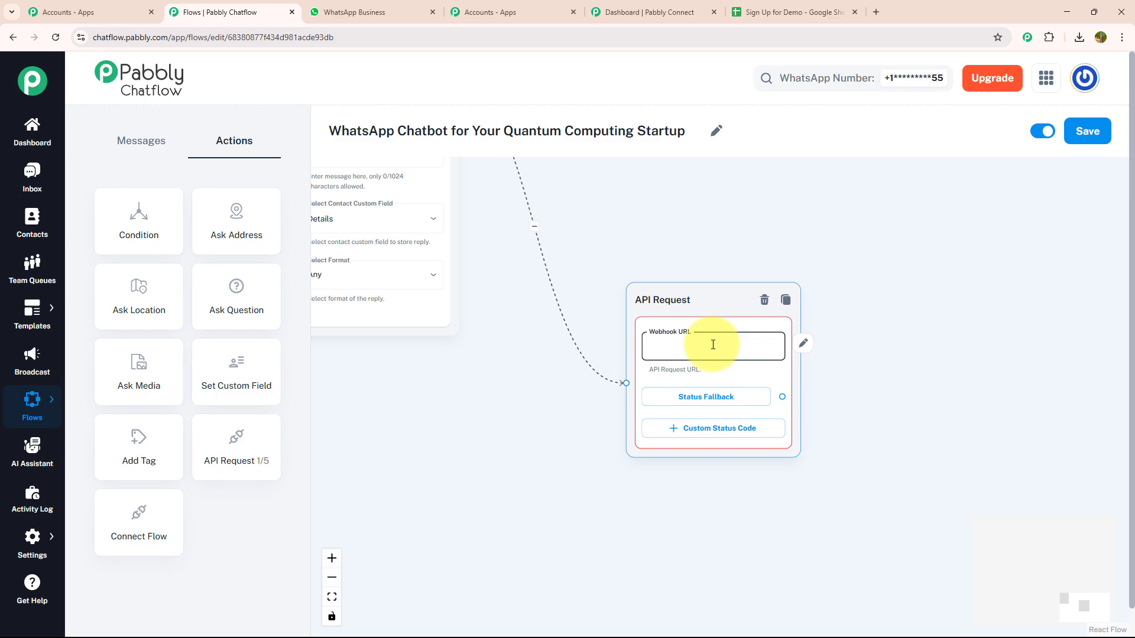
click(876, 10)
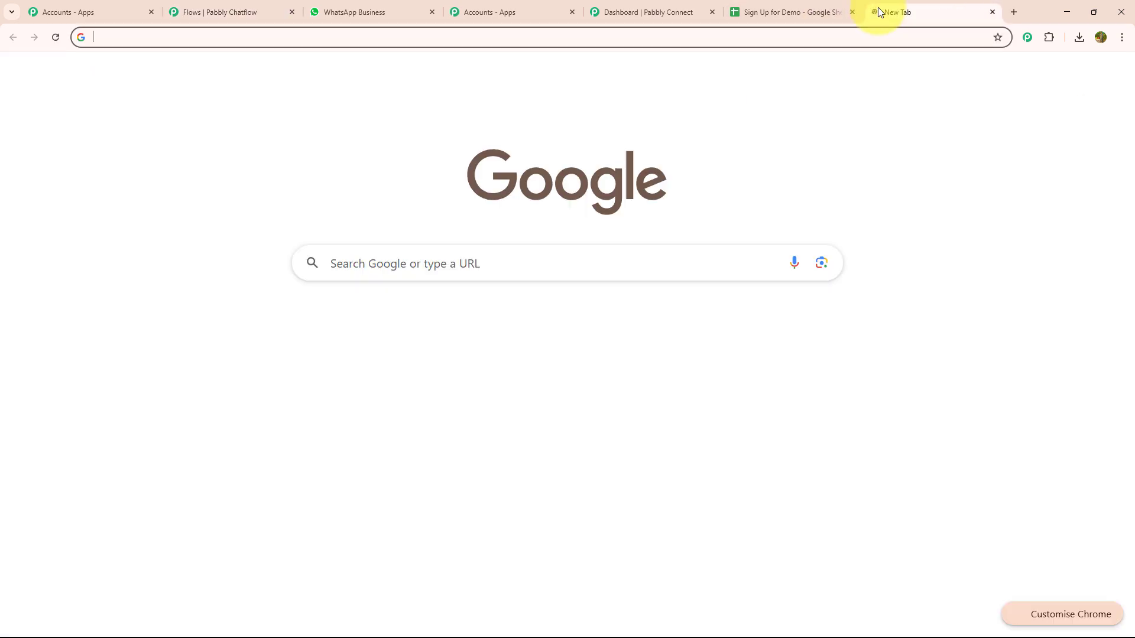
click(870, 36)
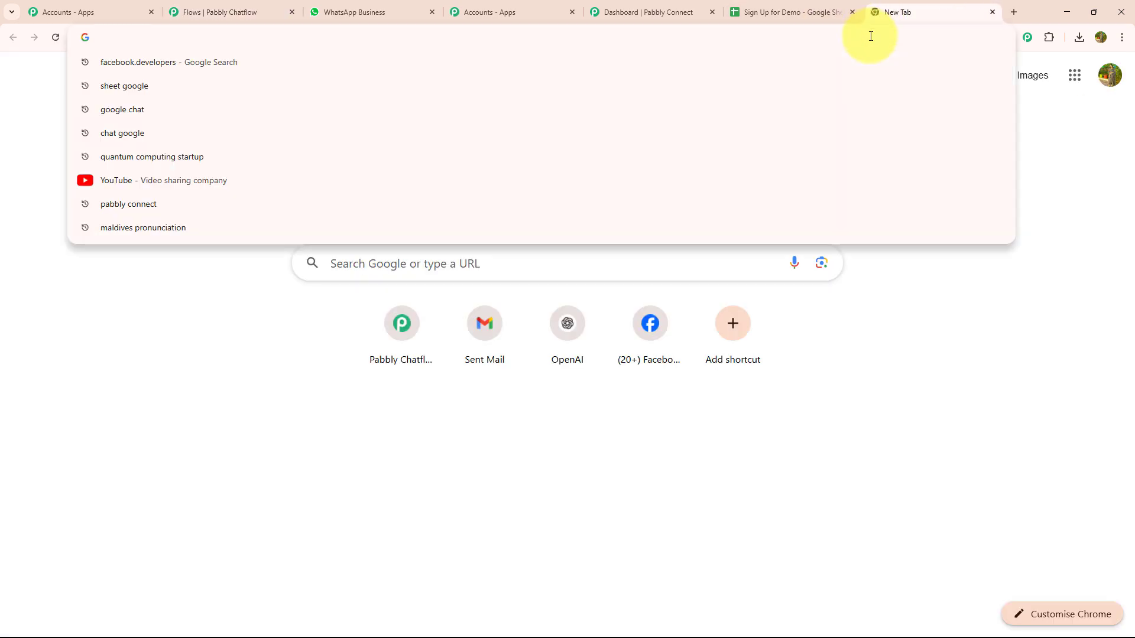
text(p)
key(Return)
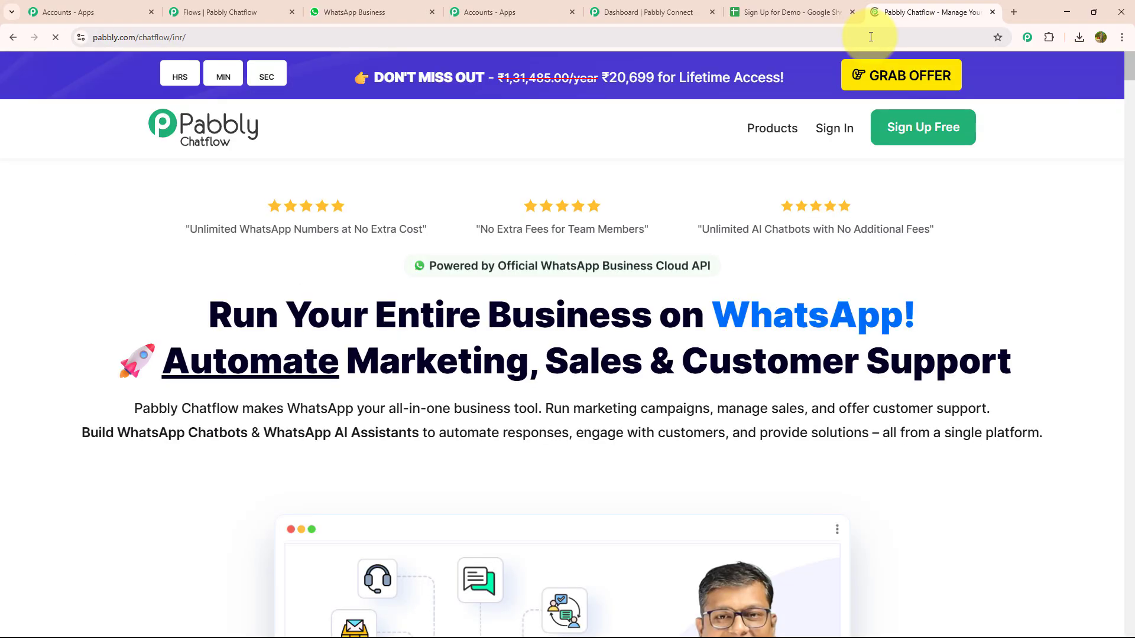
click(852, 134)
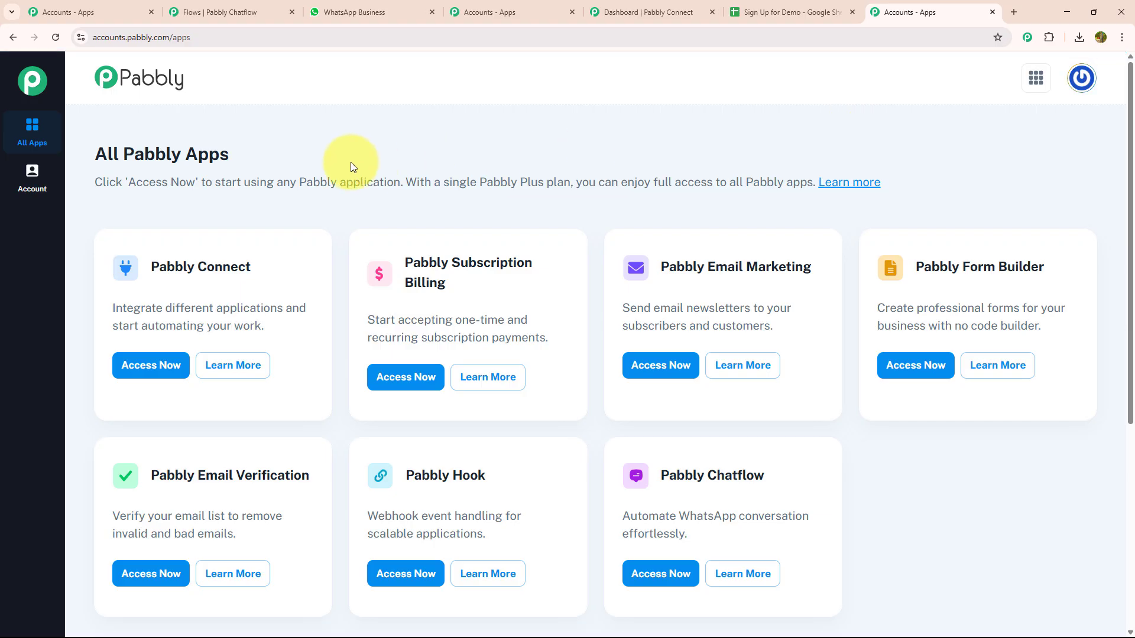
click(136, 379)
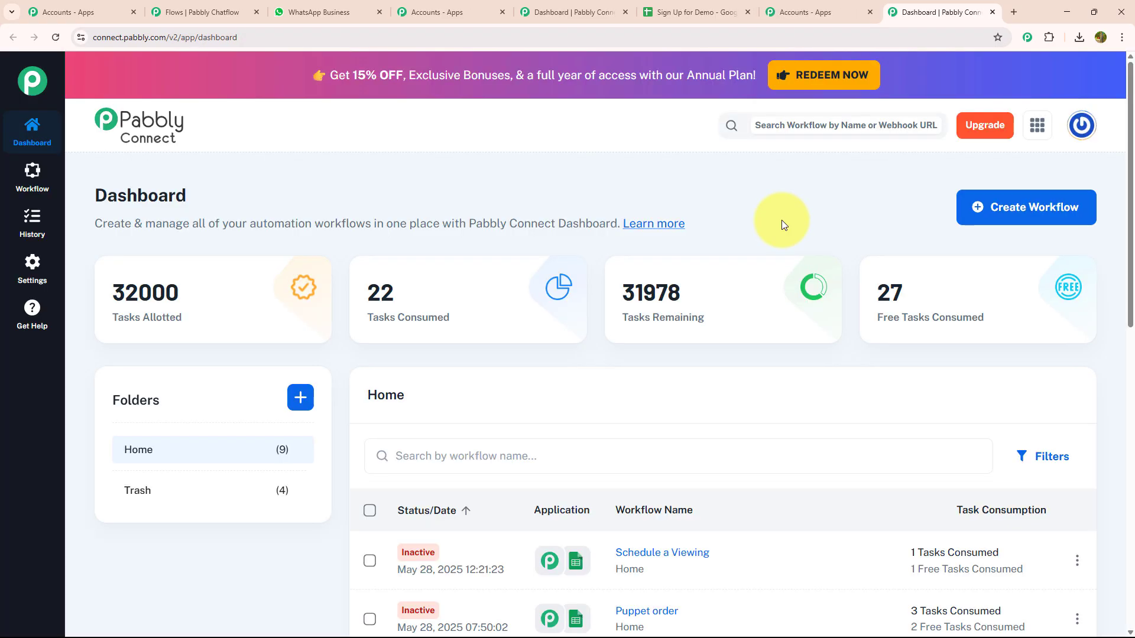
- Create a workflow named "Quantum Computing" in the Home folder
click(1048, 214)
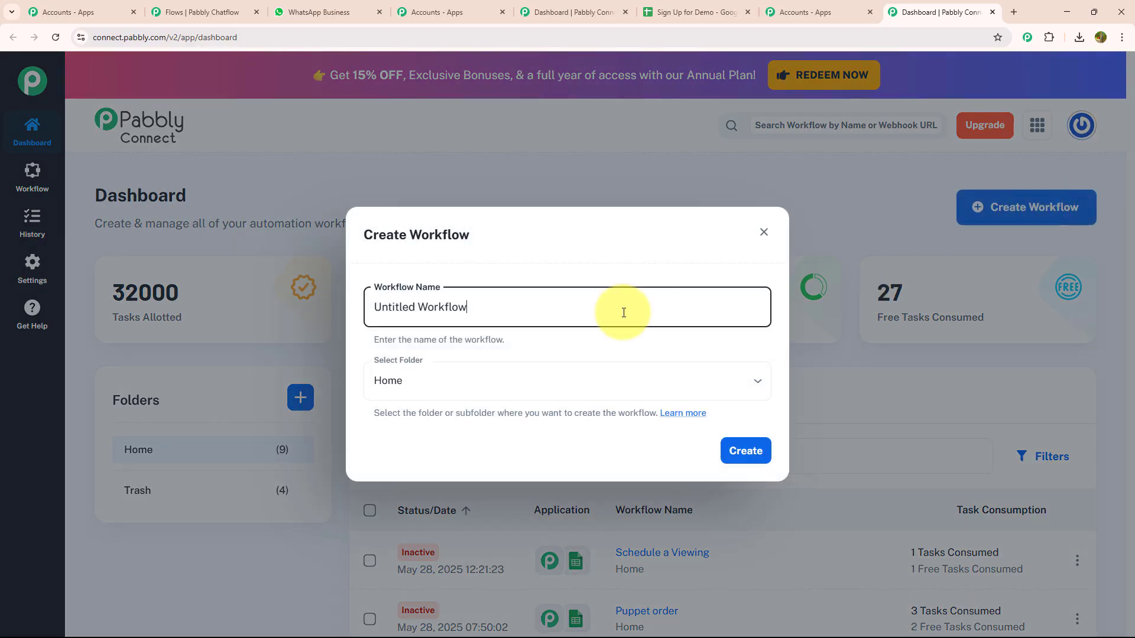
key(BackSpace)
key(BackSpace)
key(BackSpace)
key(BackSpace)
key(BackSpace)
key(BackSpace)
key(BackSpace)
key(BackSpace)
key(BackSpace)
key(BackSpace)
key(BackSpace)
key(BackSpace)
key(BackSpace)
key(BackSpace)
key(BackSpace)
key(BackSpace)
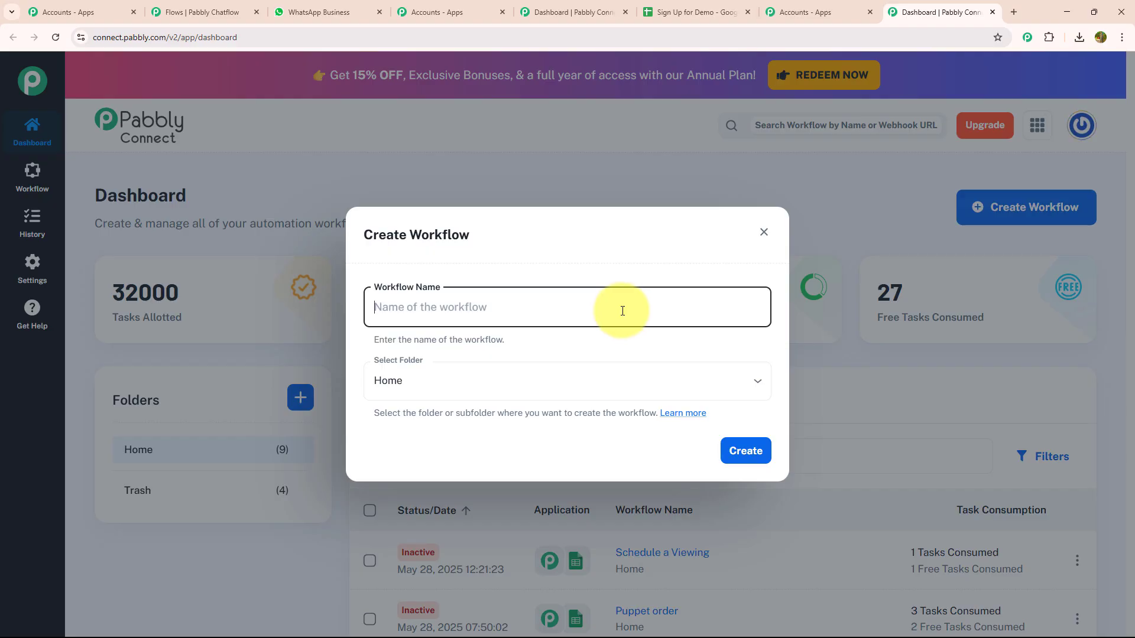
text(Quantum Computing)
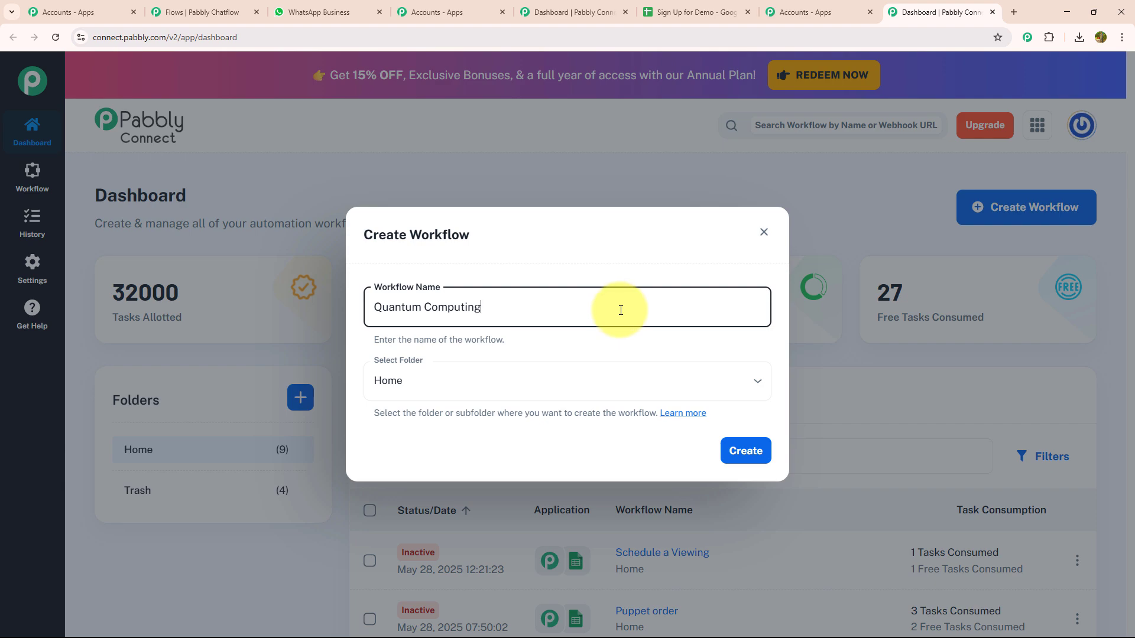
click(746, 455)
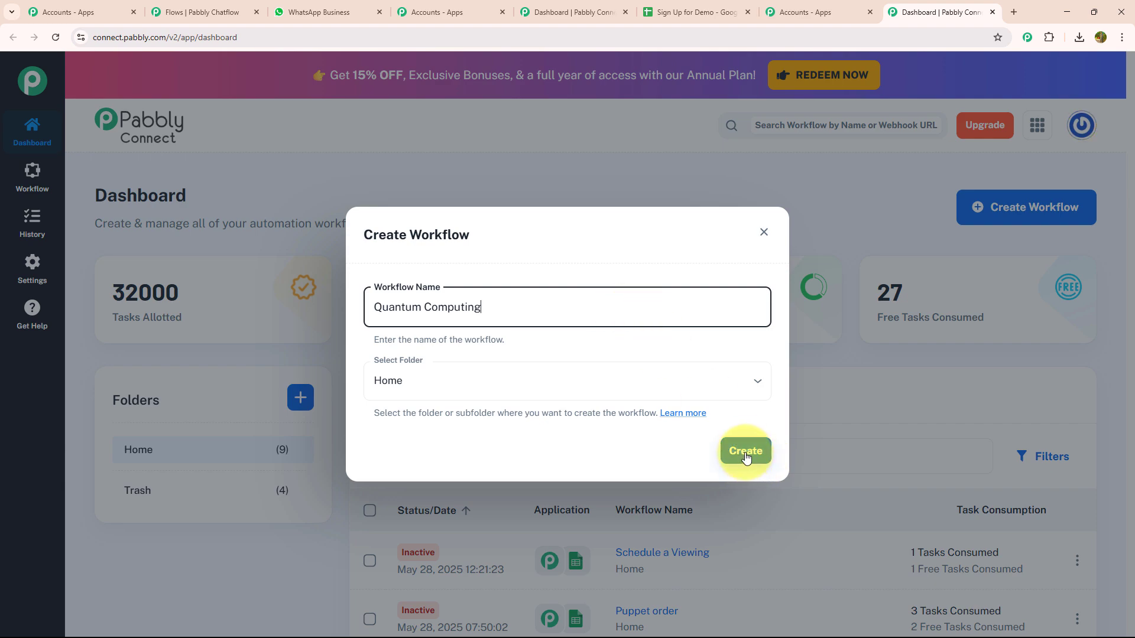
click(746, 455)
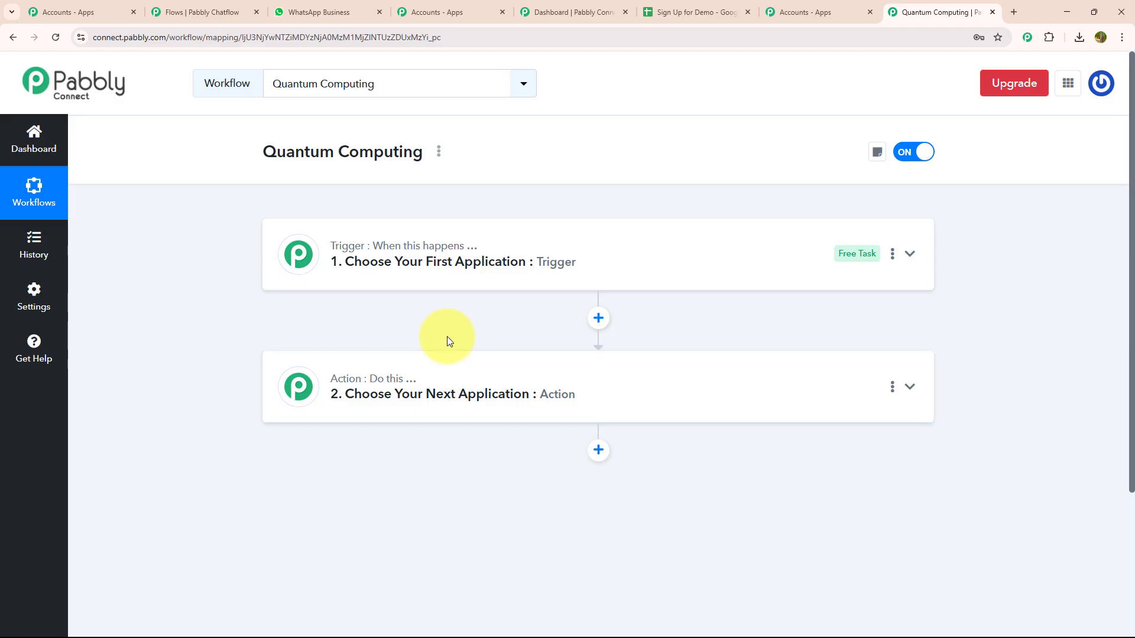
- Set the workflow's trigger to Pabbly Chatflow with the New Message Received event
click(705, 253)
click(548, 343)
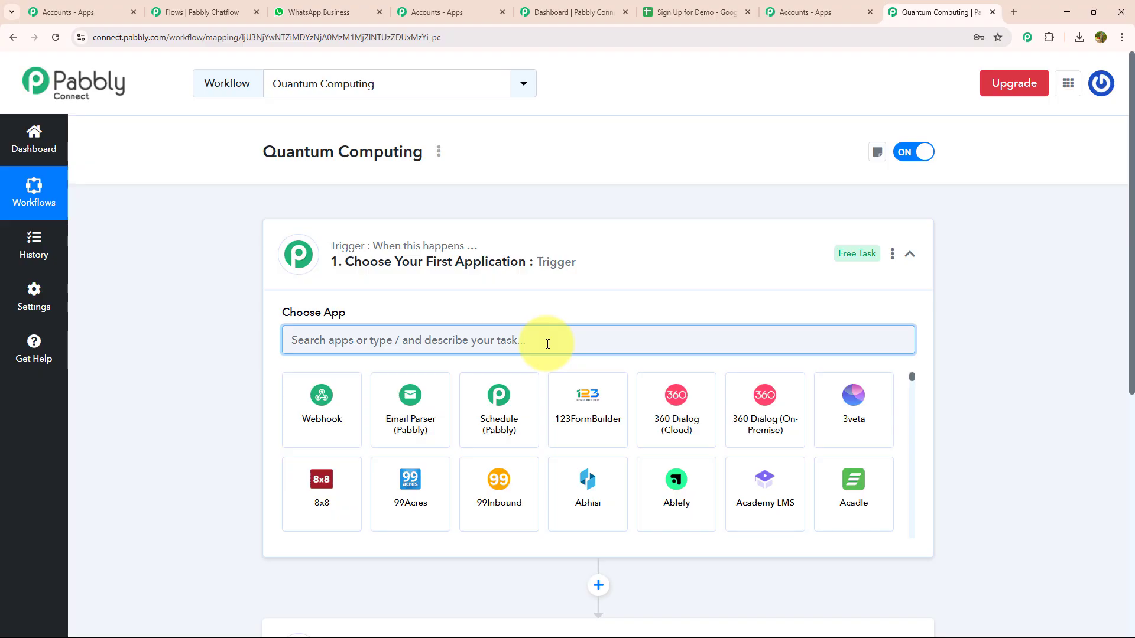
text(chatfl)
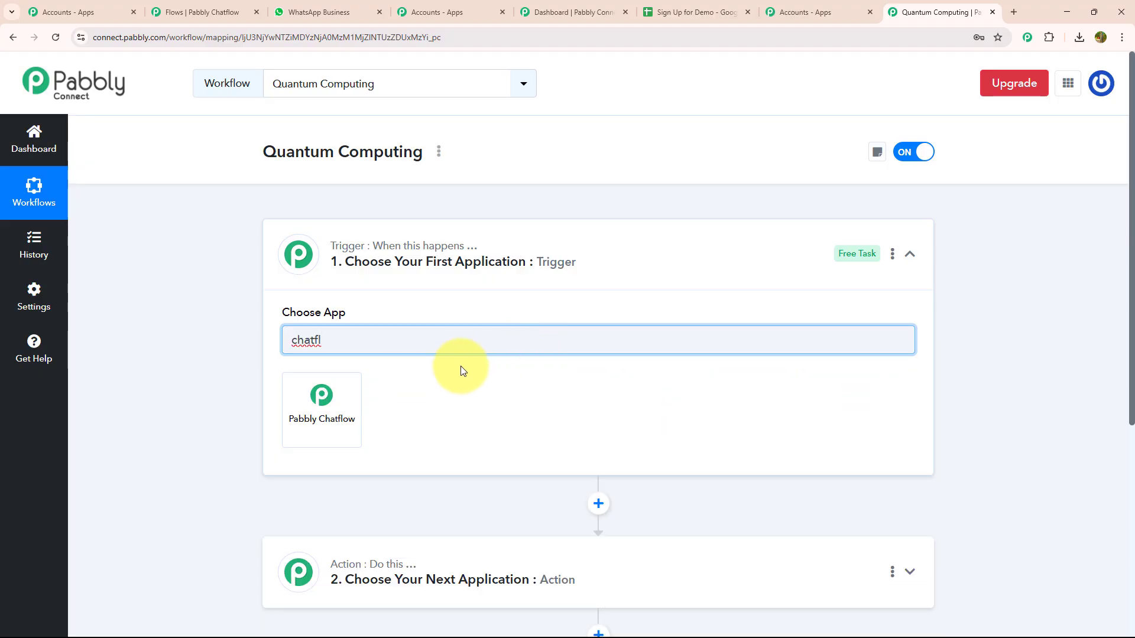
click(355, 403)
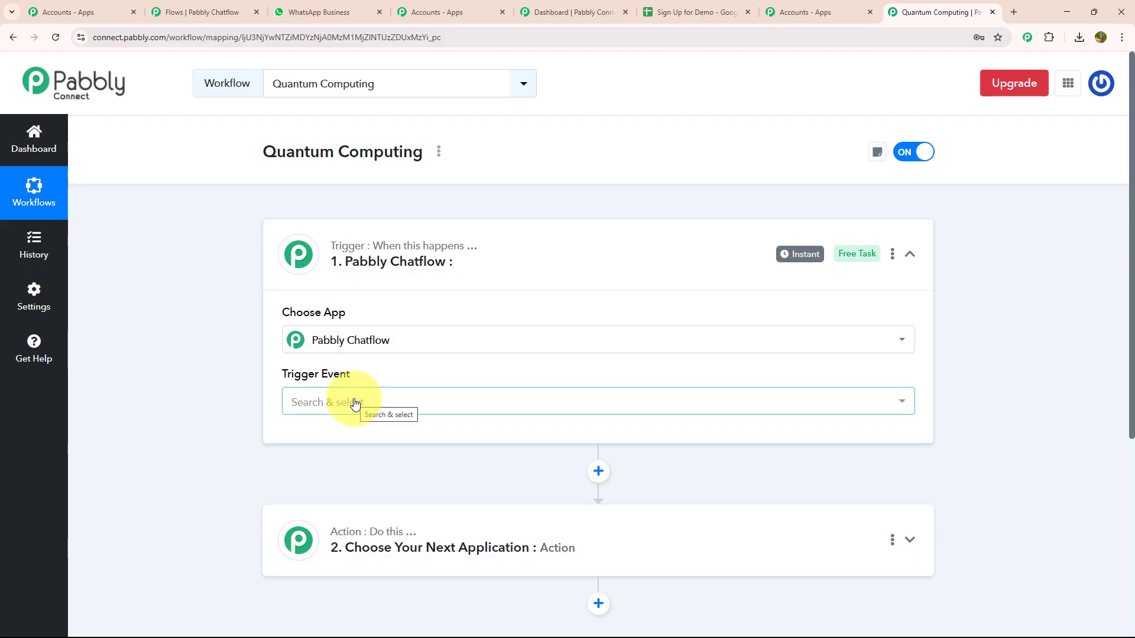
click(354, 403)
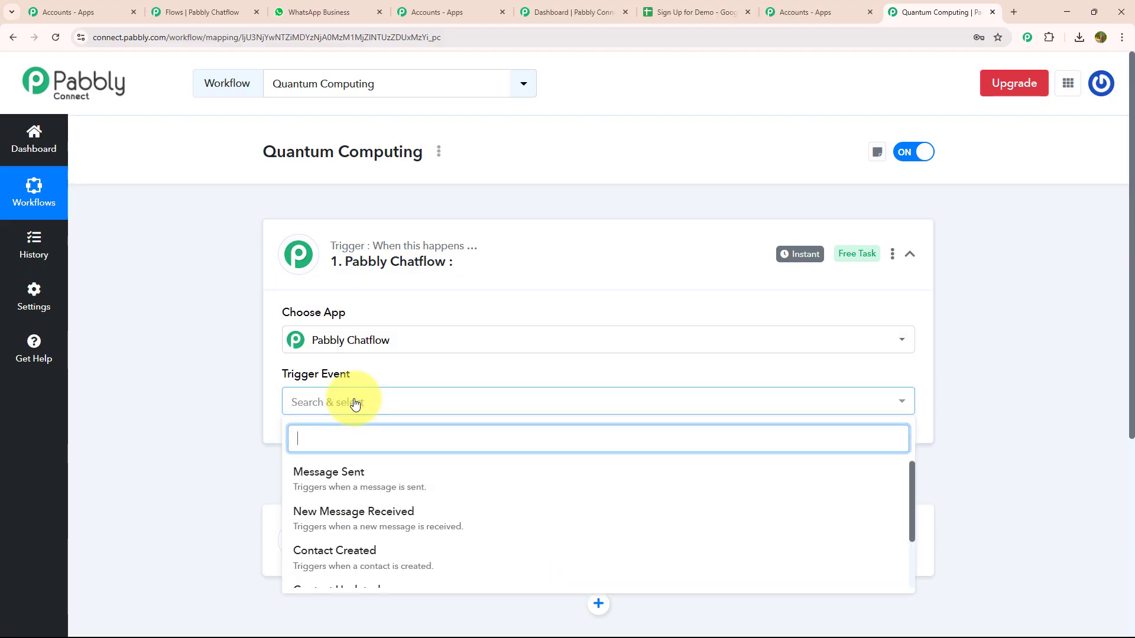
click(369, 517)
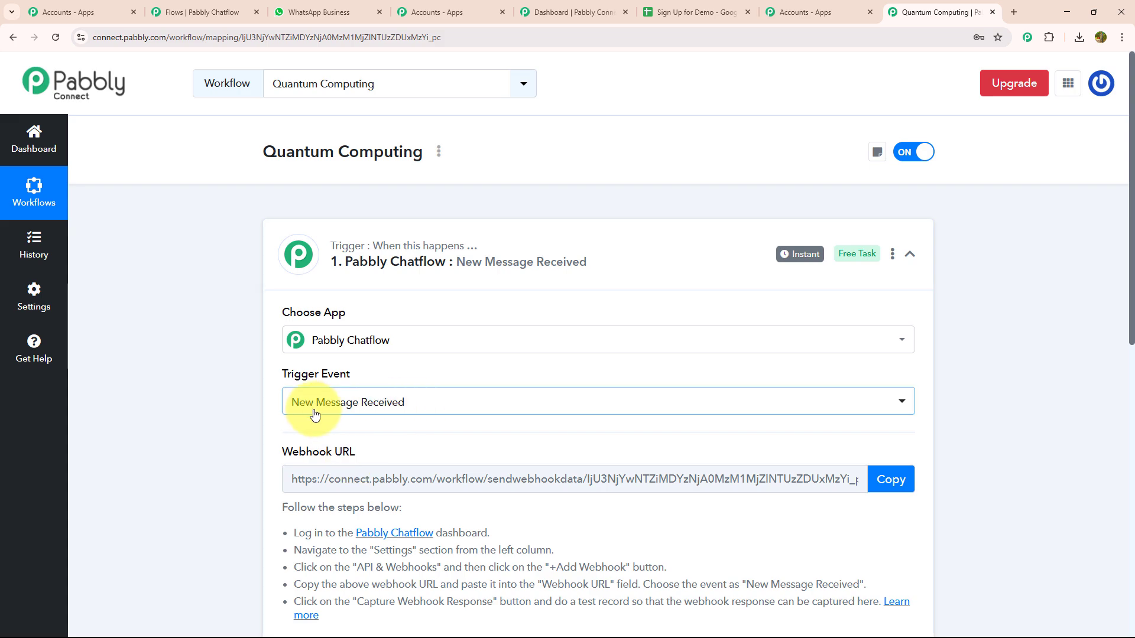
- Copy the trigger's webhook URL and paste it as the Webhook URL of the API Request block in the Chatflow flow
scroll(301, 418, down, 2)
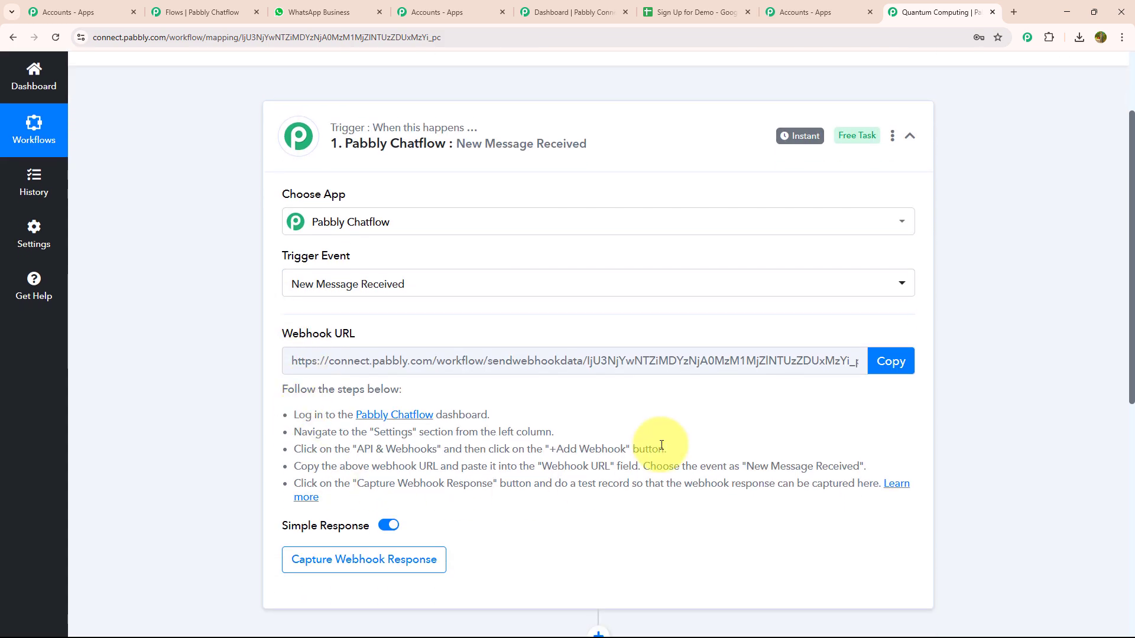
click(893, 368)
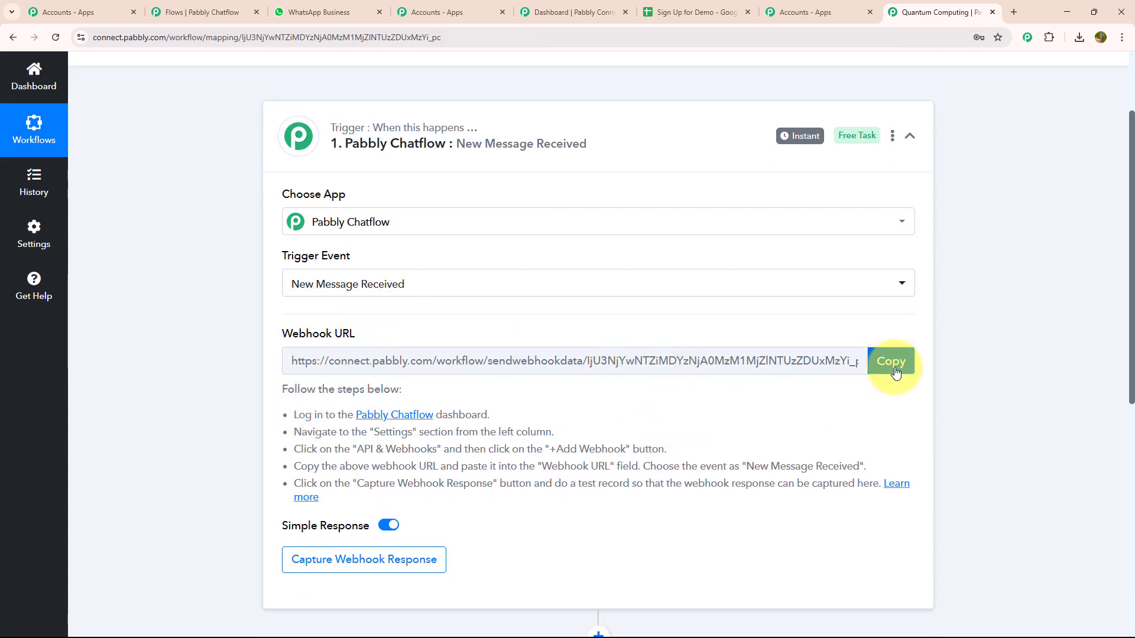
click(895, 370)
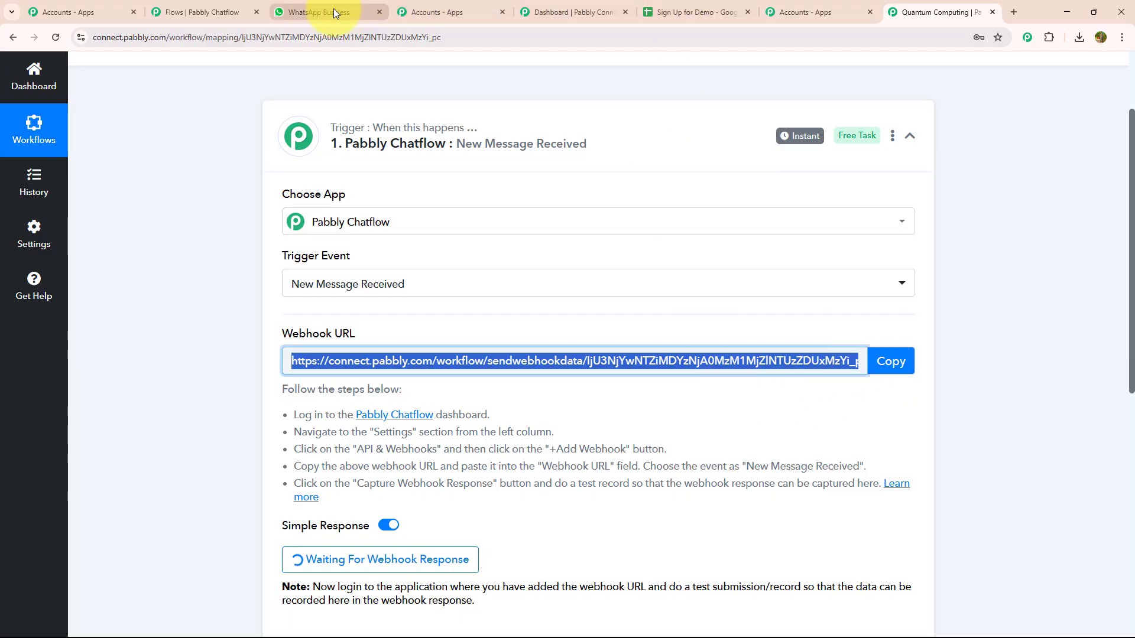
click(207, 12)
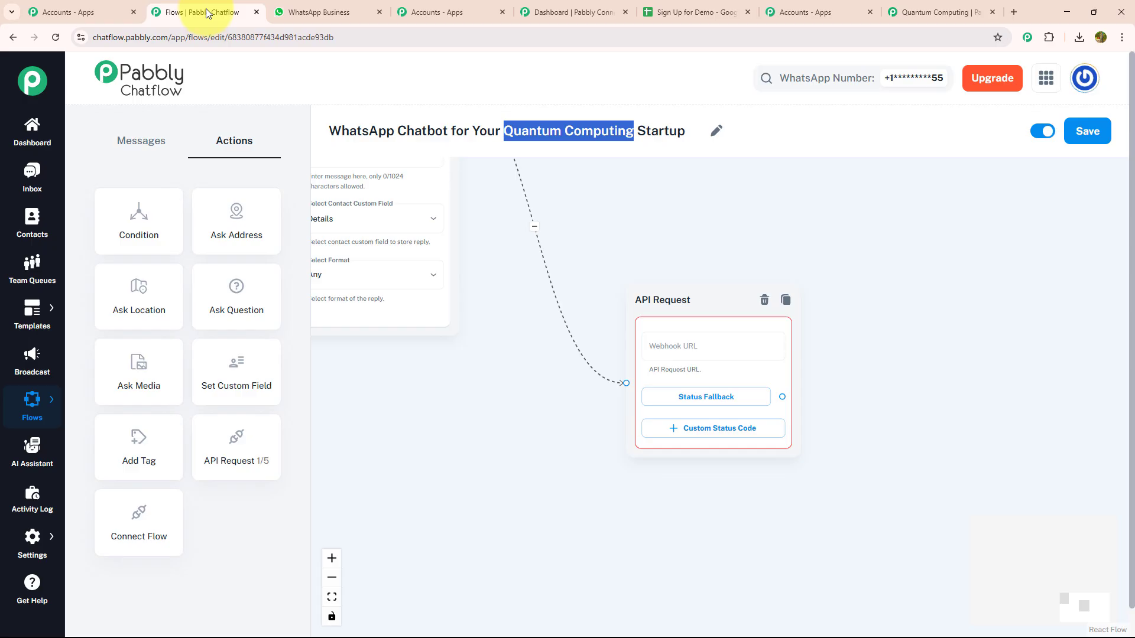
click(676, 337)
key(ctrl+v)
- Set the API request to POST, map Email Address to $Email, Company / Organization to $Company and Area of Interest: to $Details, and test it
click(412, 175)
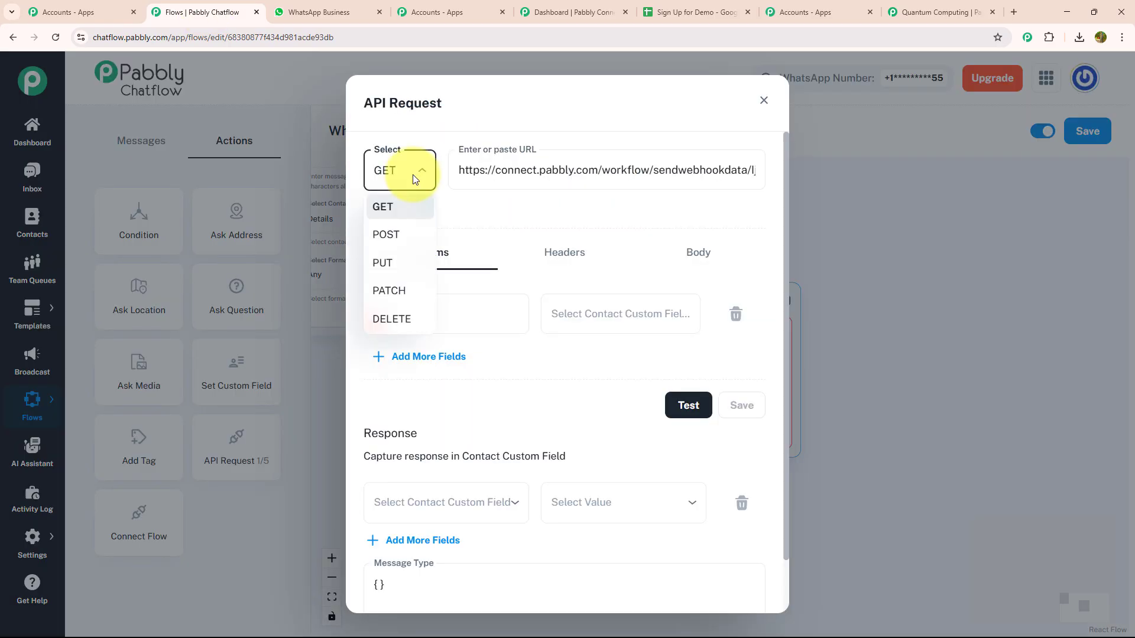
click(405, 235)
click(465, 302)
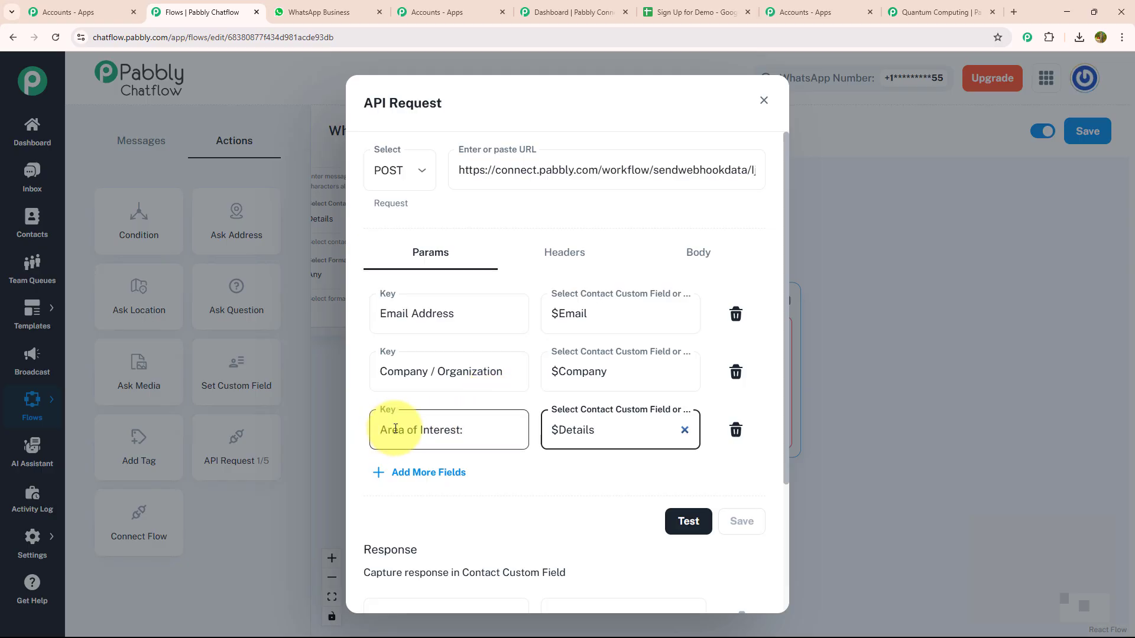
click(695, 521)
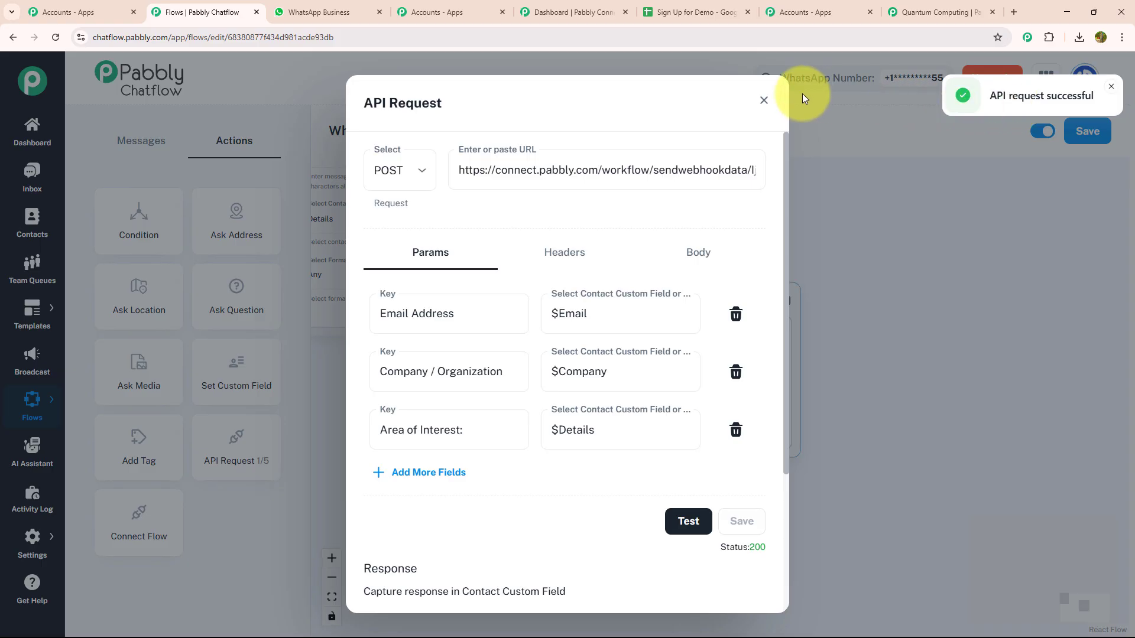
click(767, 106)
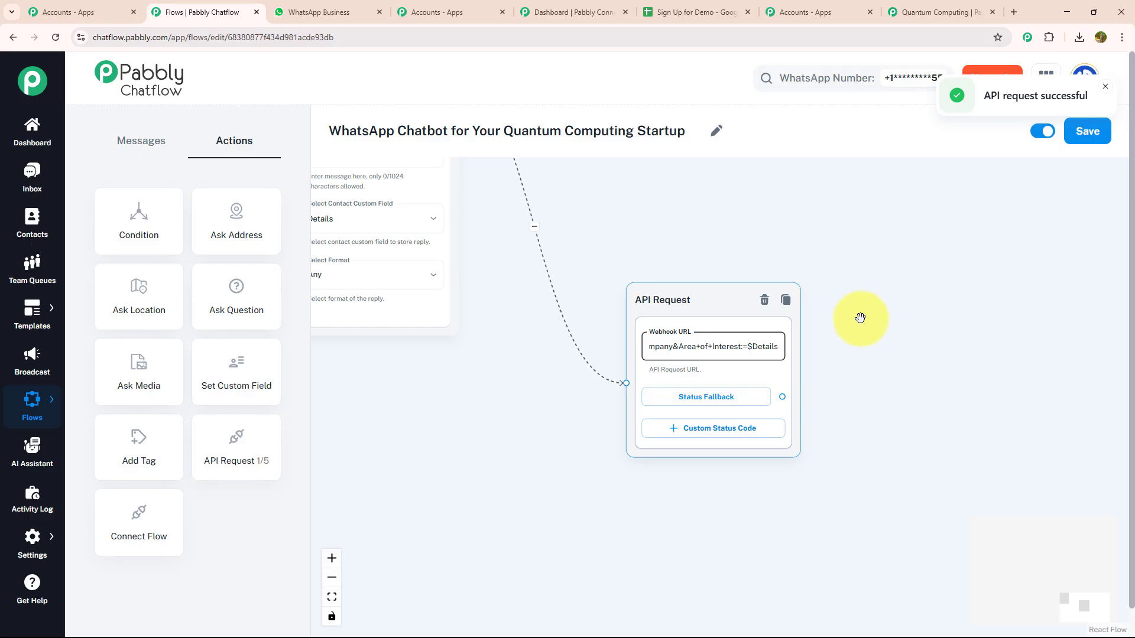
- Connect Status Fallback to a text message "✅ *Thanks!* Our demo team at *pabbly* will contact you within 24 hours with a Zoom link & agenda."
drag(861, 317, 723, 302)
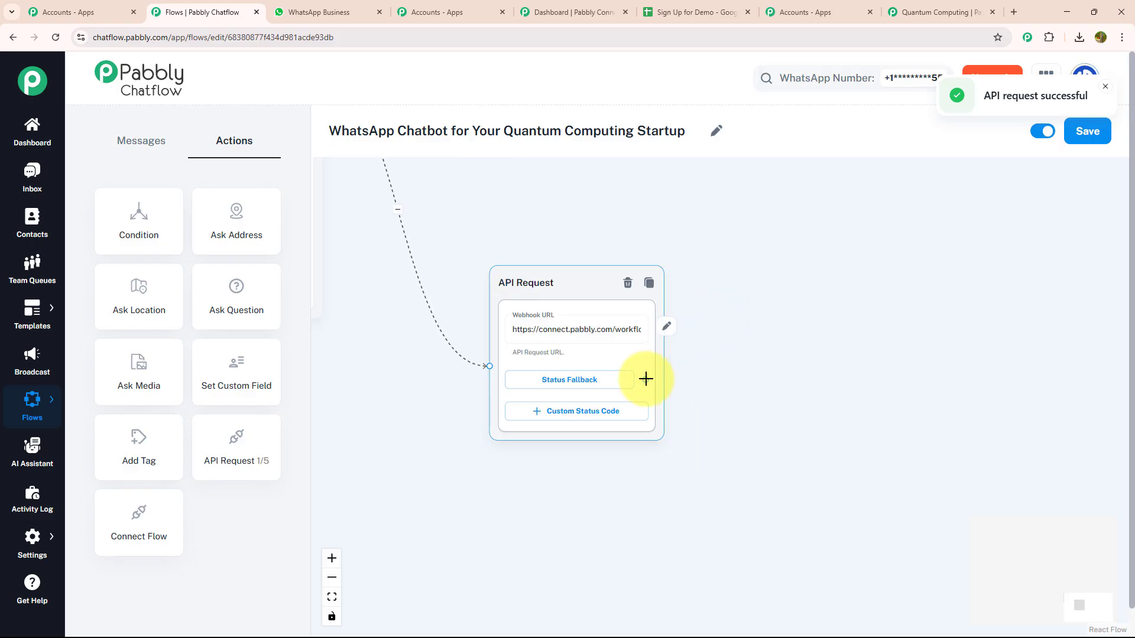
drag(645, 379, 812, 265)
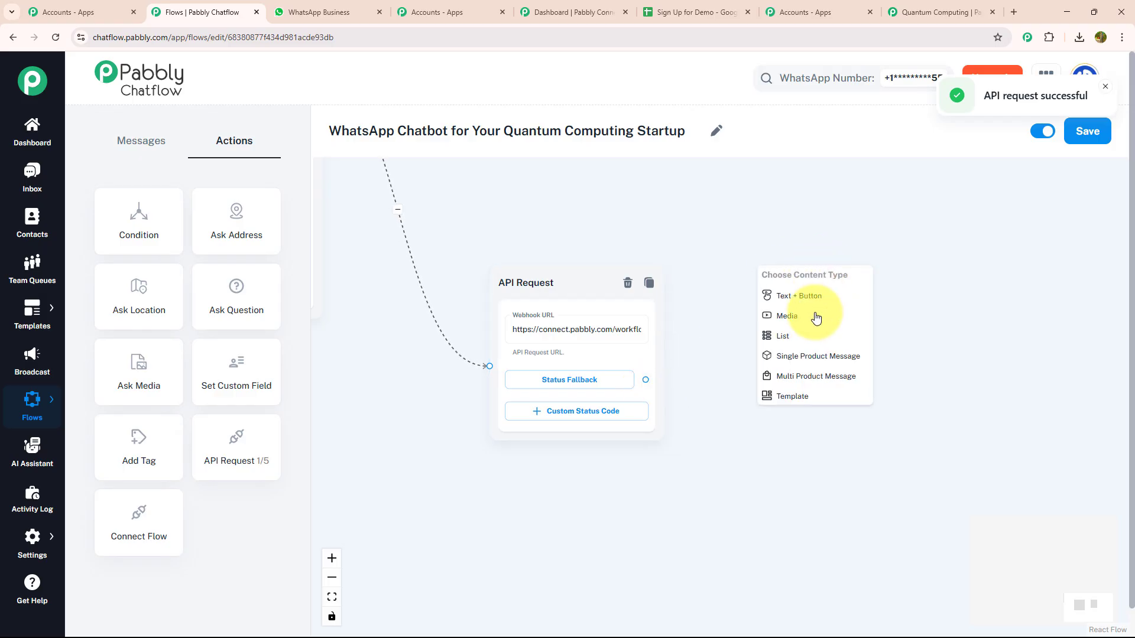
click(825, 304)
click(831, 331)
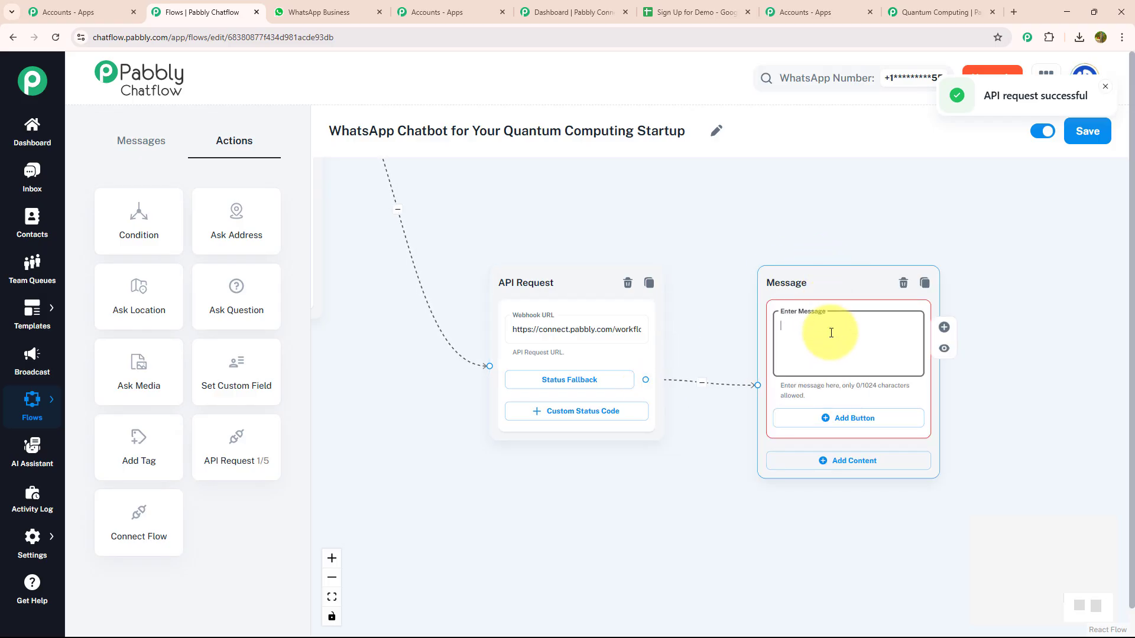
text(✅ *Thanks!* Our demo team at *pabbly* will contact you within 24 hours with a Zoom link & agenda.)
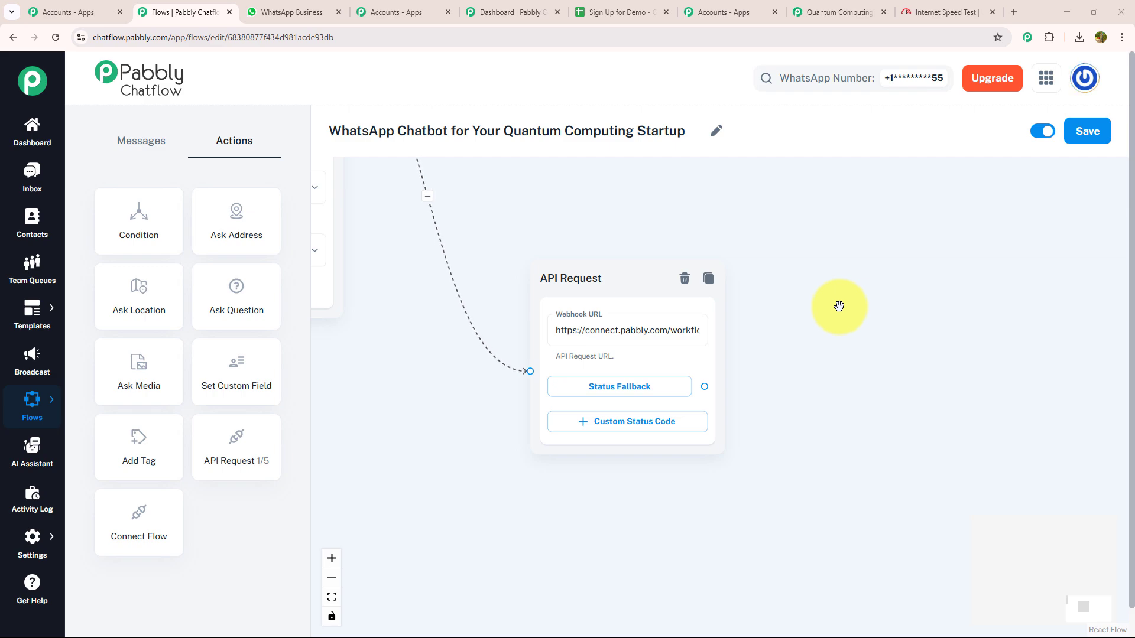
- In the Pabbly Connect workflow, set the action to Google Sheets with the Add New Row event and open its account connection settings
click(934, 9)
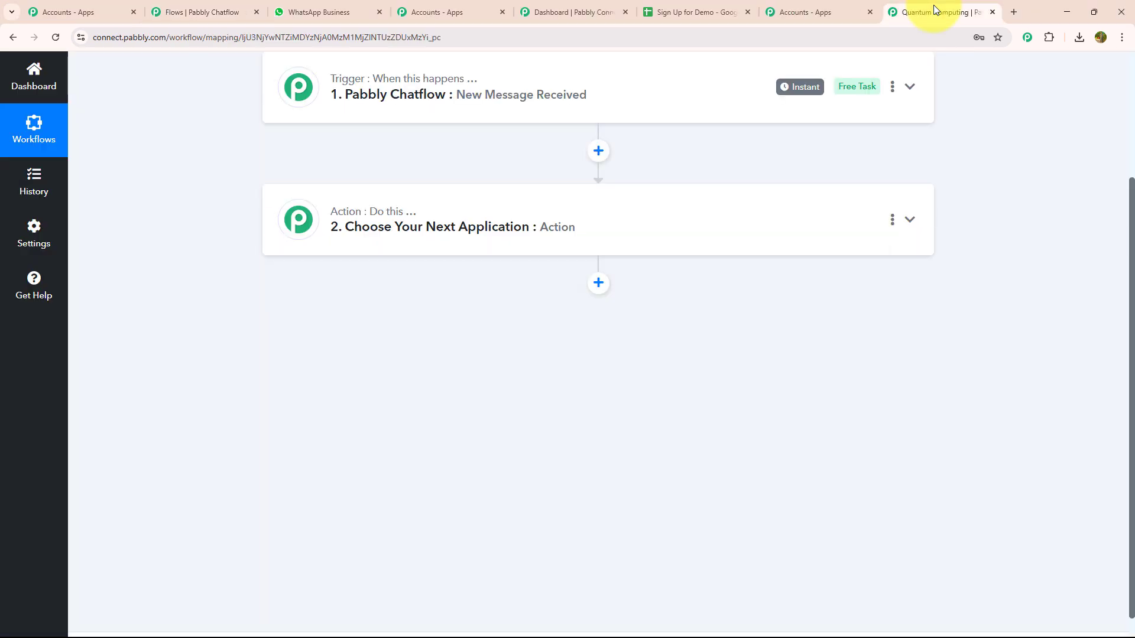
scroll(1074, 190, up, 3)
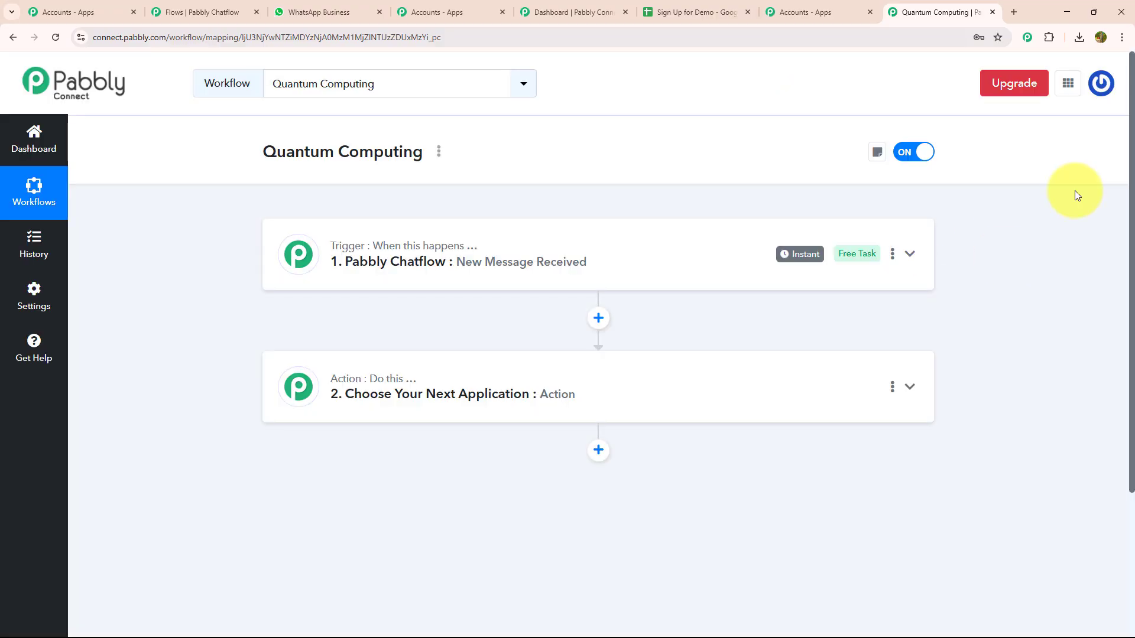
scroll(1075, 190, down, 3)
click(849, 216)
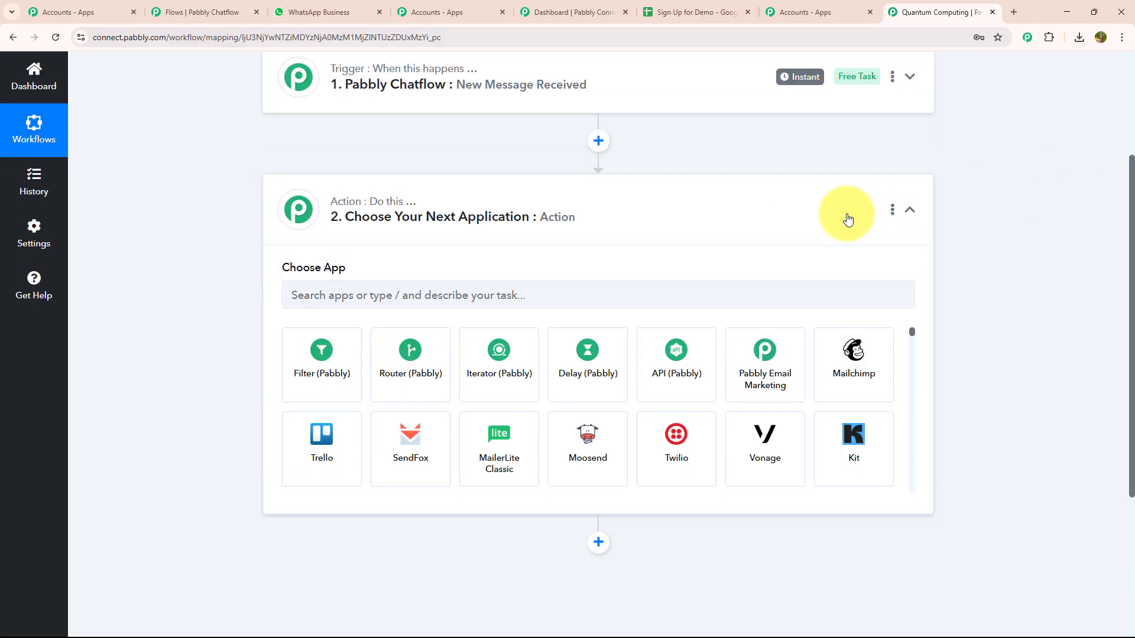
click(628, 301)
text(sheet)
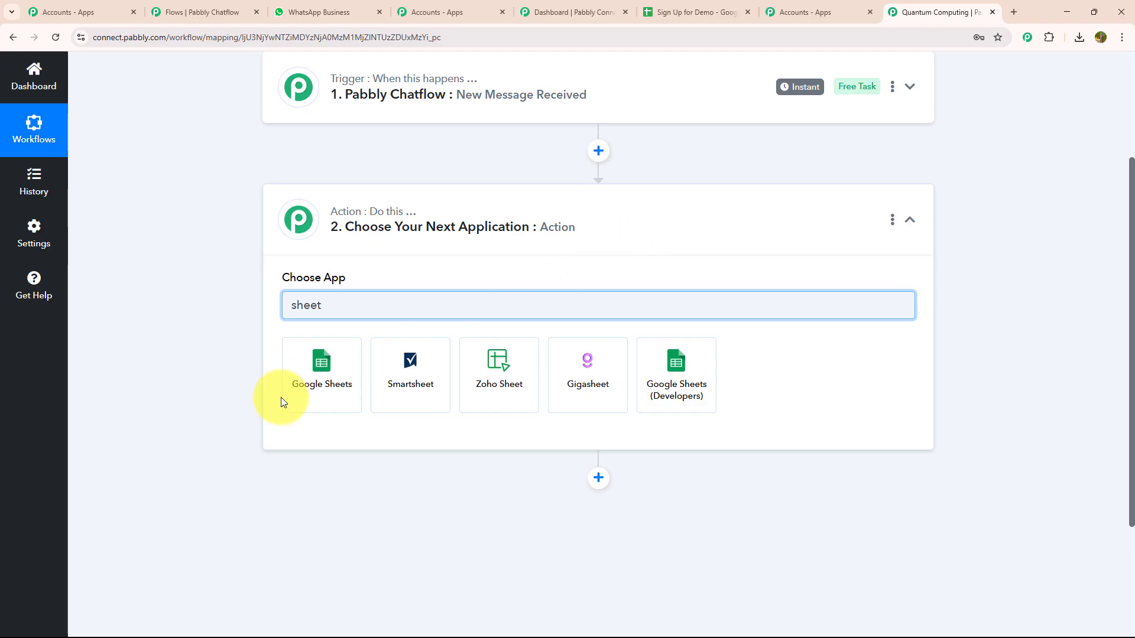
click(325, 385)
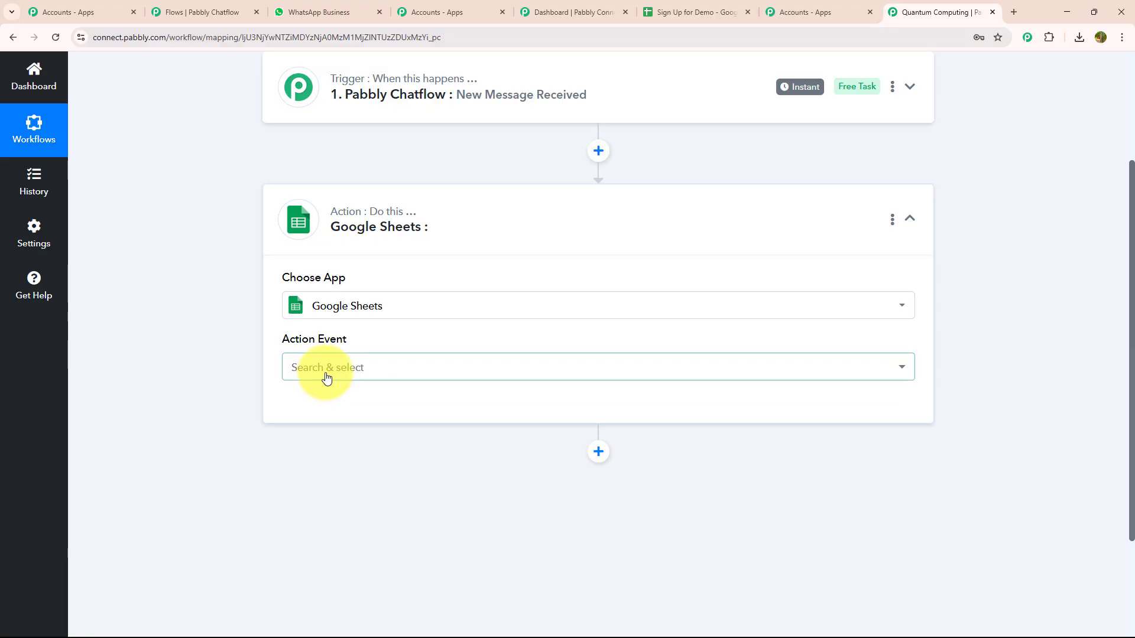
click(324, 377)
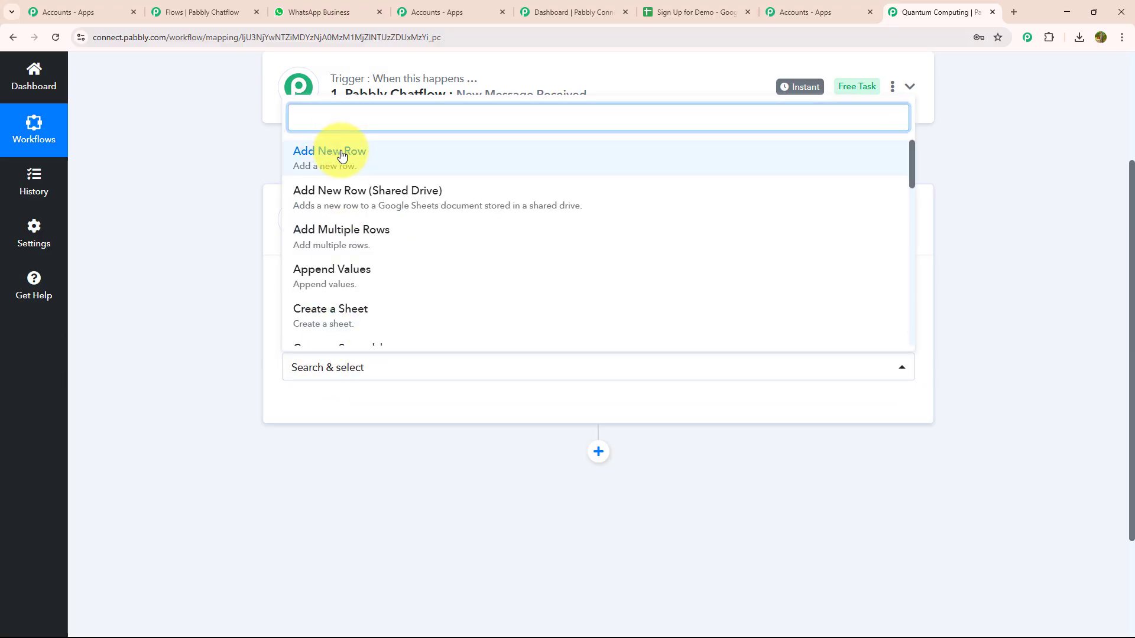
click(331, 153)
click(322, 397)
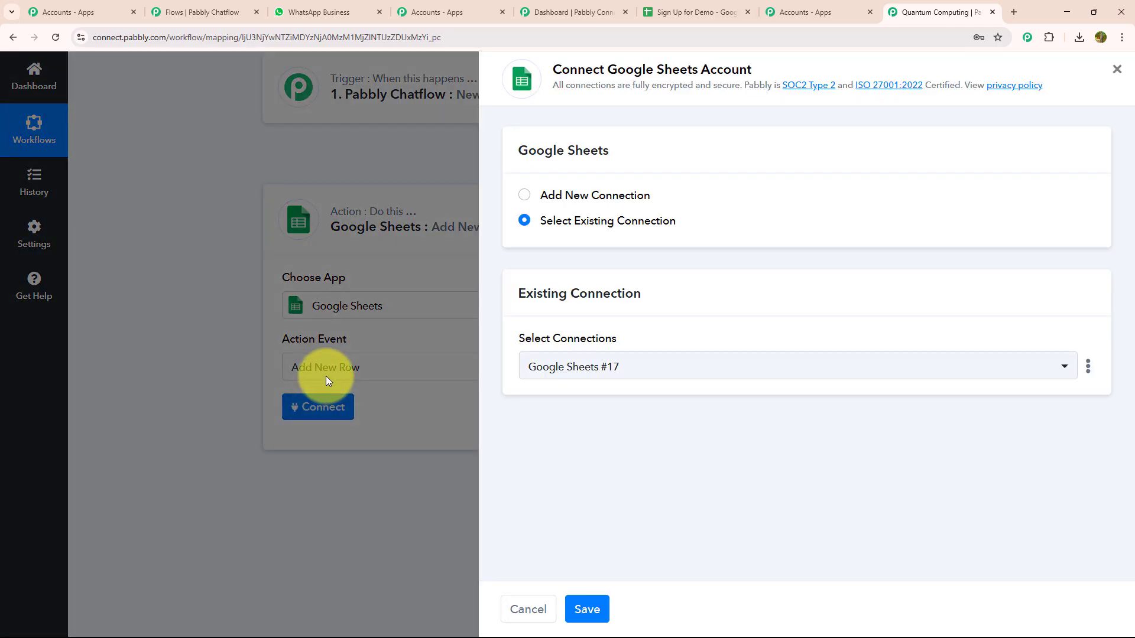
- Connect the Google Sheets account and choose the Sign Up for Demo spreadsheet with Sheet1 for the new row
click(531, 195)
click(623, 394)
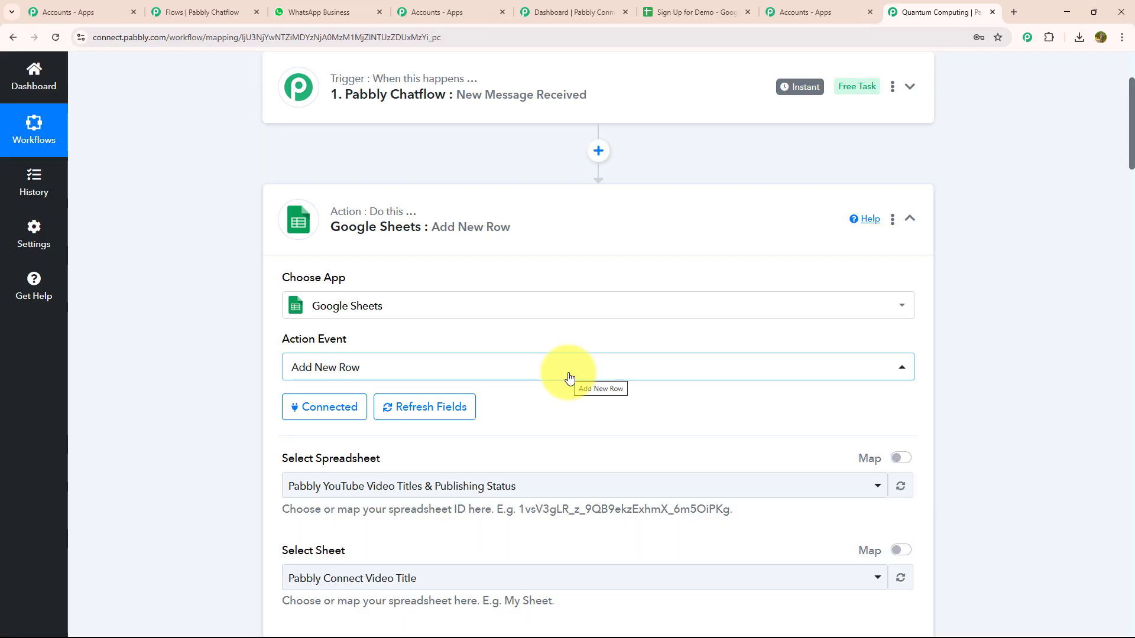
scroll(568, 377, down, 4)
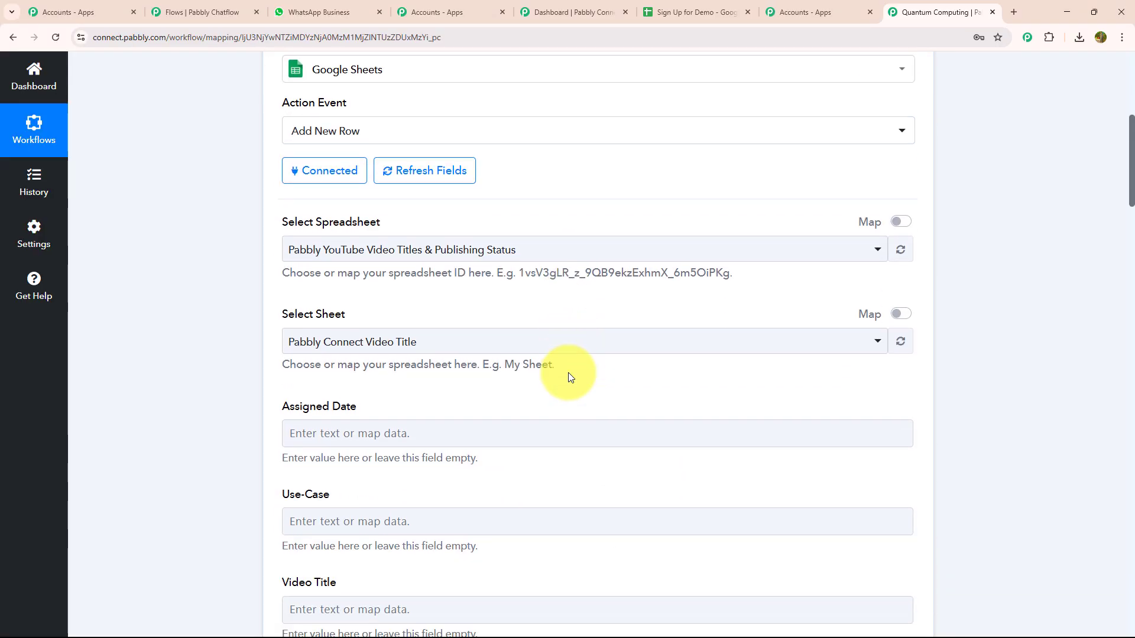
click(590, 248)
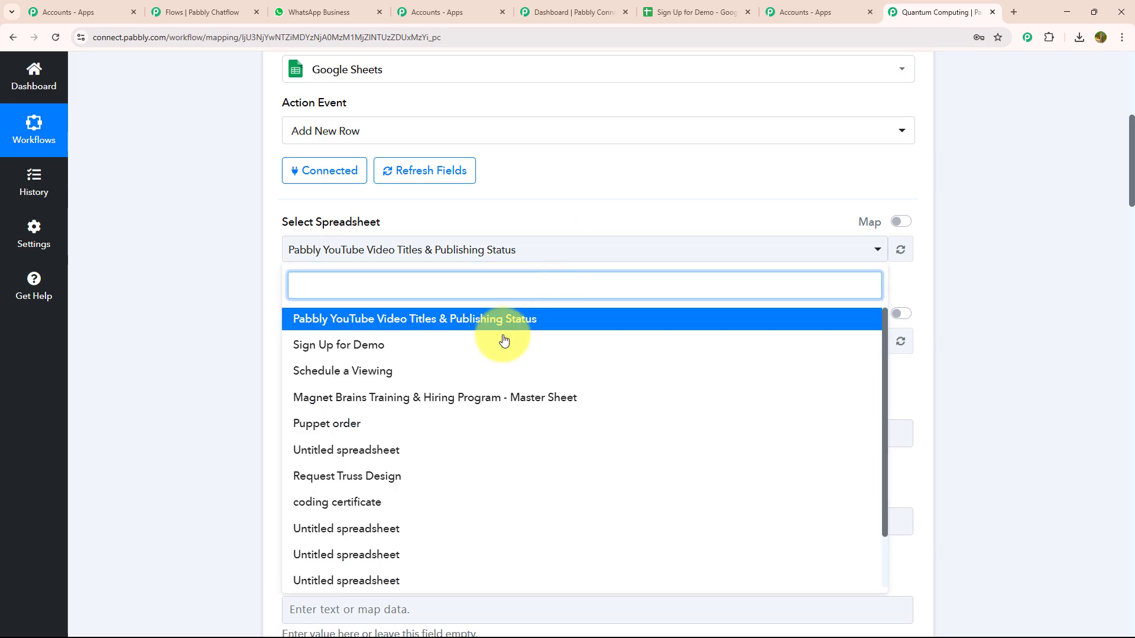
click(377, 353)
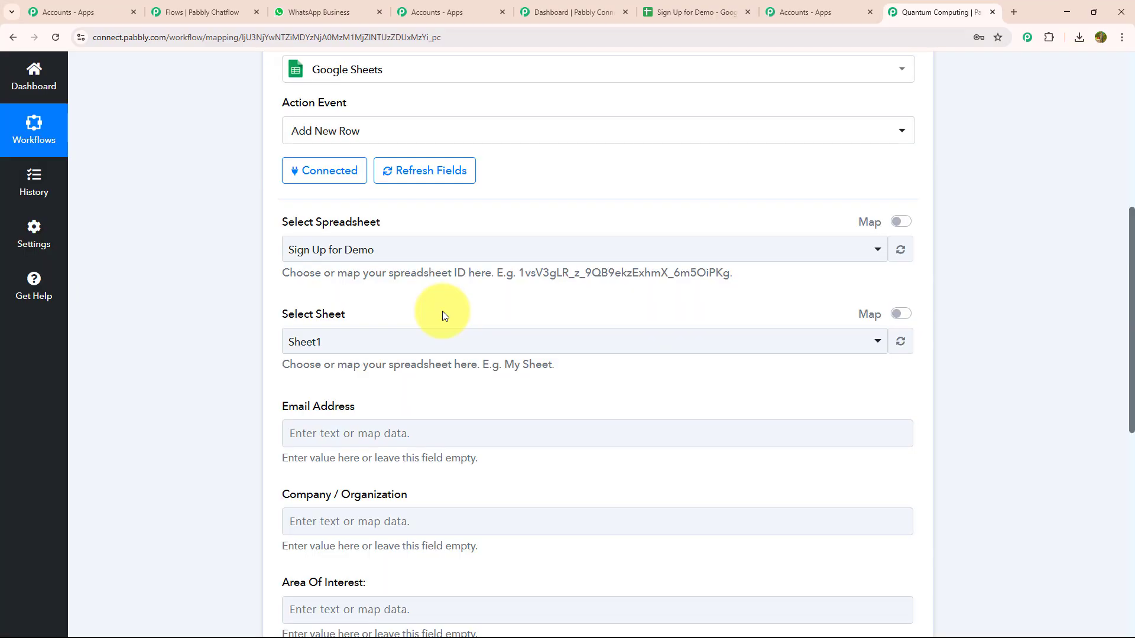
scroll(461, 163, down, 3)
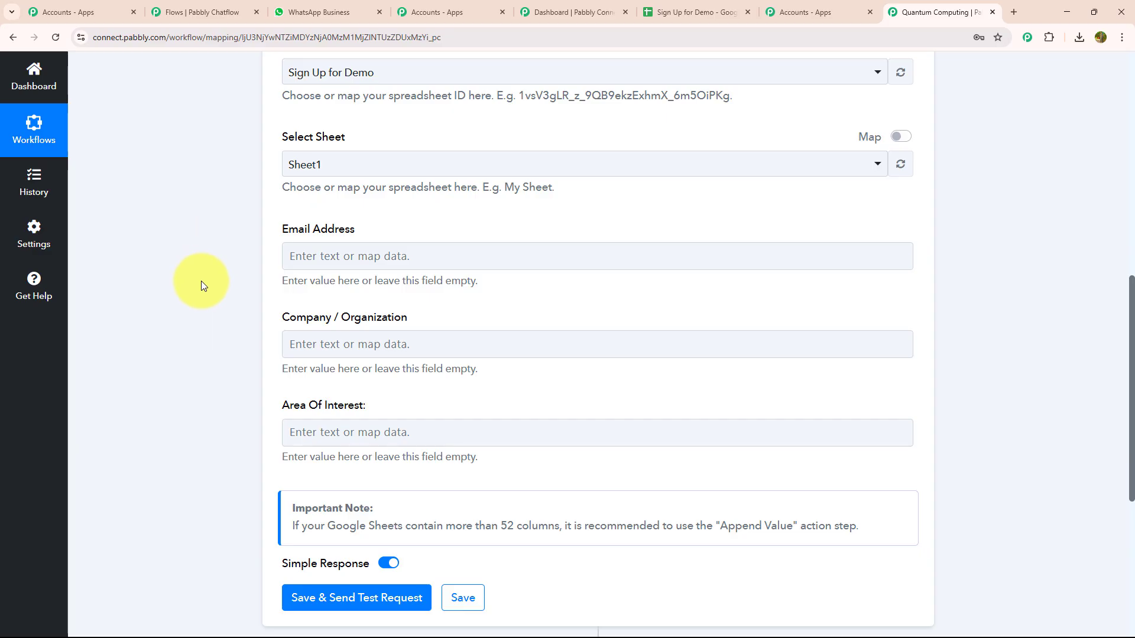
- Map the Email Address, Company / Organization and Area Of Interest: columns to the matching $Email, $Company and $Details values from the Pabbly Chatflow trigger
click(692, 9)
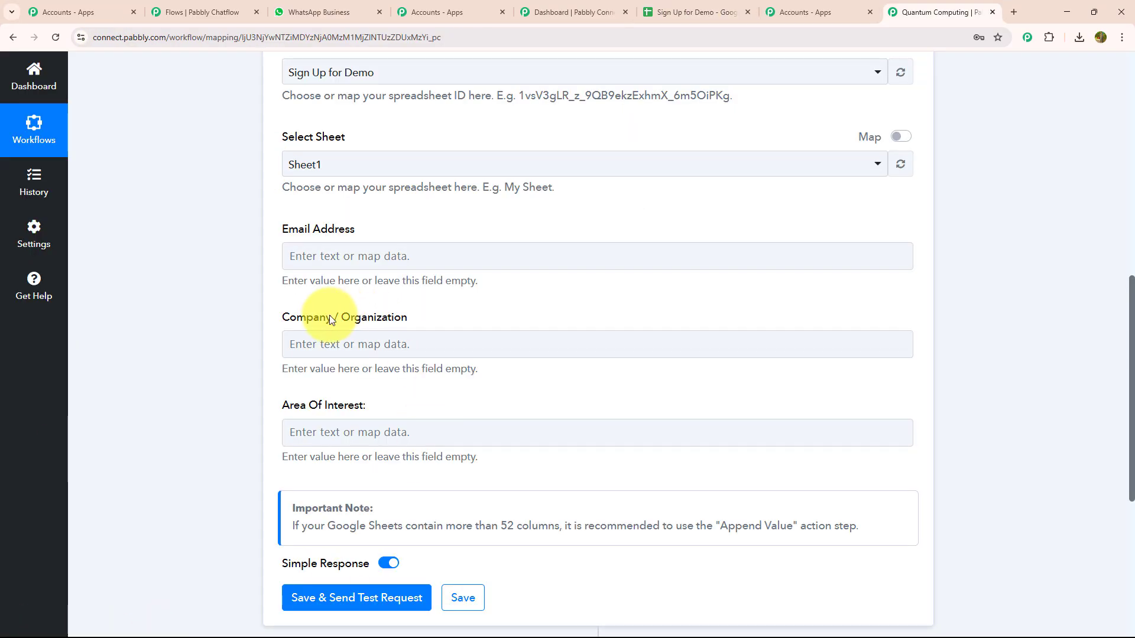
click(385, 253)
click(386, 378)
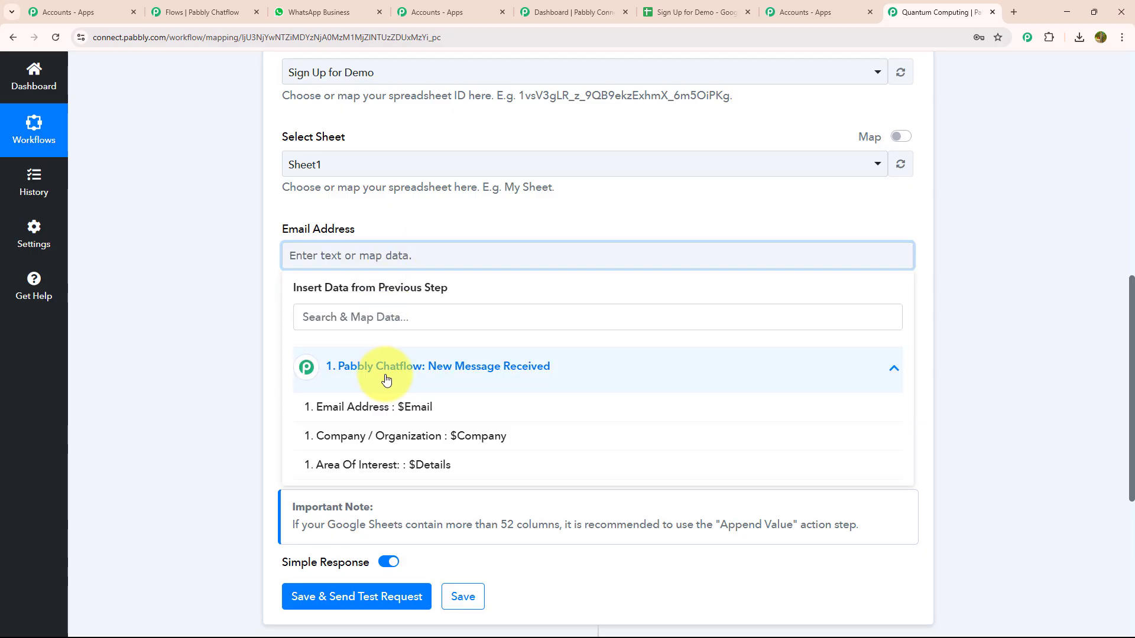
click(364, 407)
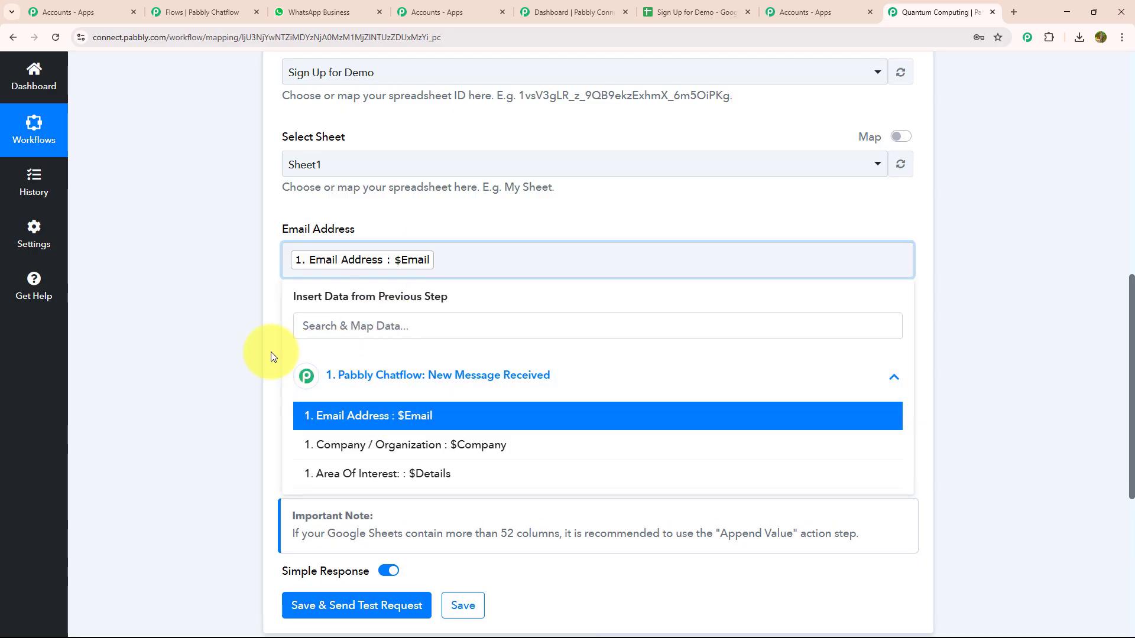
click(232, 342)
click(406, 353)
click(446, 529)
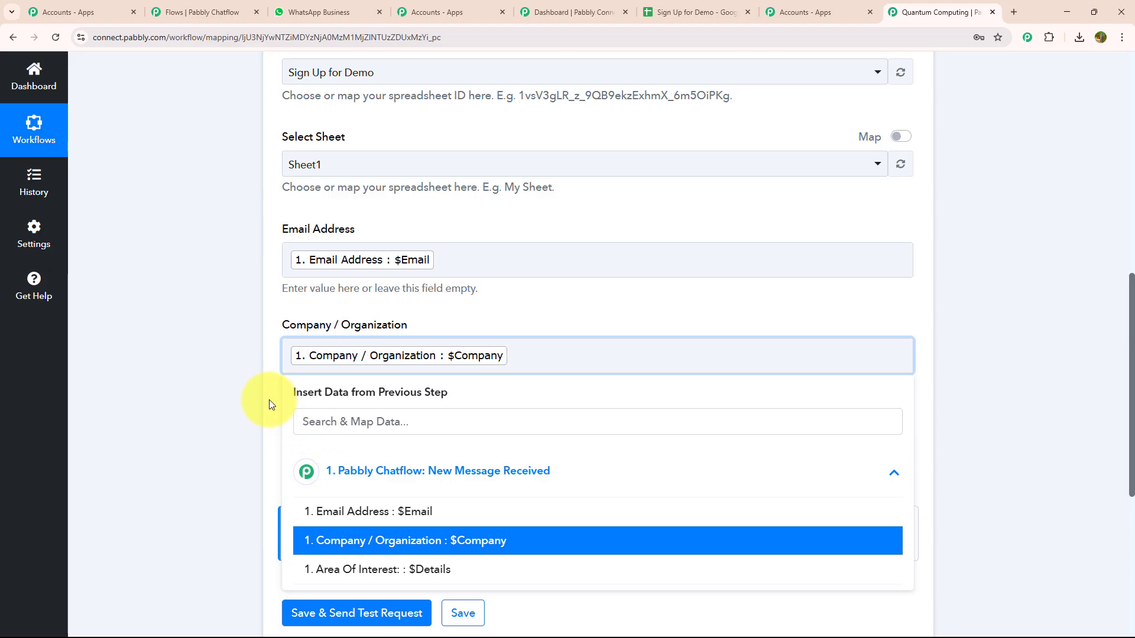
scroll(278, 399, down, 1)
click(408, 388)
scroll(431, 422, down, 3)
click(433, 423)
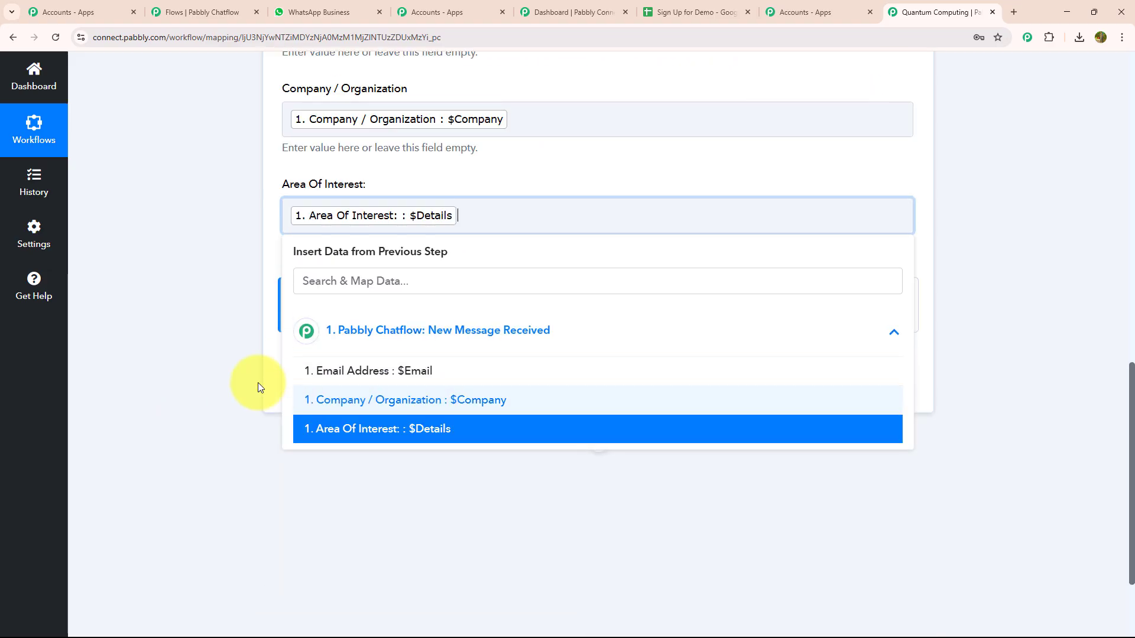
click(216, 307)
- Save the Google Sheets action, send a test request and check the received response
scroll(243, 246, up, 3)
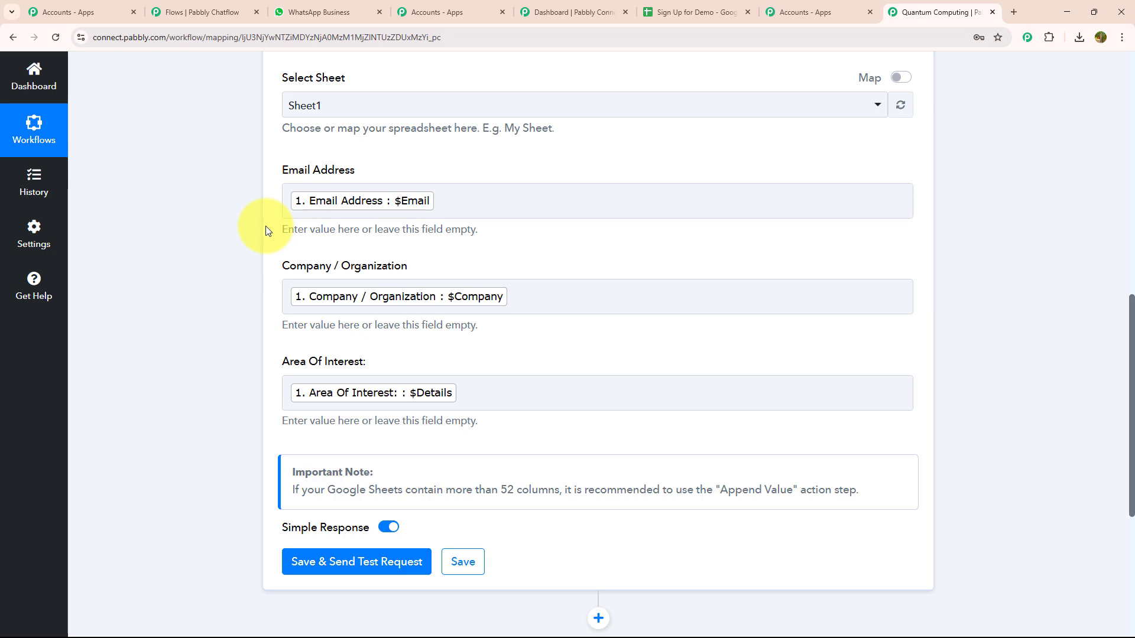
click(370, 567)
scroll(400, 493, down, 3)
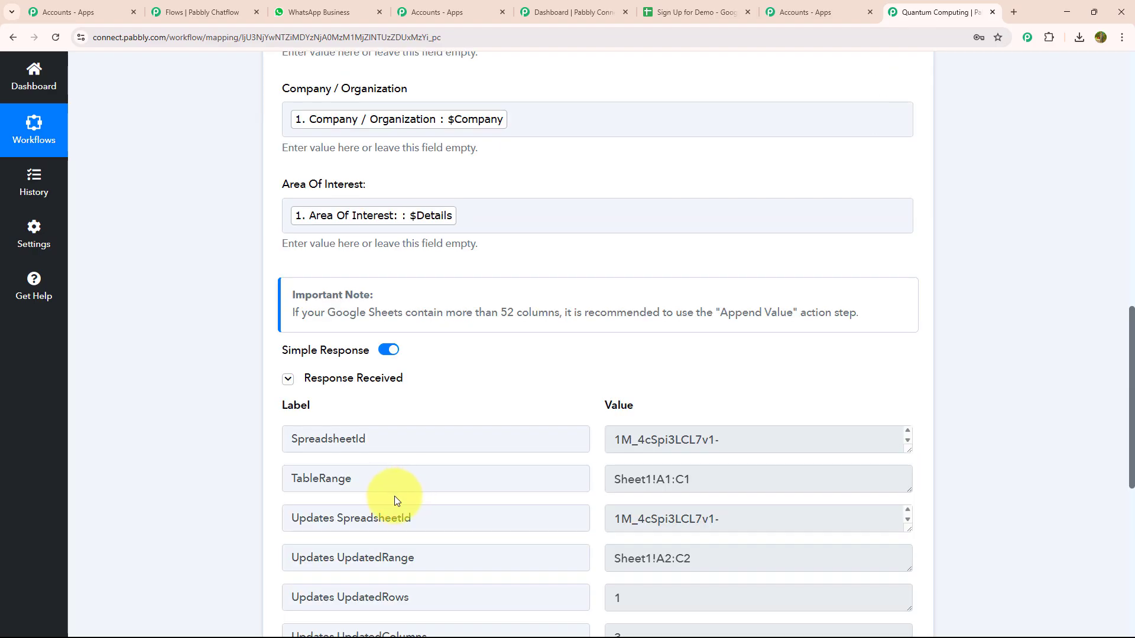
scroll(395, 496, down, 2)
- In Chatflow, link Status Fallback to a new text message "✅ *Thanks!* Our demo team at *pabbly* will contact you within 24 hours with a Zoom link & agenda."
key(ctrl+2)
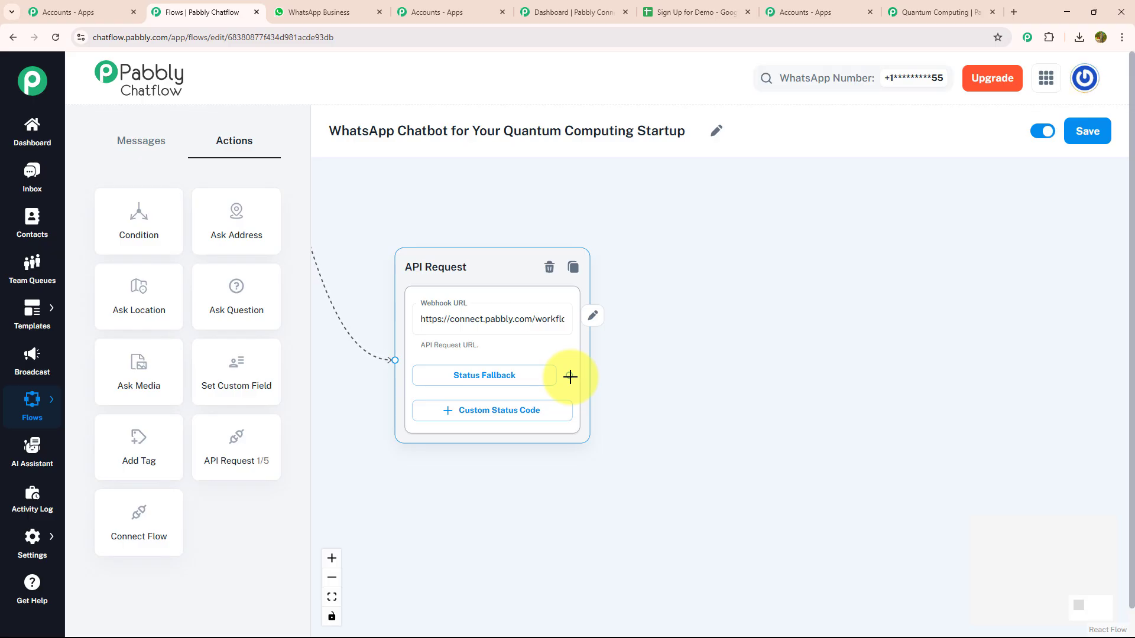
drag(570, 376, 742, 322)
click(733, 355)
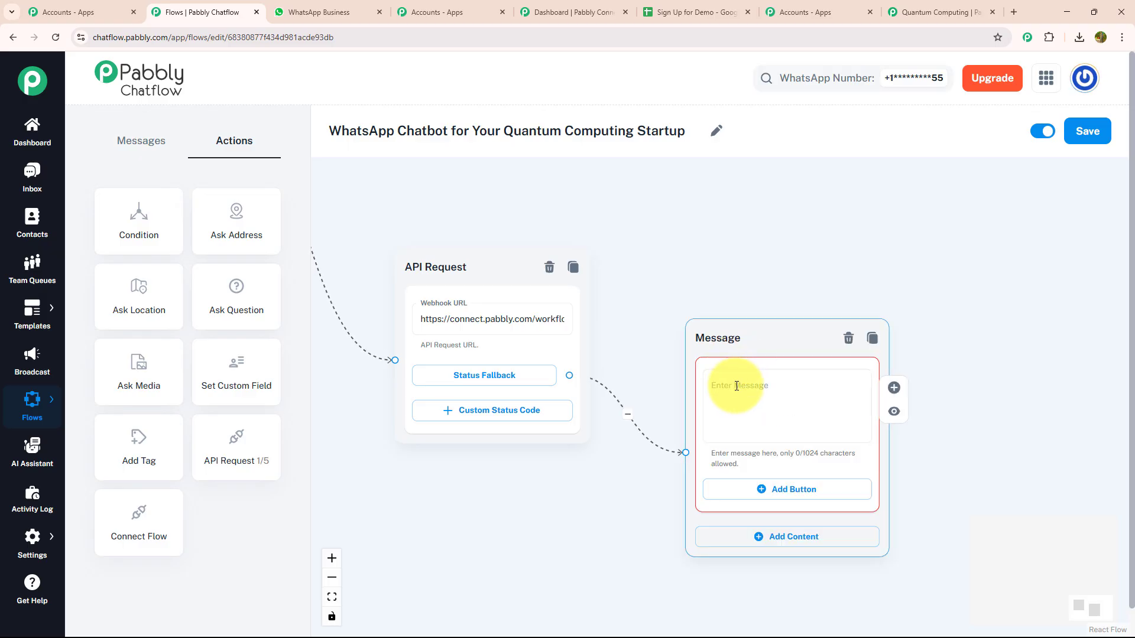
click(736, 390)
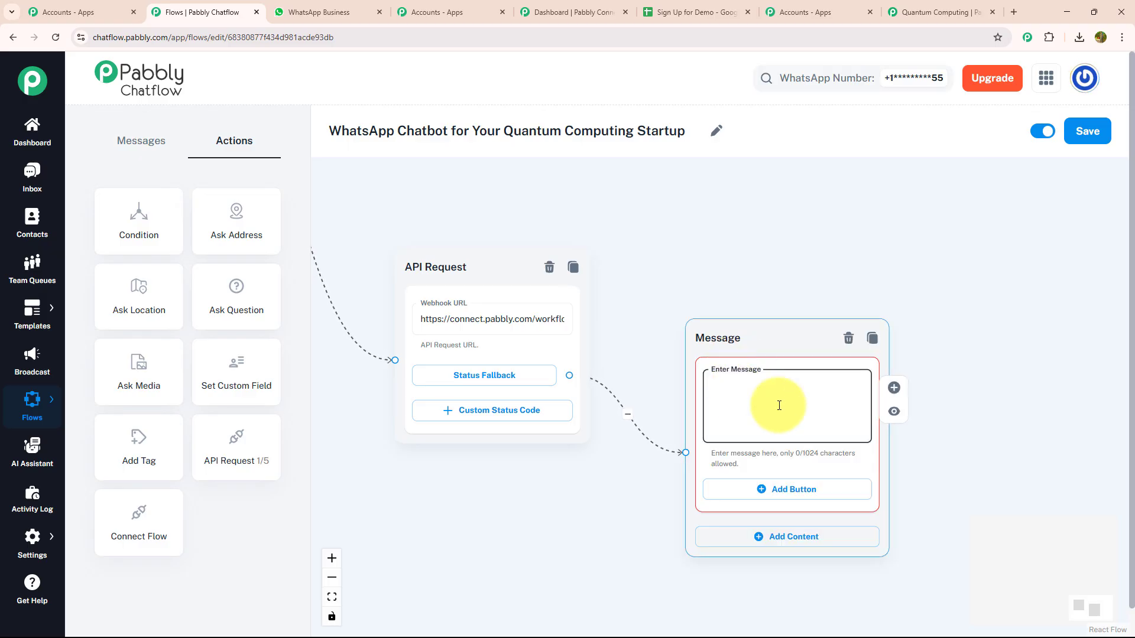
mouse_move(906, 416)
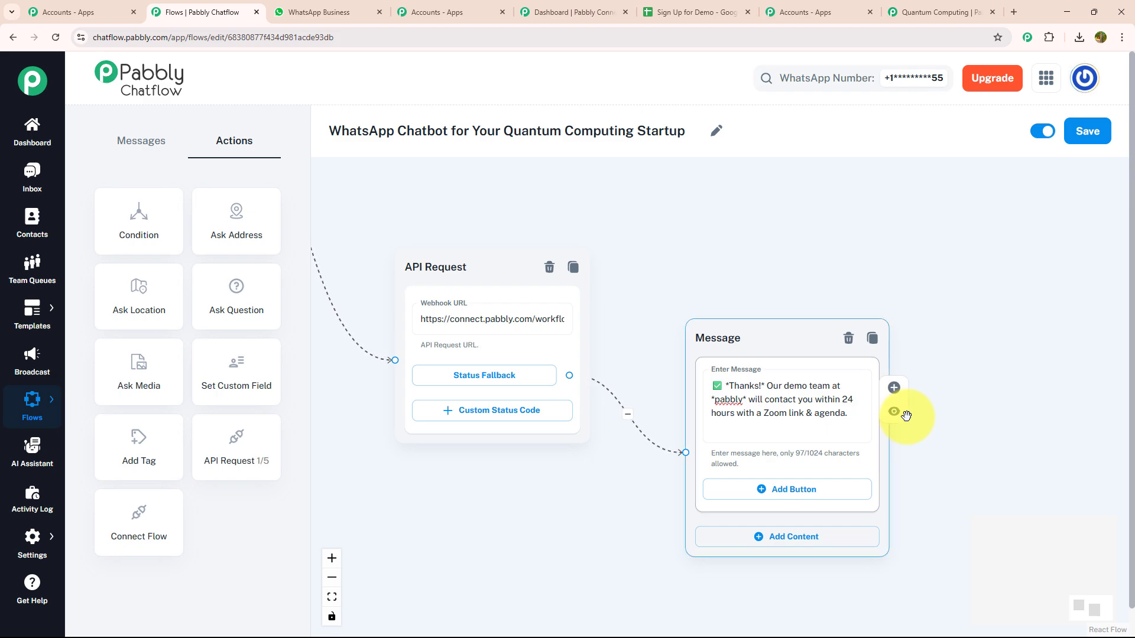
- Add a "Menu" button to the thank-you message and connect it back to the main welcome message
drag(993, 447, 805, 347)
click(649, 398)
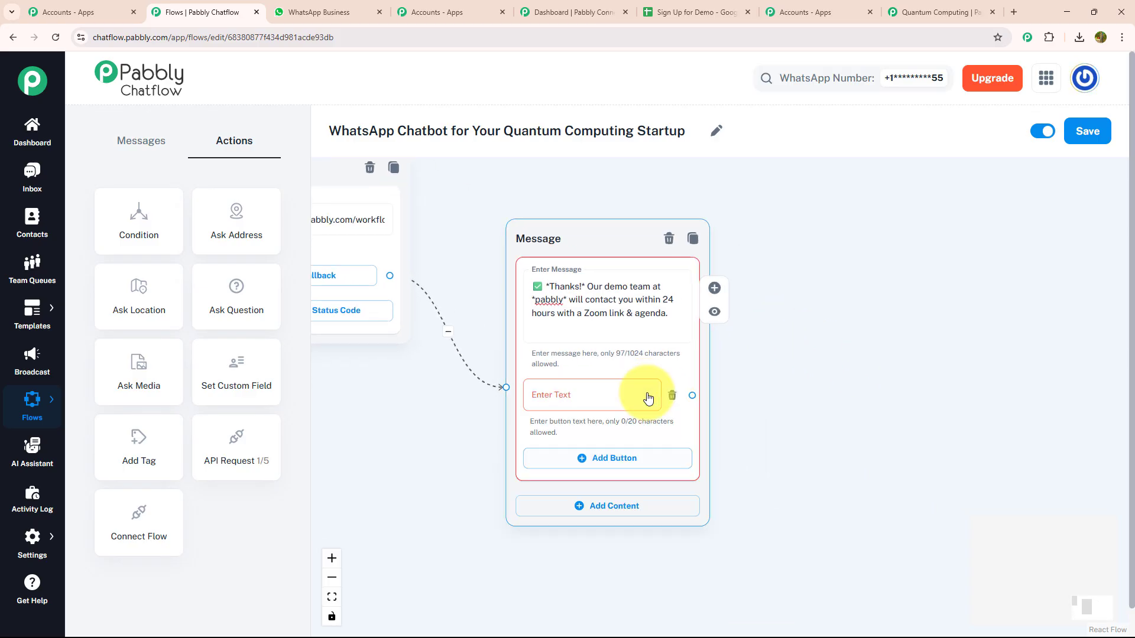
click(644, 395)
click(604, 453)
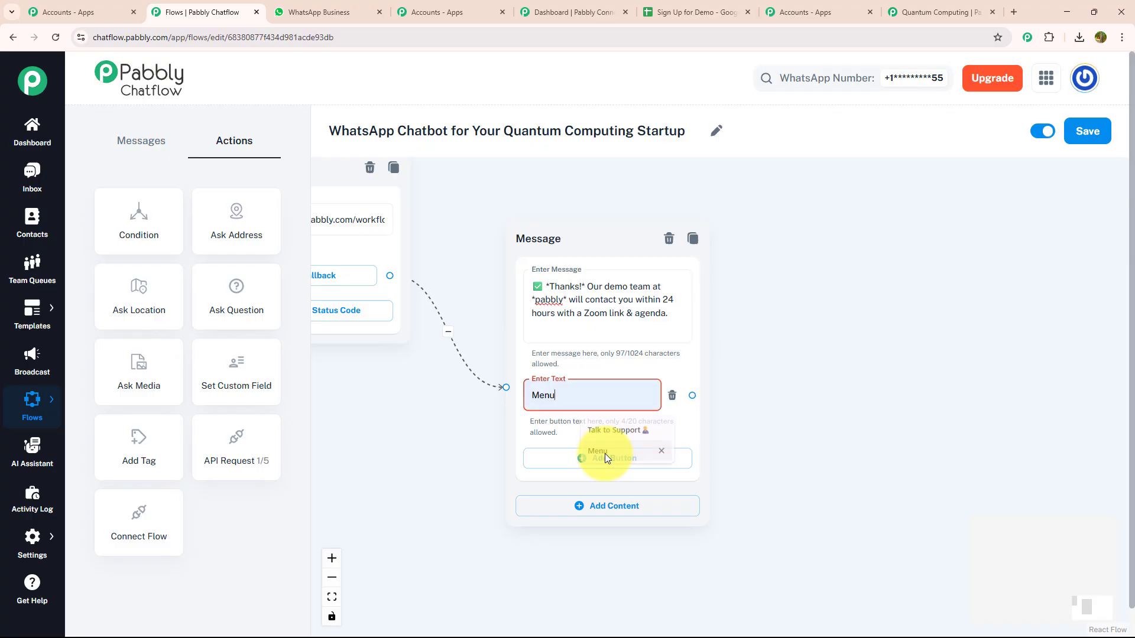
drag(762, 407, 873, 413)
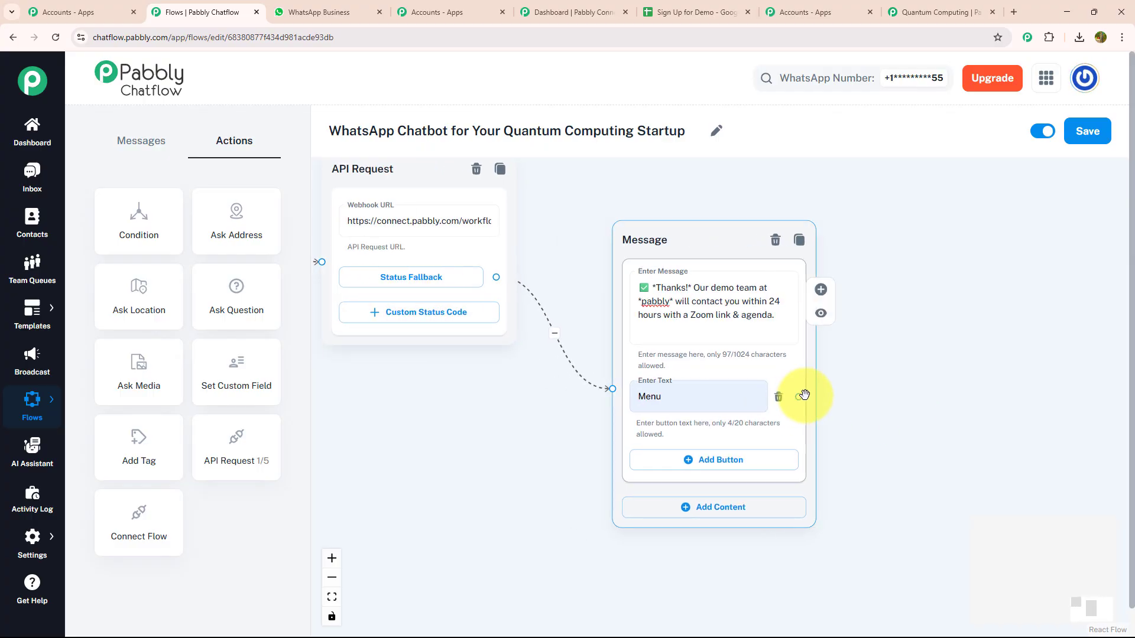
drag(799, 396, 246, 154)
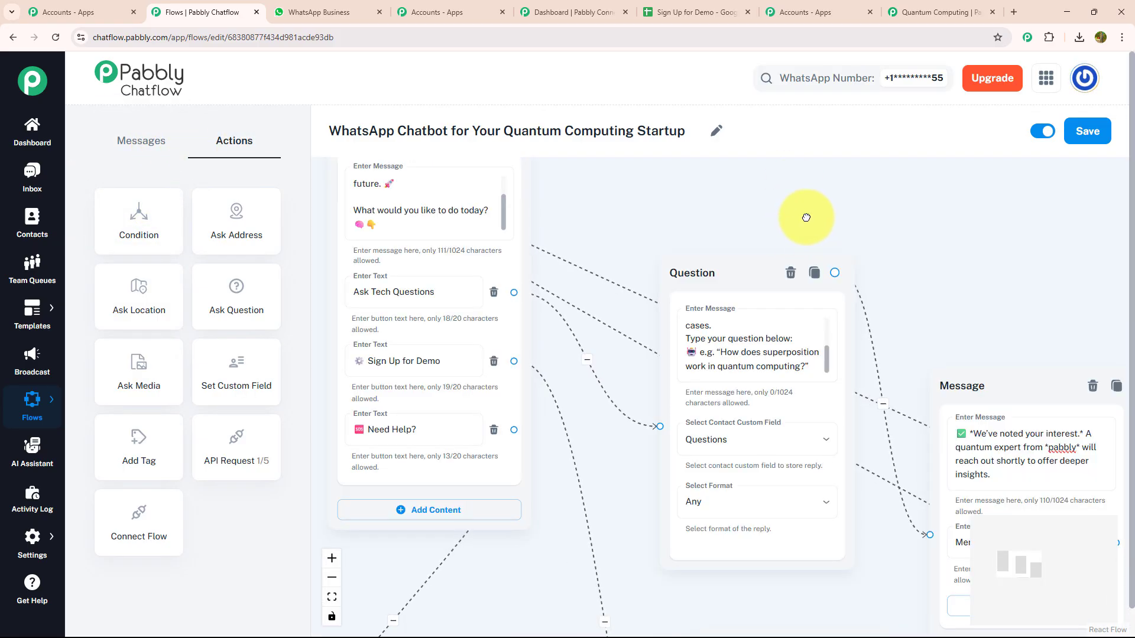
- Connect Need Help? to a message "🆘 *Need Help? We've got you covered!* A member of our support team will reach out to assist you shortly. 🧑‍💻"
drag(807, 217, 864, 182)
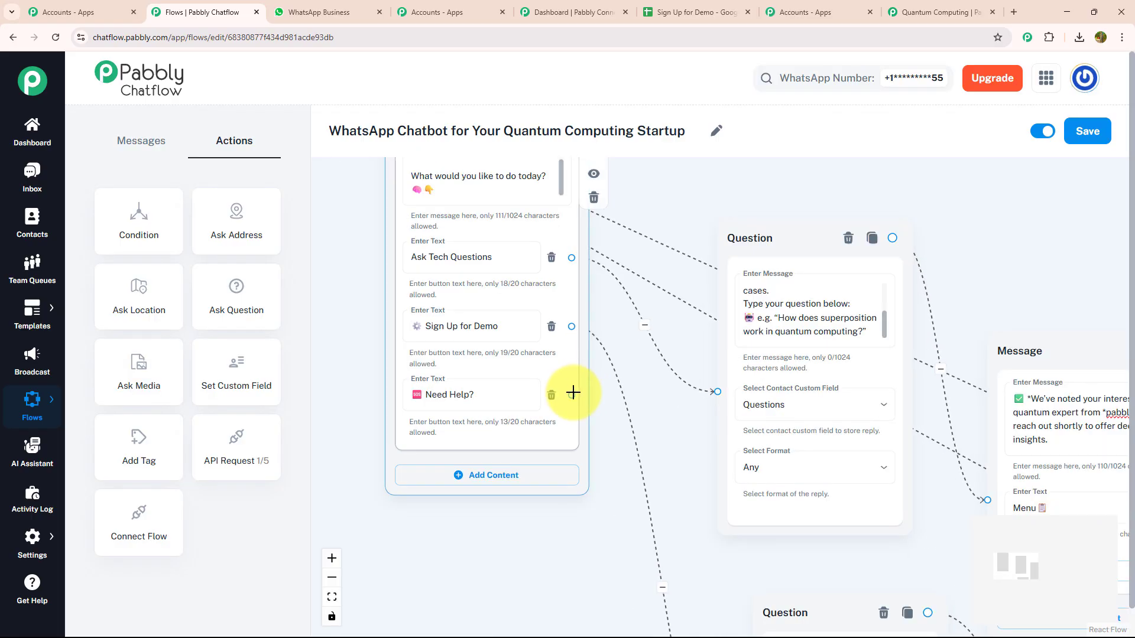
drag(572, 394, 470, 515)
click(486, 545)
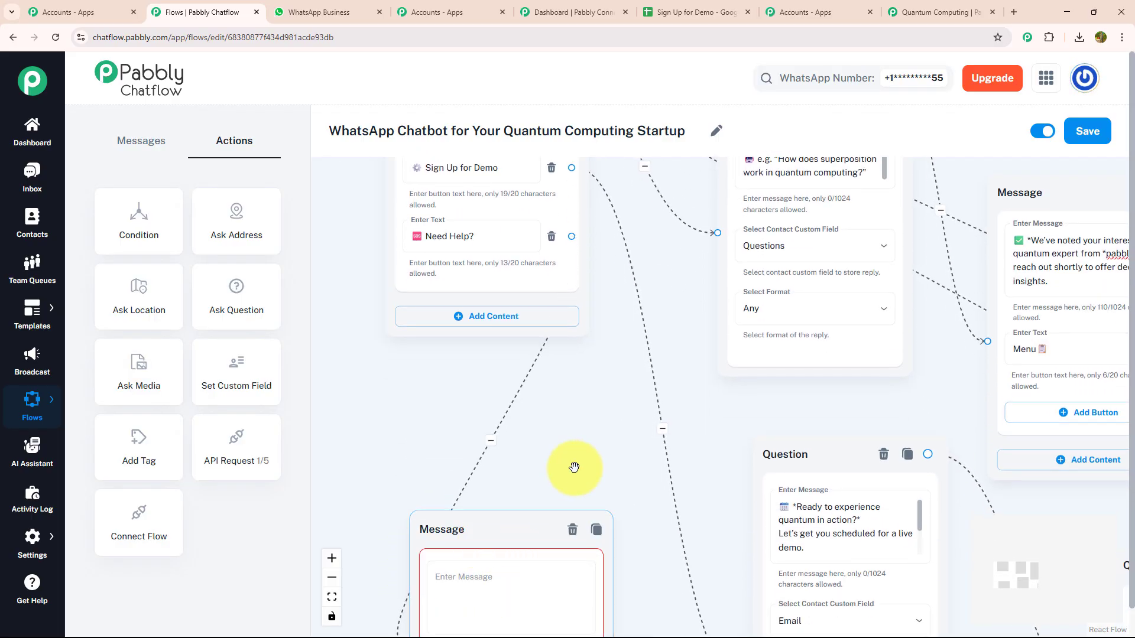
drag(579, 466, 570, 203)
click(529, 303)
text(🆘 *Need Help? We've got you covered!* A member of our support team will reach out to assist you shortly. 🧑‍💻)
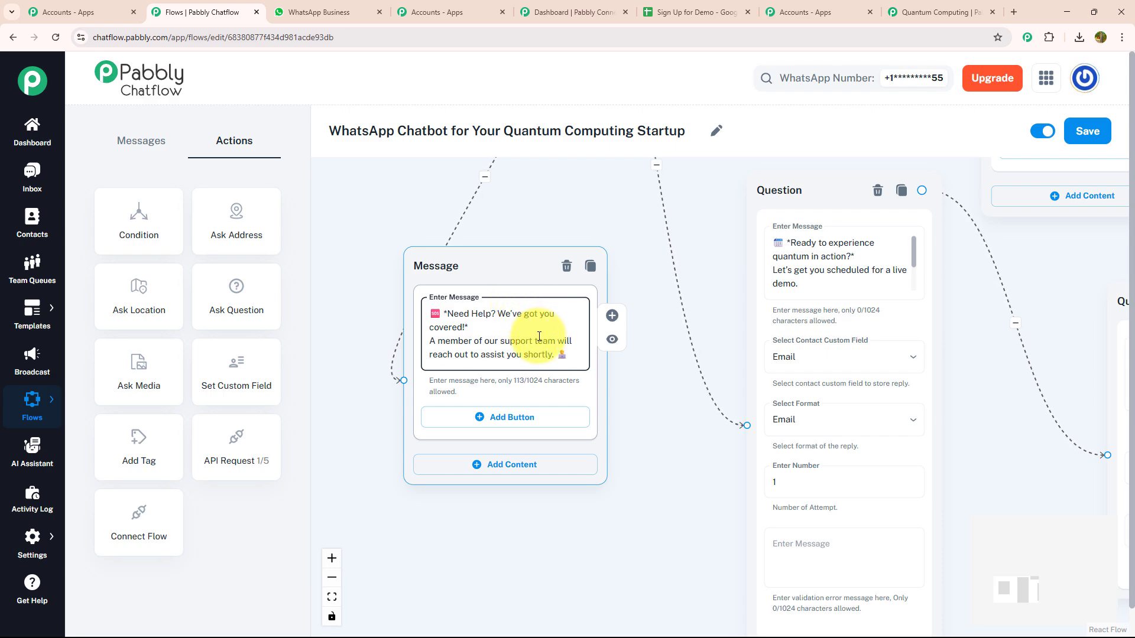
- Review the connected blocks of the whole chatbot flow and save the flow
scroll(629, 385, down, 3)
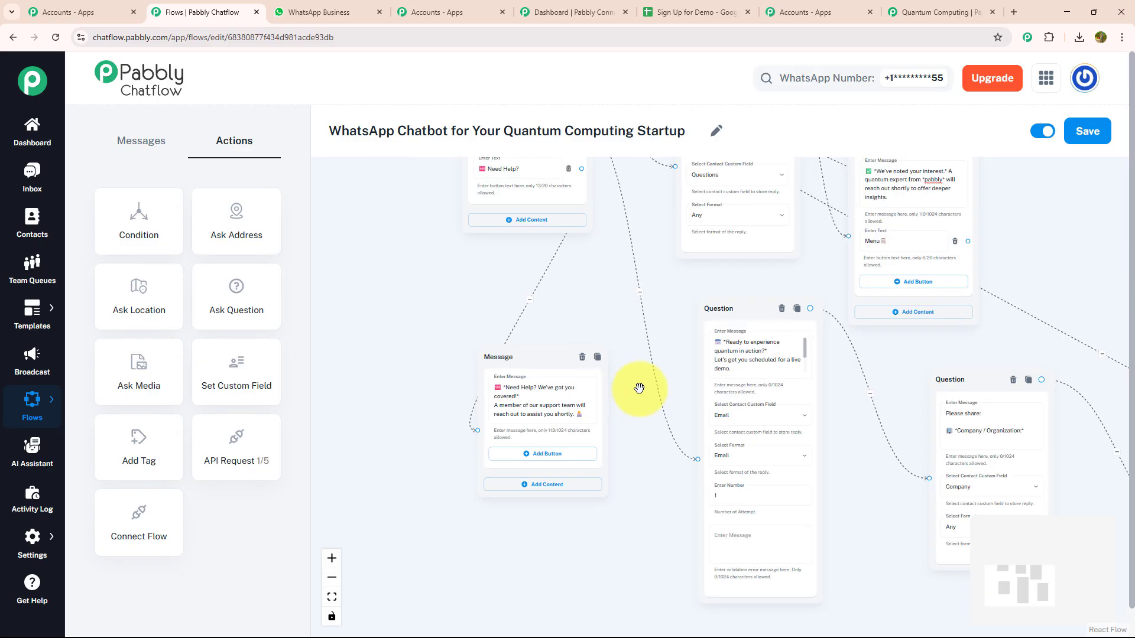
scroll(938, 299, down, 4)
drag(937, 296, 803, 261)
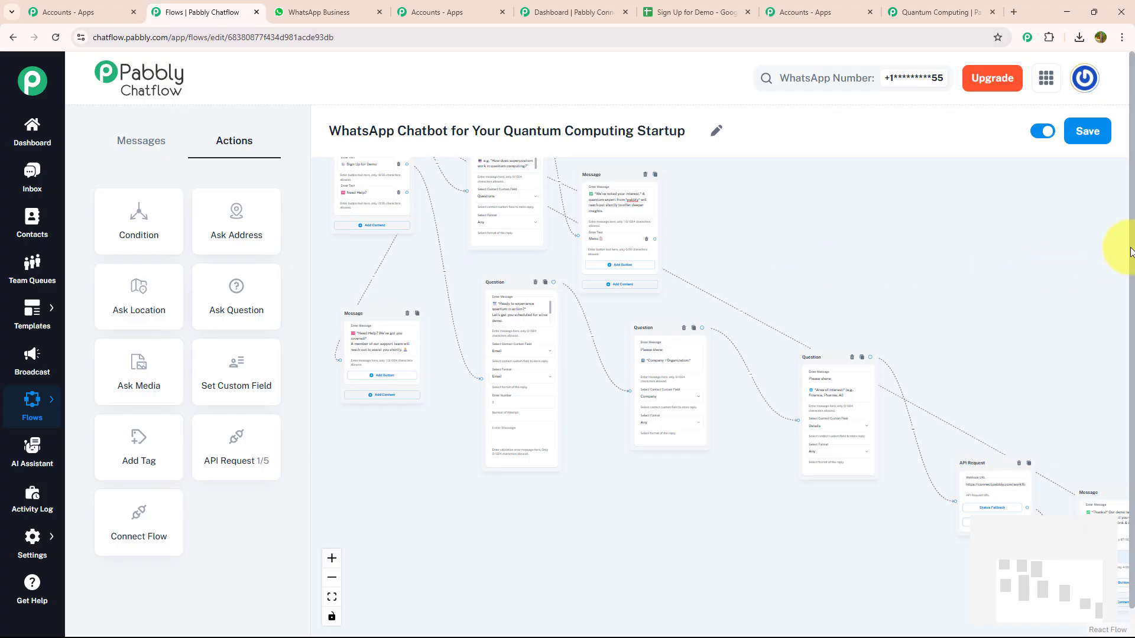
scroll(924, 247, up, 3)
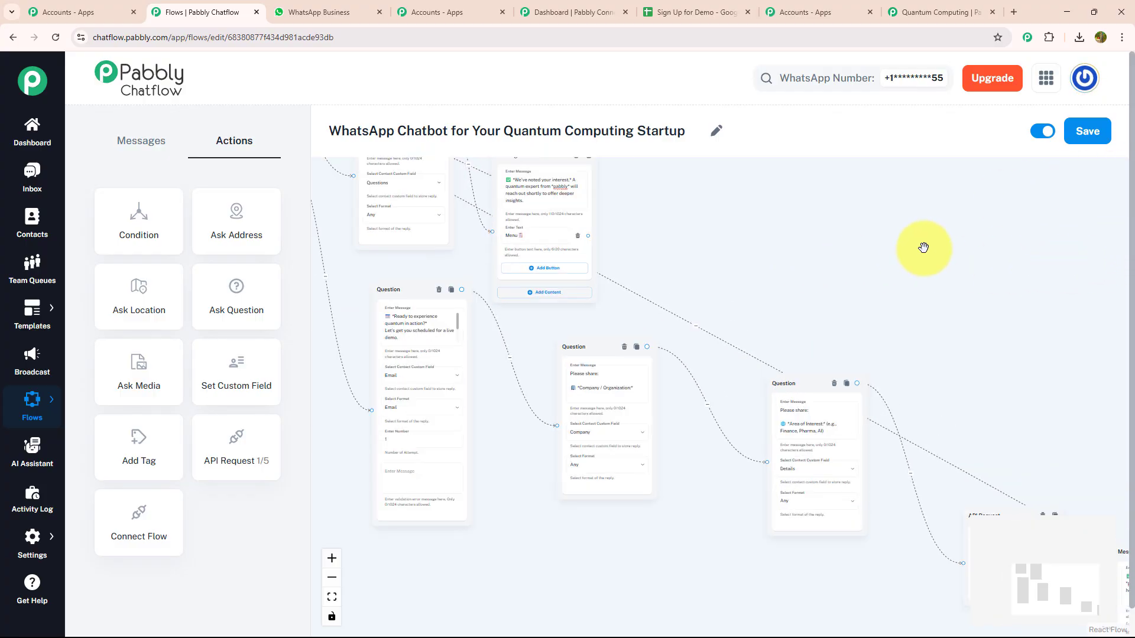
drag(930, 262, 1101, 476)
drag(763, 268, 967, 327)
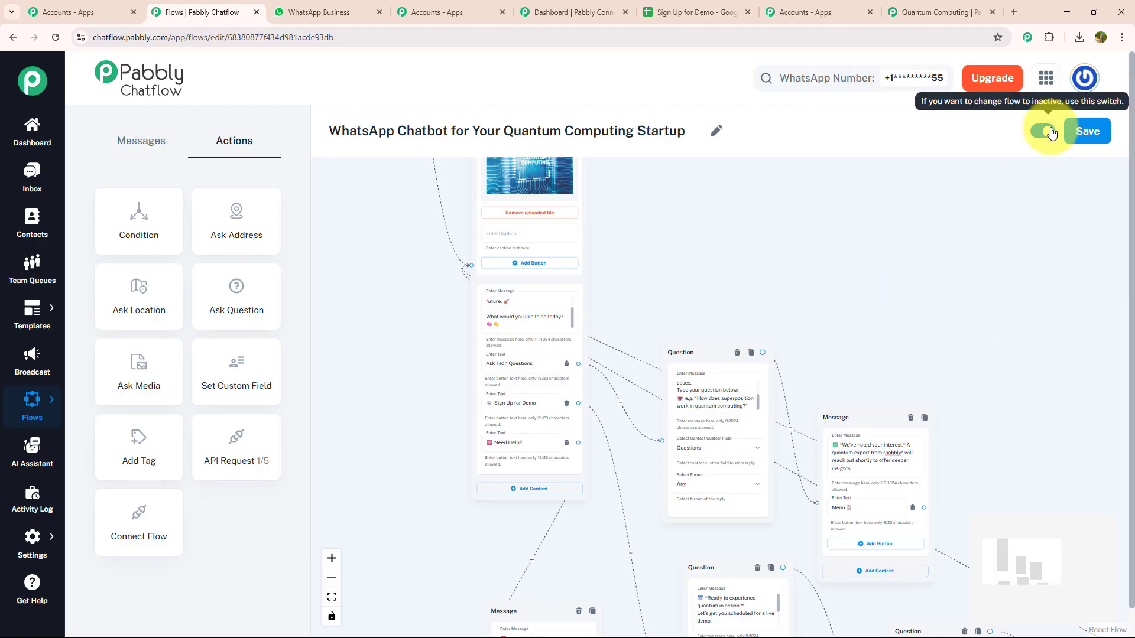
click(1103, 136)
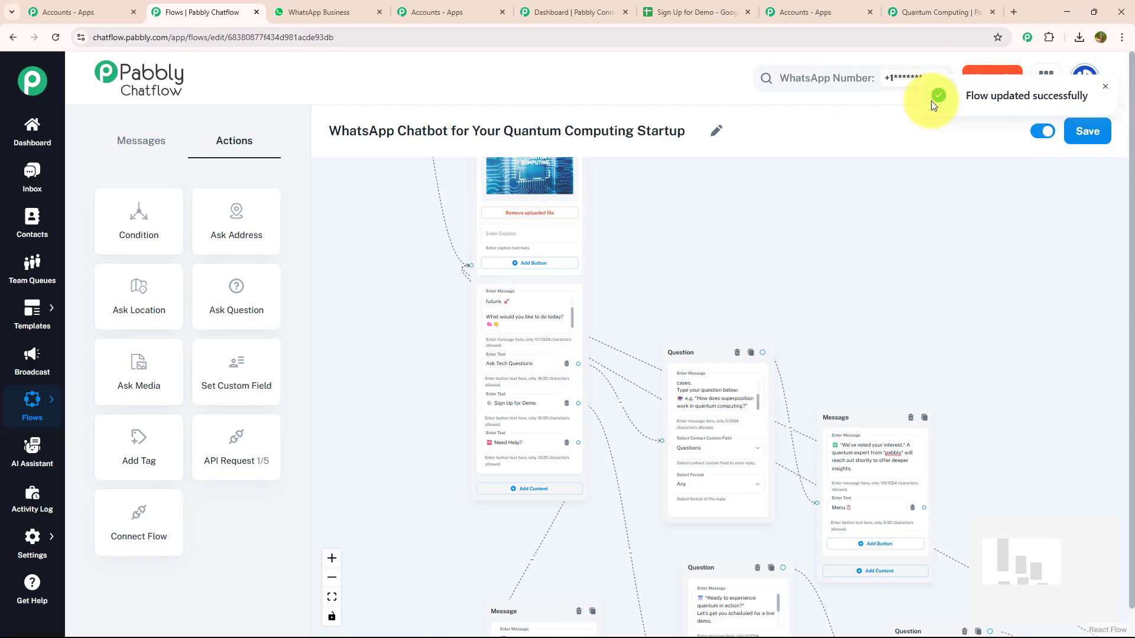